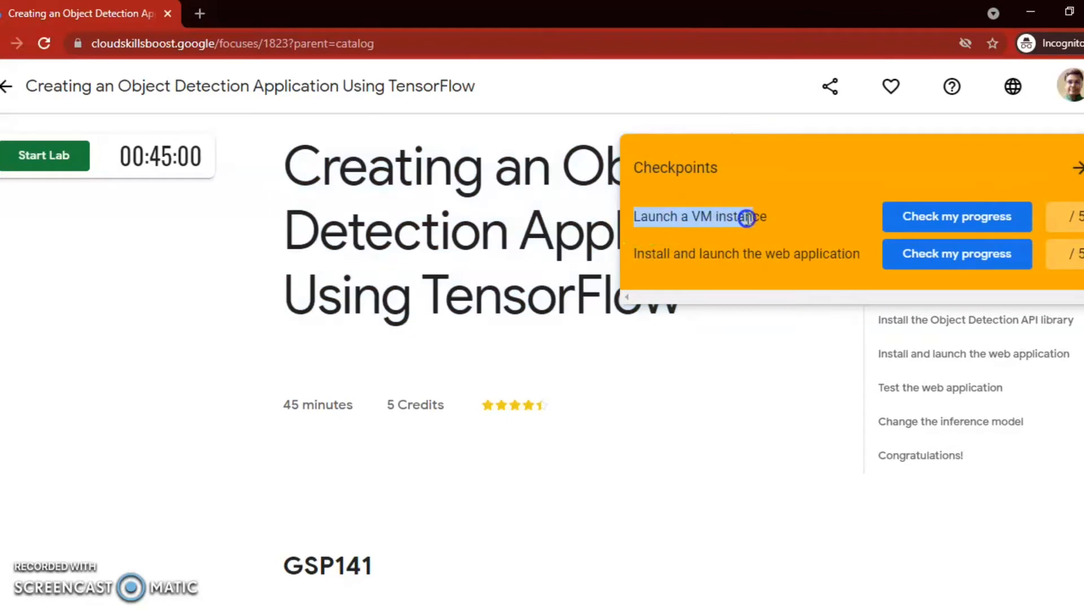
- Collapse the lab's checkpoints list and answer the reCAPTCHA challenge by marking all squares with crosswalks
{"action": "left_click_drag", "start_coordinate": [636, 254], "coordinate": [859, 254]}
{"action": "left_click", "coordinate": [1078, 169]}
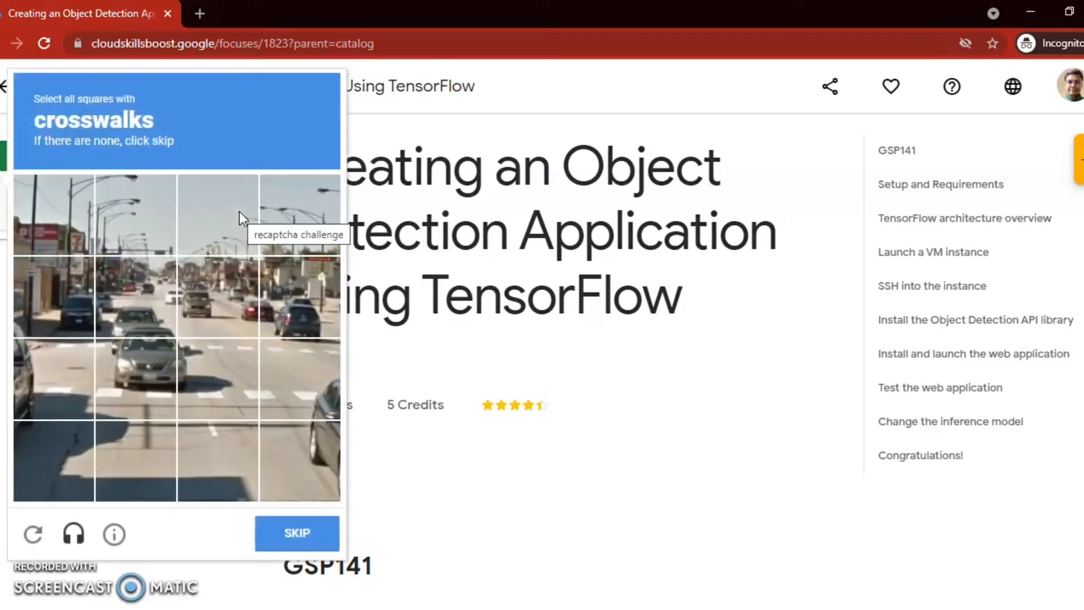
{"action": "left_click", "coordinate": [36, 381]}
{"action": "left_click", "coordinate": [135, 374]}
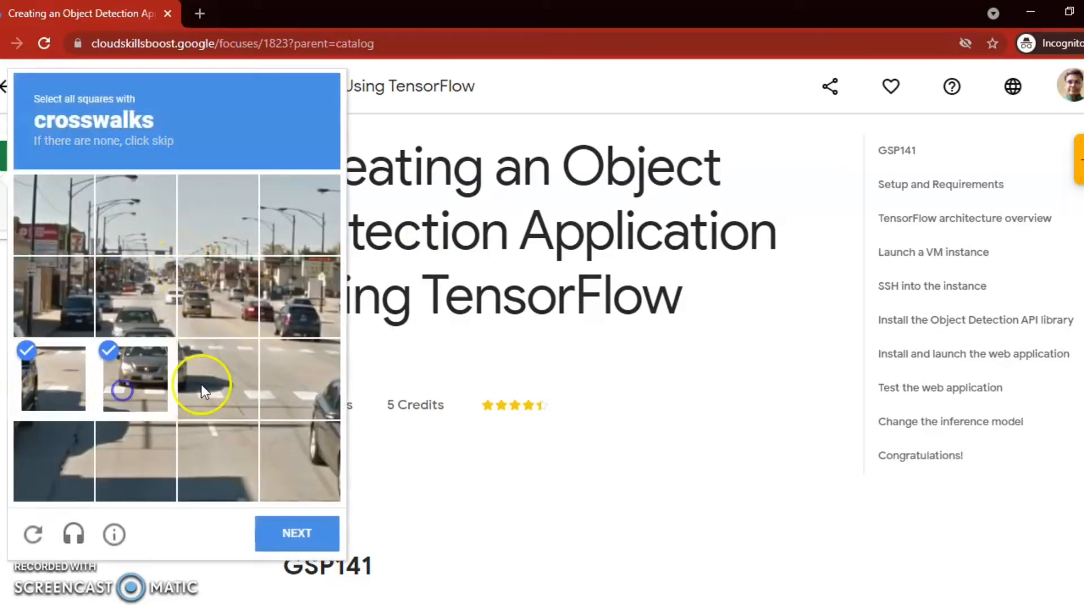
{"action": "left_click", "coordinate": [201, 384]}
{"action": "left_click", "coordinate": [285, 373]}
{"action": "left_click", "coordinate": [291, 525]}
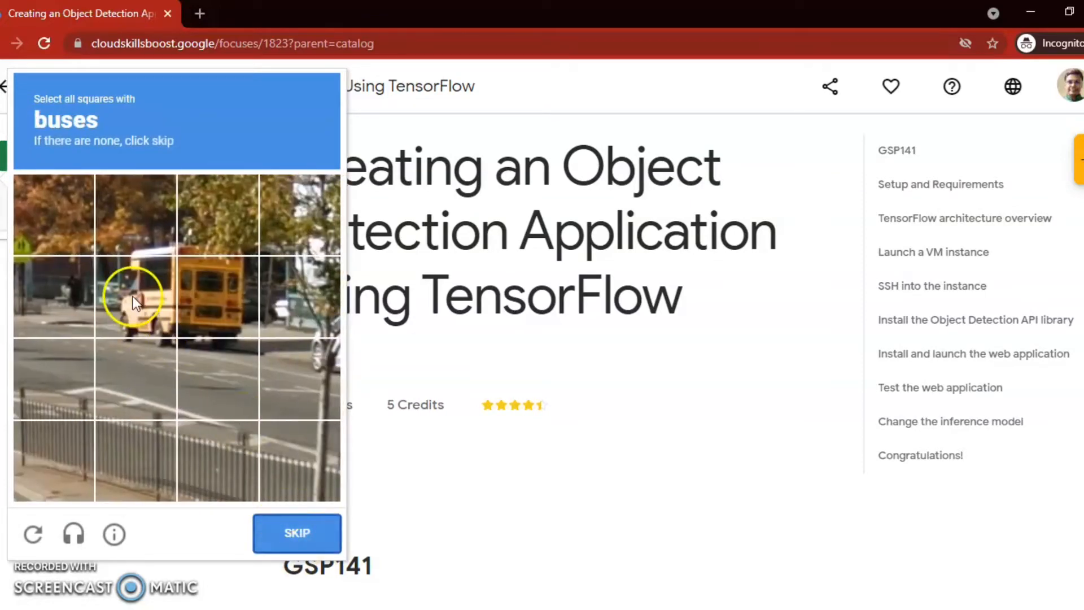
- Mark the squares with buses in the reCAPTCHA challenge and launch the lab using the subscription
{"action": "left_click", "coordinate": [134, 296]}
{"action": "left_click", "coordinate": [202, 296]}
{"action": "left_click", "coordinate": [296, 536]}
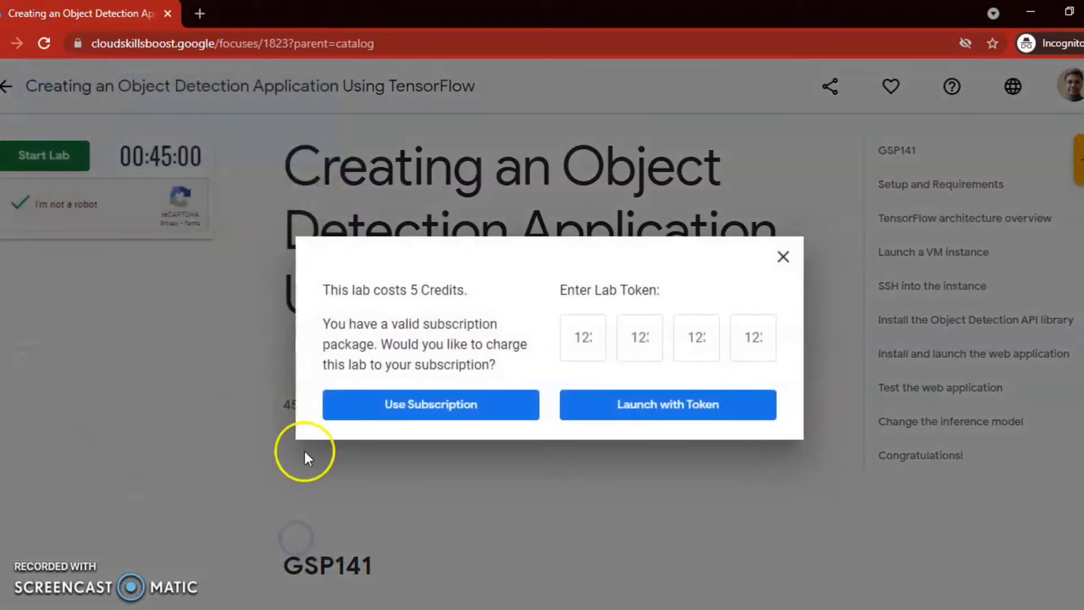
{"action": "left_click", "coordinate": [404, 400]}
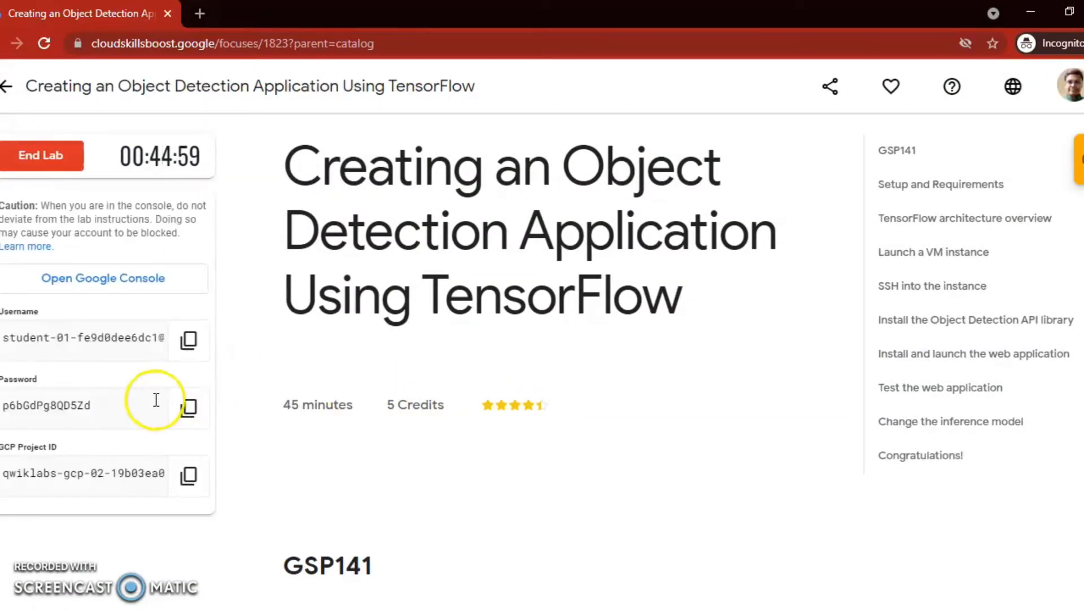
- Copy the lab password, open the Google Console and sign in with the prefilled student account and the account password
{"action": "left_click", "coordinate": [188, 408]}
{"action": "left_click", "coordinate": [126, 279]}
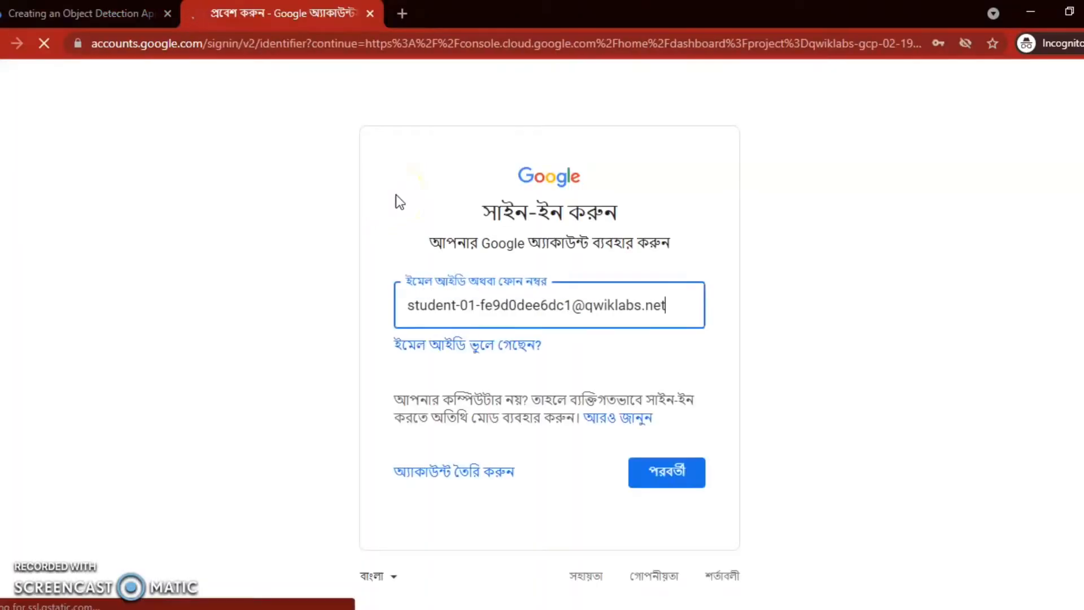
{"action": "left_click", "coordinate": [692, 466]}
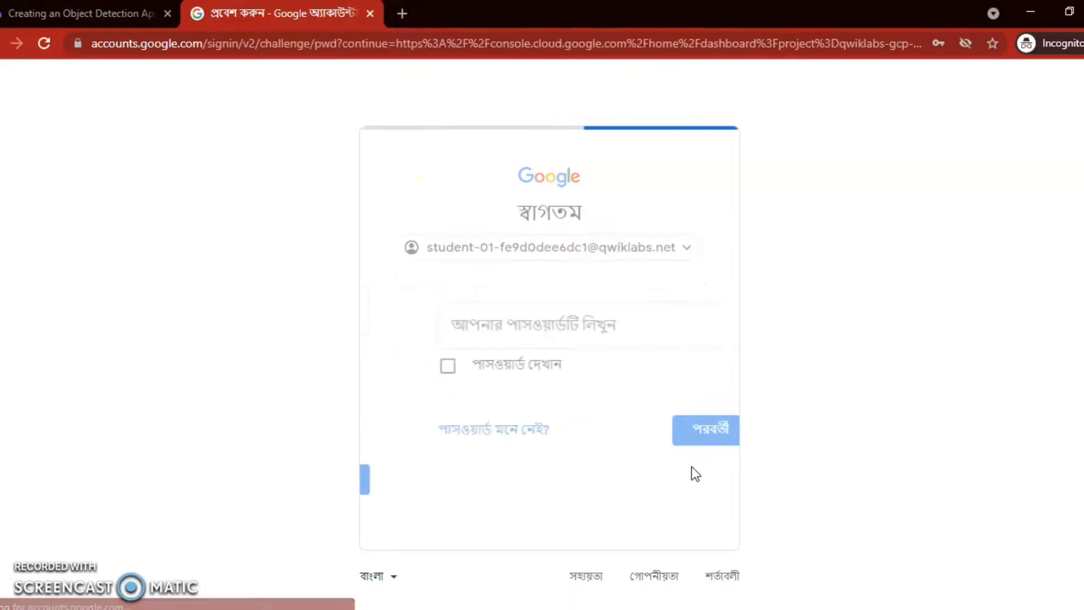
{"action": "left_click", "coordinate": [442, 322]}
{"action": "right_click", "coordinate": [438, 322]}
{"action": "left_click", "coordinate": [502, 195]}
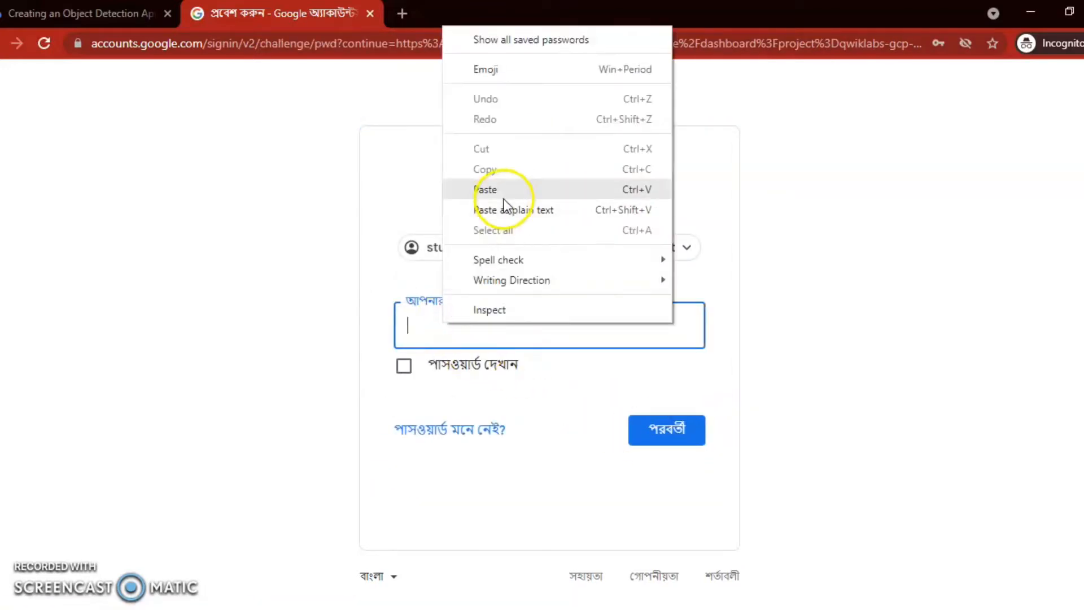
{"action": "left_click", "coordinate": [642, 431]}
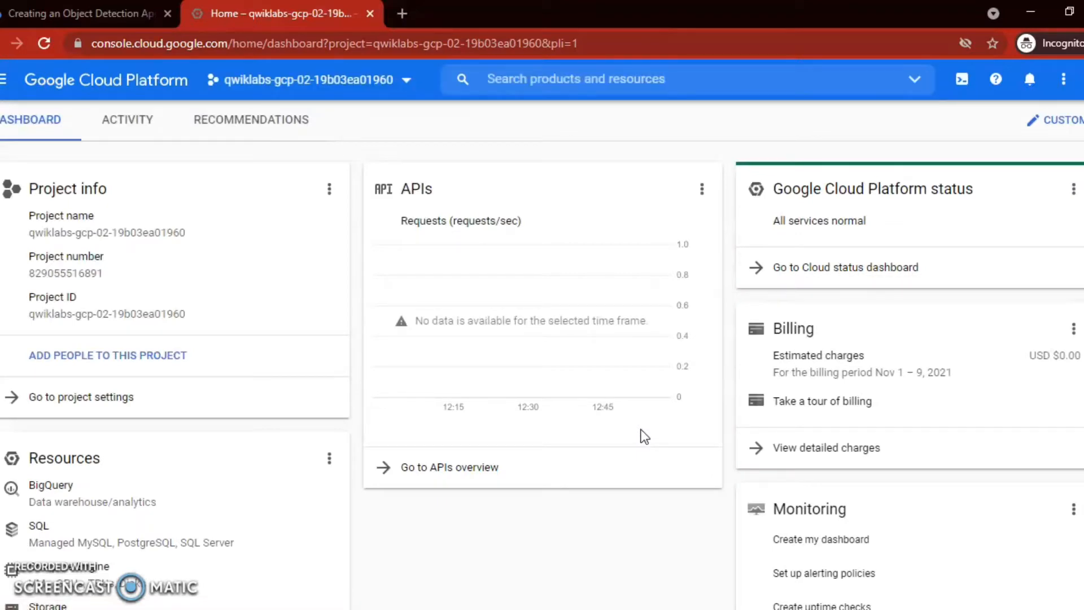
- Return to the lab instructions and copy the gcloud auth list command from the Cloud Shell section
{"action": "left_click", "coordinate": [57, 13]}
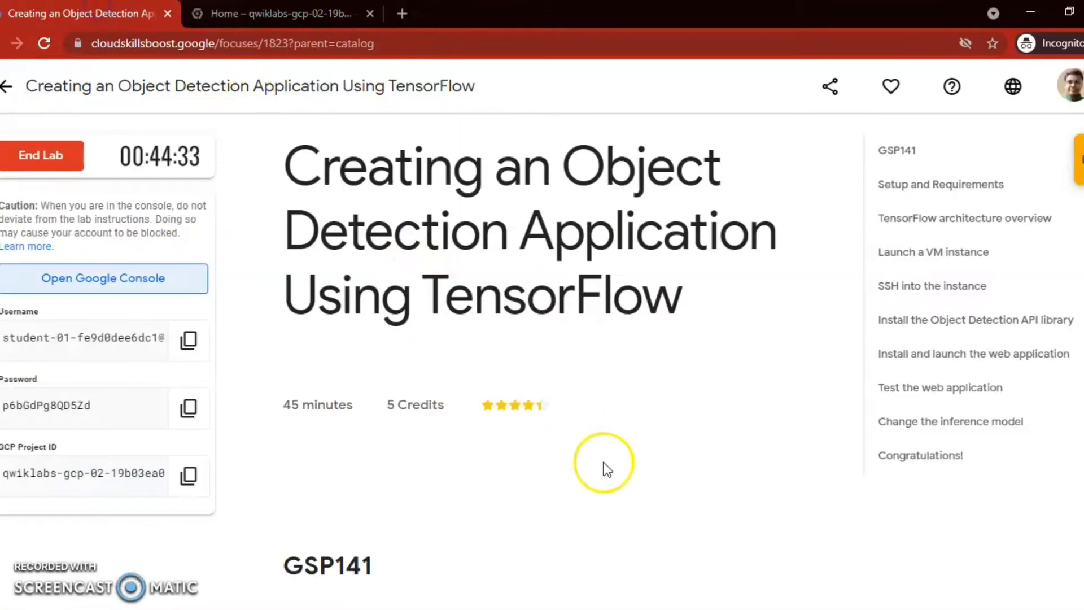
{"action": "scroll", "coordinate": [598, 491], "scroll_direction": "down", "scroll_amount": 20}
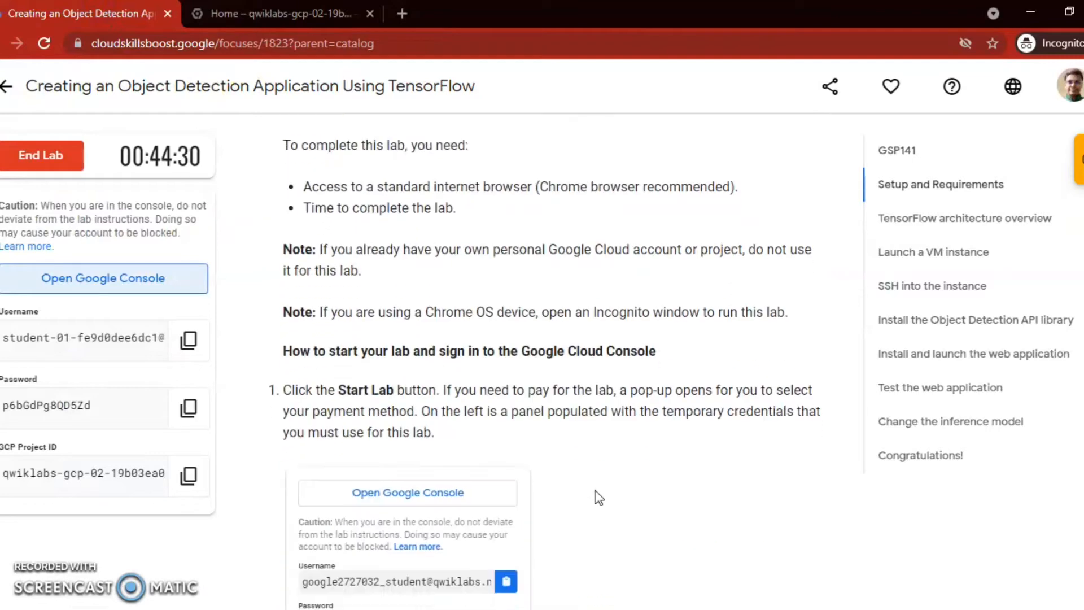
{"action": "scroll", "coordinate": [598, 496], "scroll_direction": "down", "scroll_amount": 15}
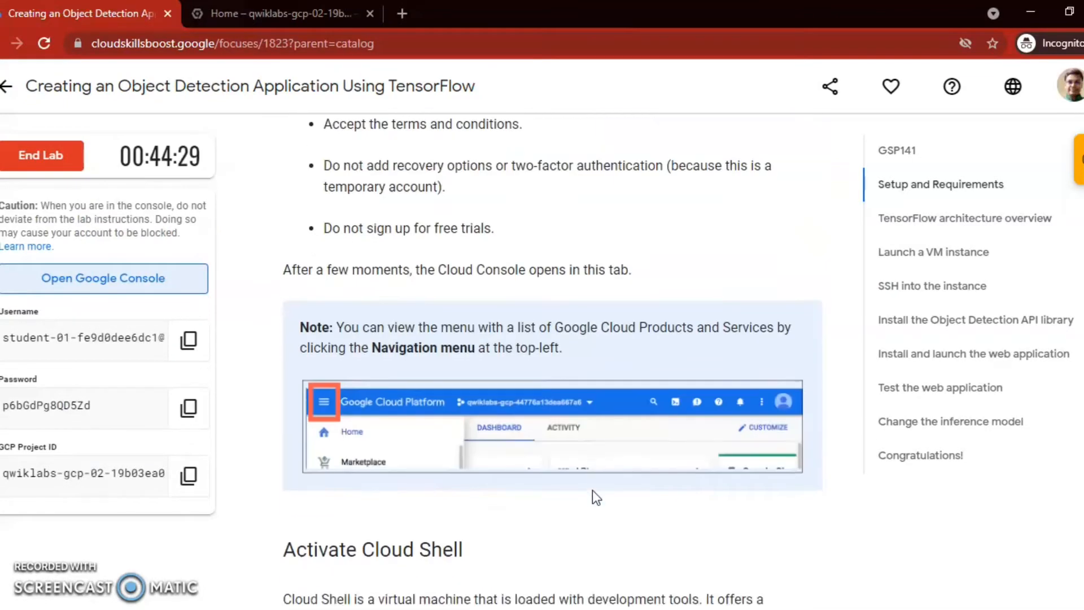
{"action": "scroll", "coordinate": [592, 490], "scroll_direction": "down", "scroll_amount": 20}
{"action": "left_click", "coordinate": [794, 217]}
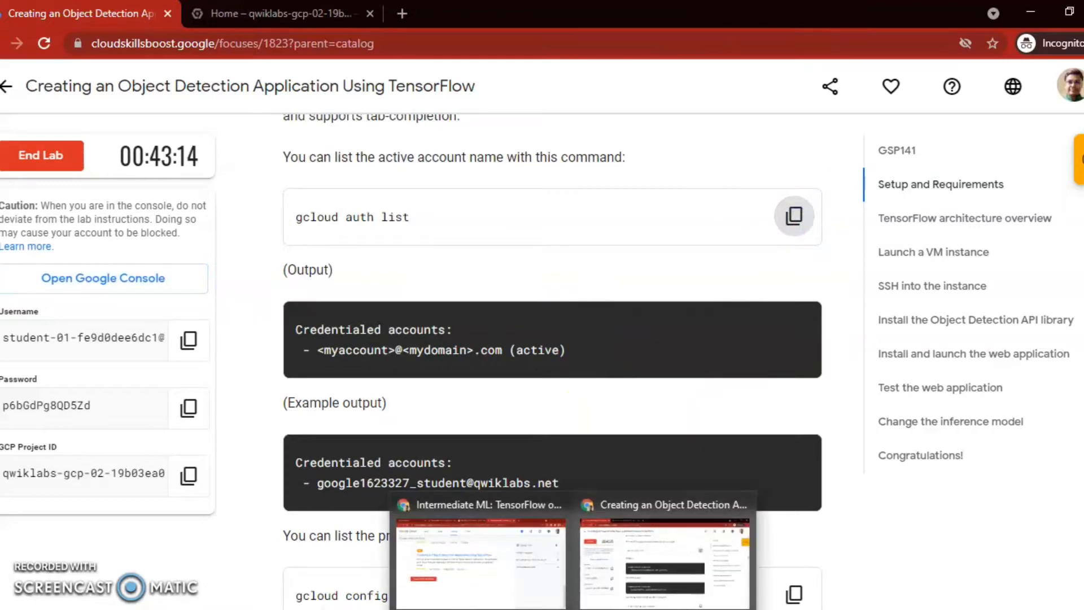
- Activate Cloud Shell in the Google Cloud console, open it in a new window and enlarge the terminal over the editor area
{"action": "left_click", "coordinate": [283, 12]}
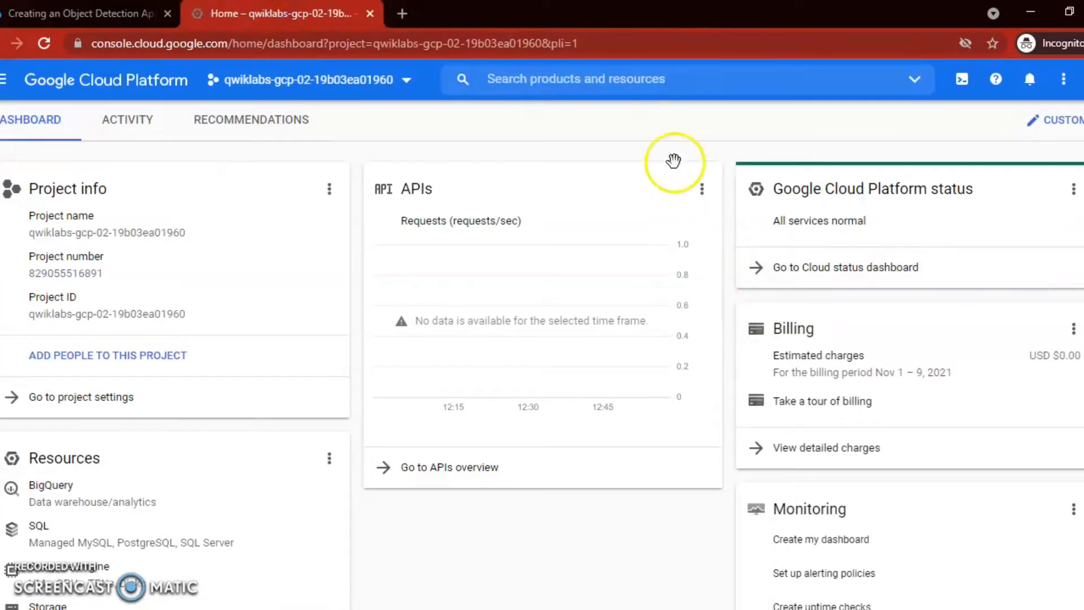
{"action": "left_click", "coordinate": [962, 79]}
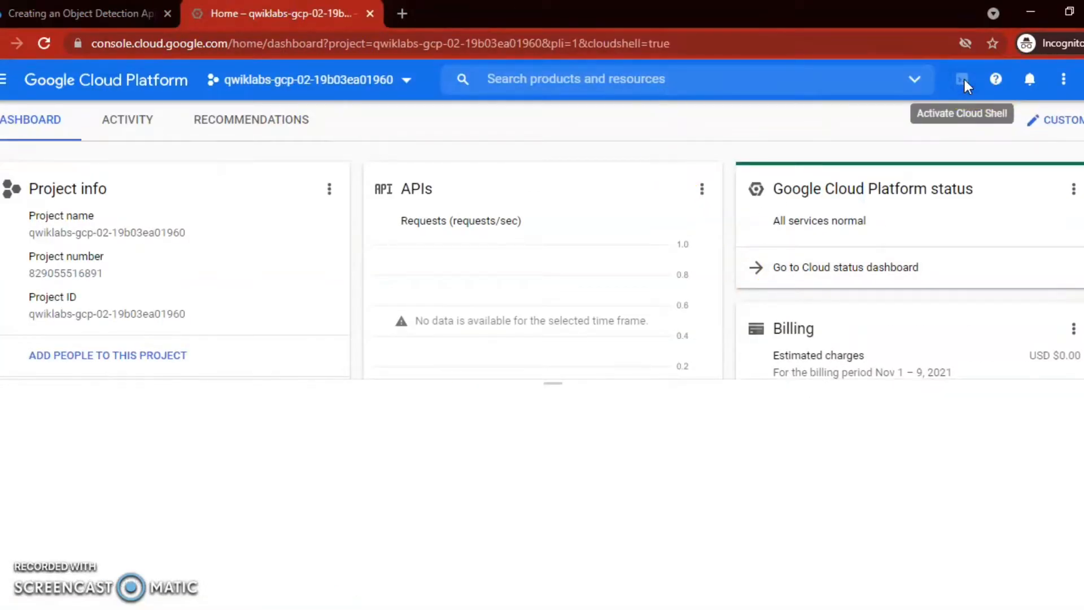
{"action": "left_click", "coordinate": [575, 261]}
{"action": "left_click", "coordinate": [541, 273]}
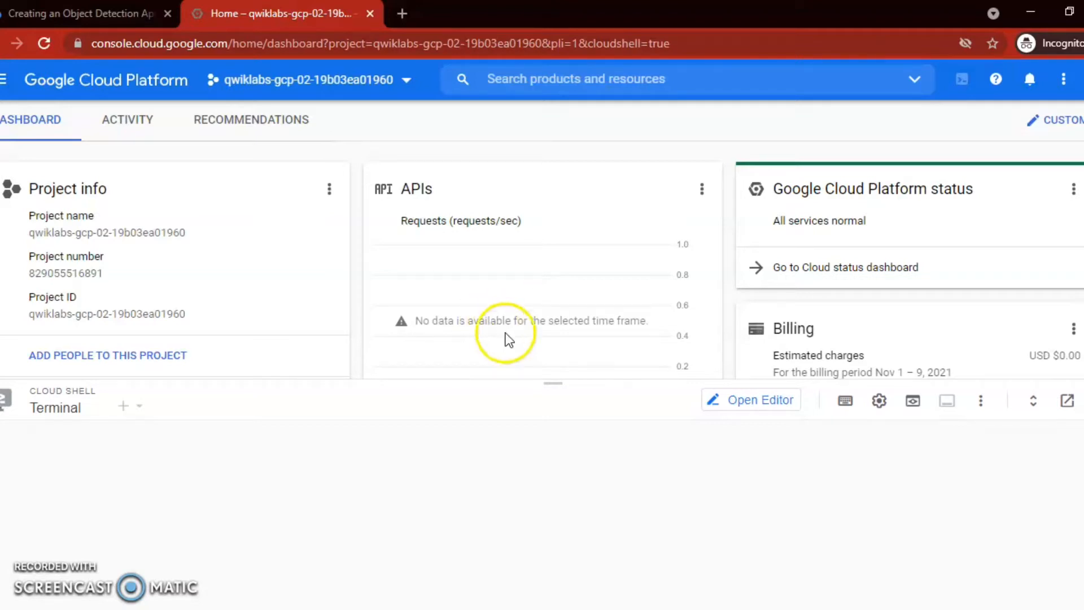
{"action": "left_click", "coordinate": [1065, 401]}
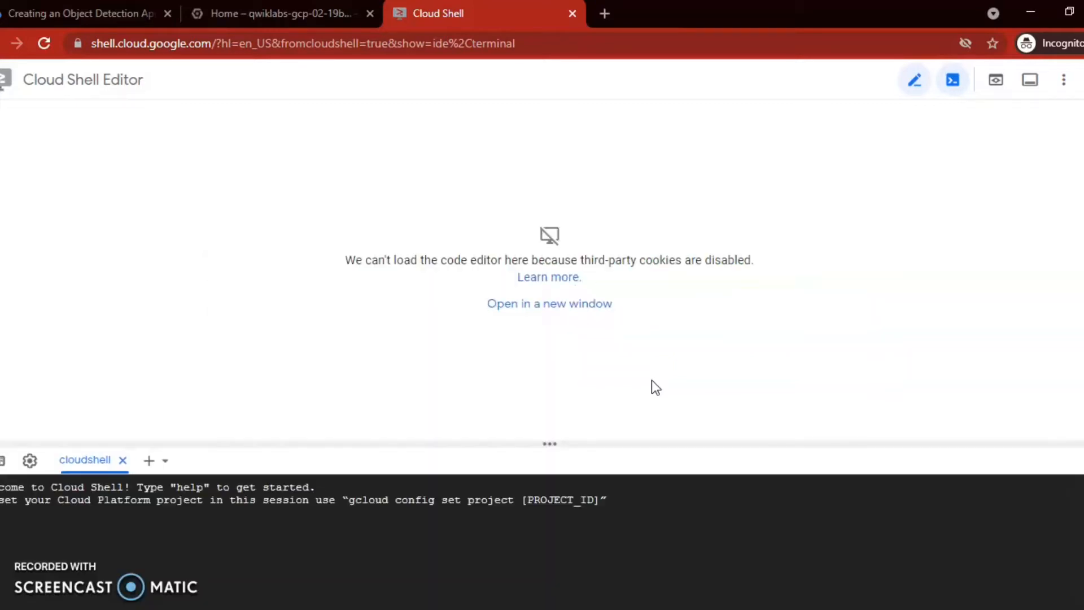
{"action": "left_click_drag", "start_coordinate": [557, 440], "coordinate": [590, 90]}
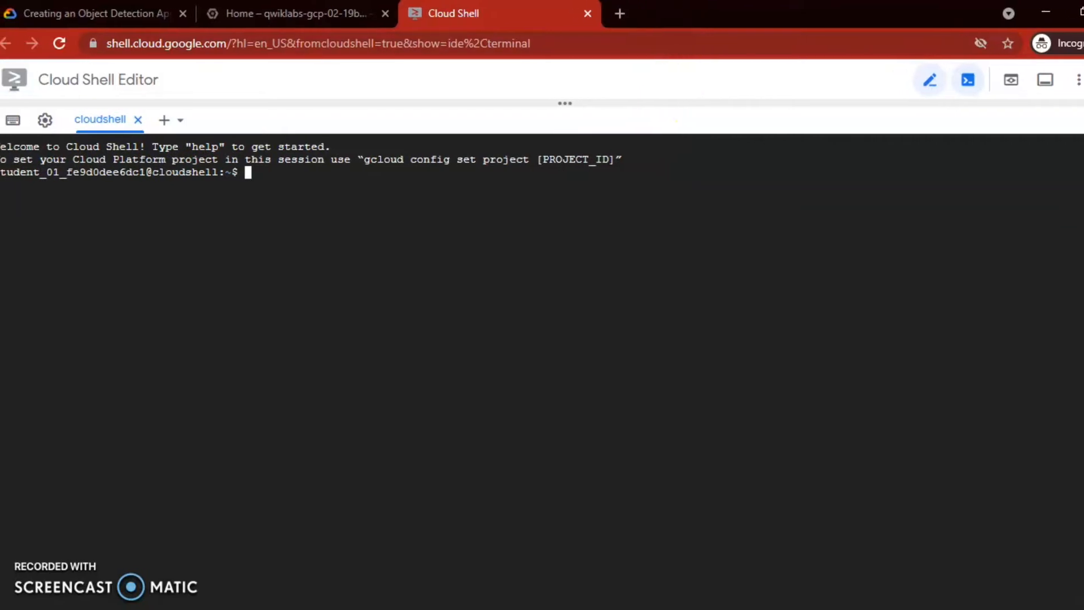
- Run gcloud auth list in Cloud Shell with authorization granted, and run gcloud config list project
{"action": "left_click", "coordinate": [270, 191]}
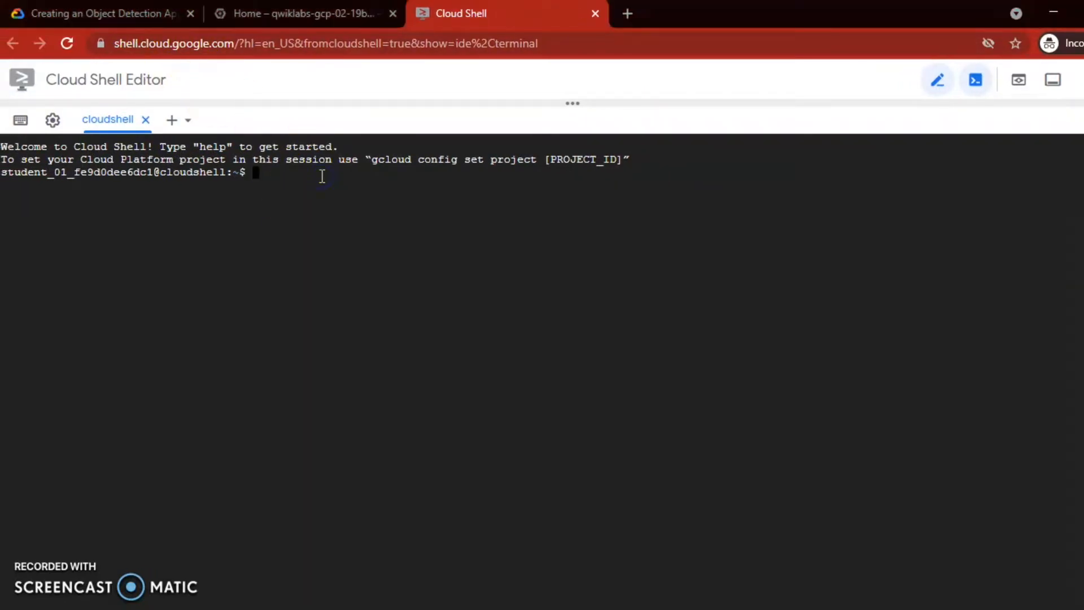
{"action": "key", "text": "ctrl+v"}
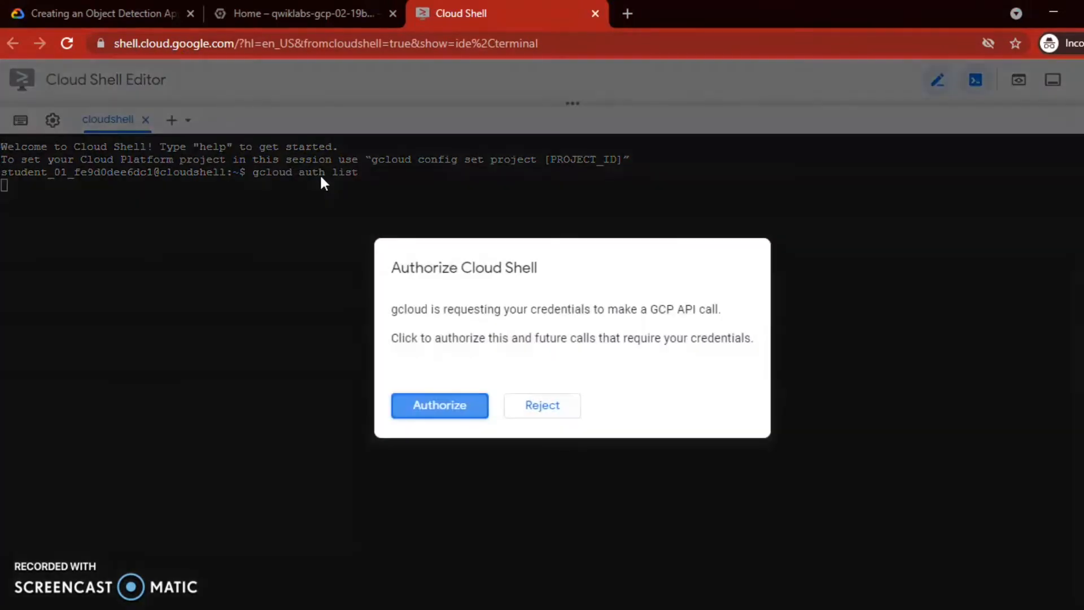
{"action": "left_click", "coordinate": [455, 405]}
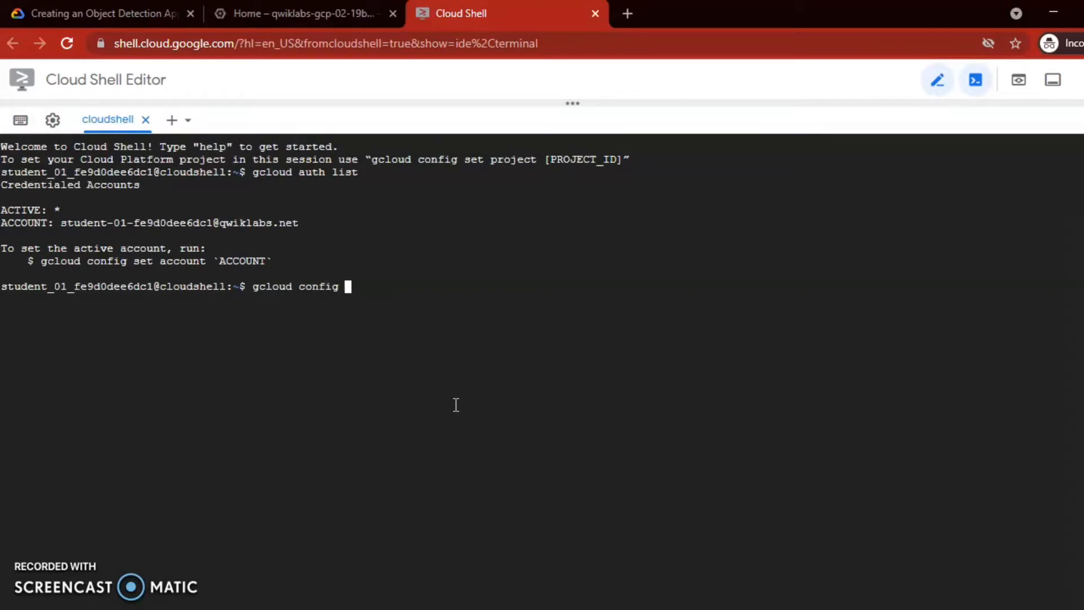
{"action": "type", "text": "pri"}
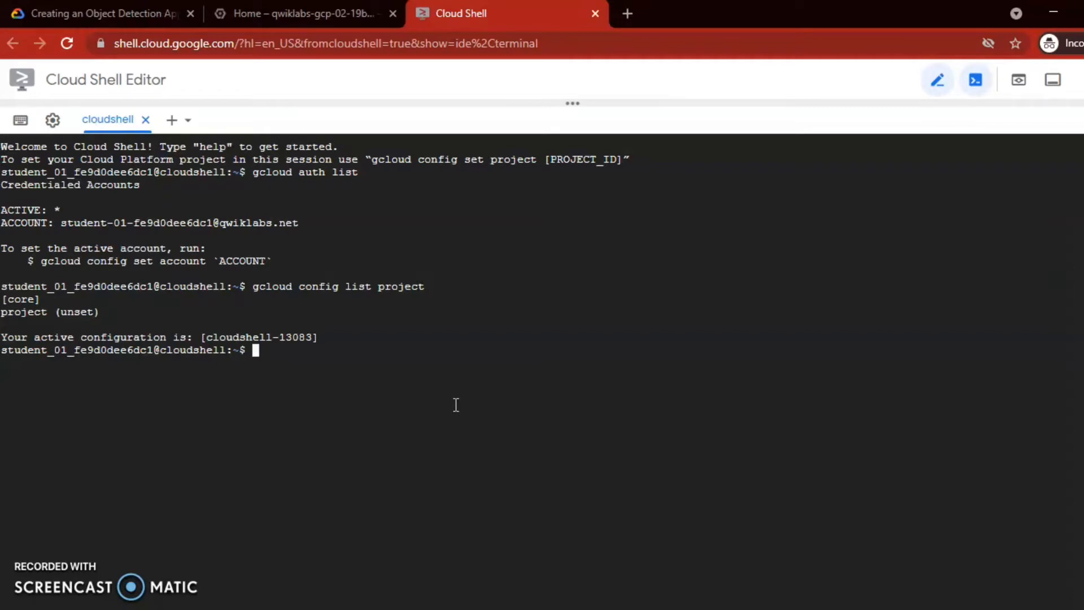
- Review the lab instructions from the TensorFlow architecture overview through the start of the Launch a VM instance section
{"action": "left_click", "coordinate": [127, 24]}
{"action": "scroll", "coordinate": [722, 341], "scroll_direction": "down", "scroll_amount": 10}
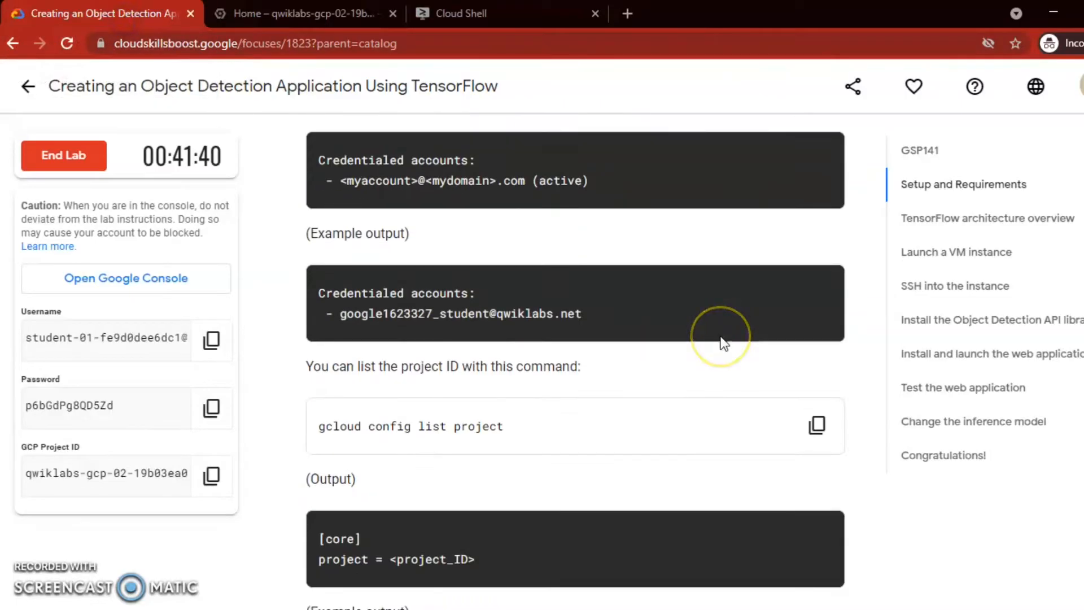
{"action": "scroll", "coordinate": [724, 343], "scroll_direction": "down", "scroll_amount": 5}
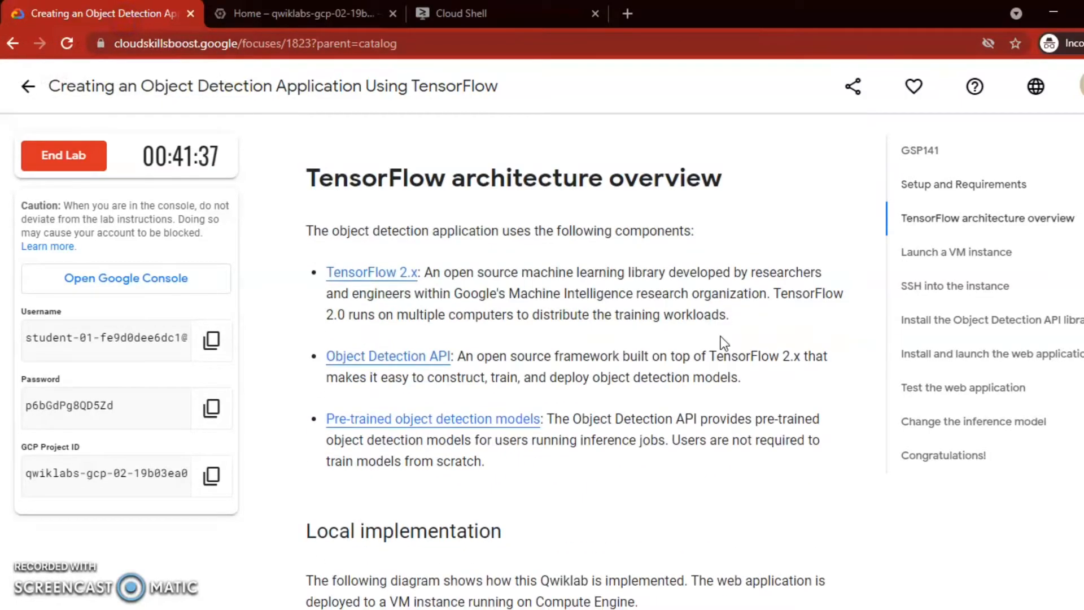
{"action": "scroll", "coordinate": [725, 338], "scroll_direction": "down", "scroll_amount": 12}
{"action": "scroll", "coordinate": [726, 338], "scroll_direction": "down", "scroll_amount": 5}
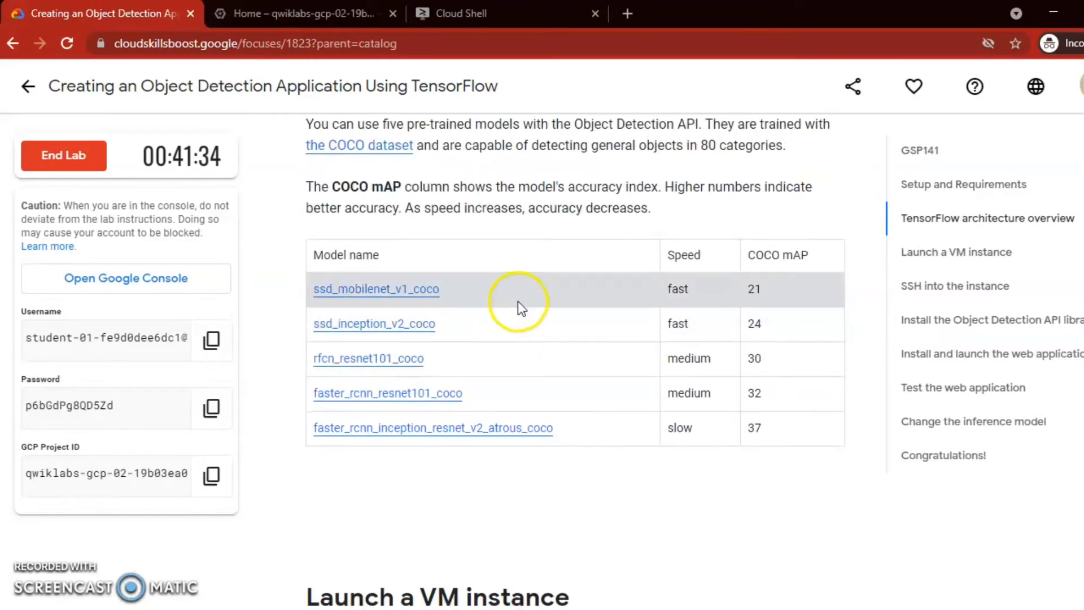
{"action": "scroll", "coordinate": [517, 301], "scroll_direction": "down", "scroll_amount": 7}
{"action": "scroll", "coordinate": [500, 303], "scroll_direction": "up", "scroll_amount": 1}
{"action": "left_click_drag", "start_coordinate": [306, 174], "coordinate": [646, 181]}
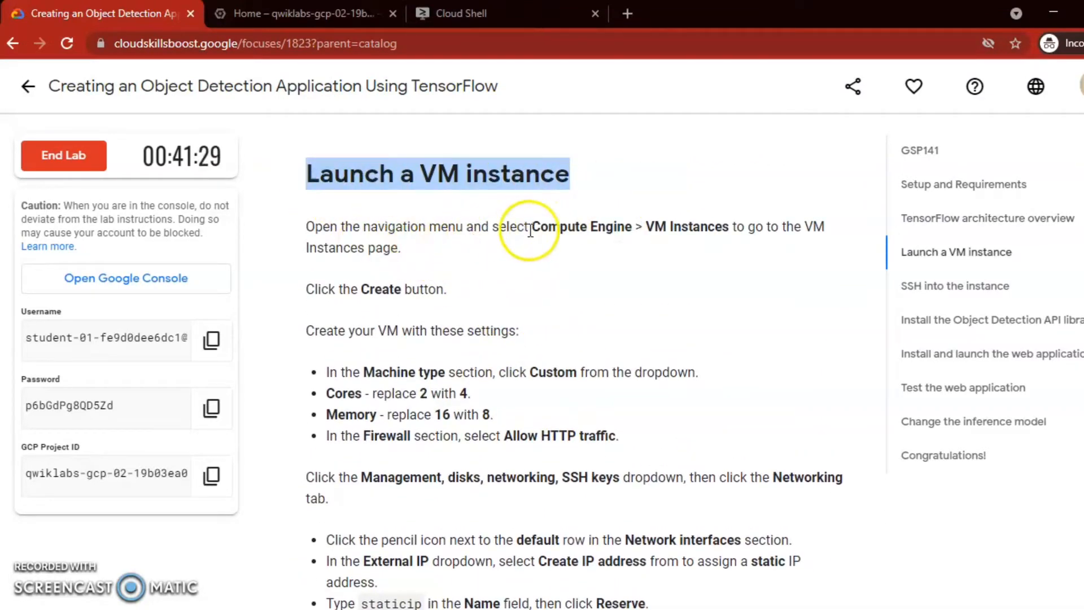
{"action": "left_click_drag", "start_coordinate": [533, 227], "coordinate": [752, 244]}
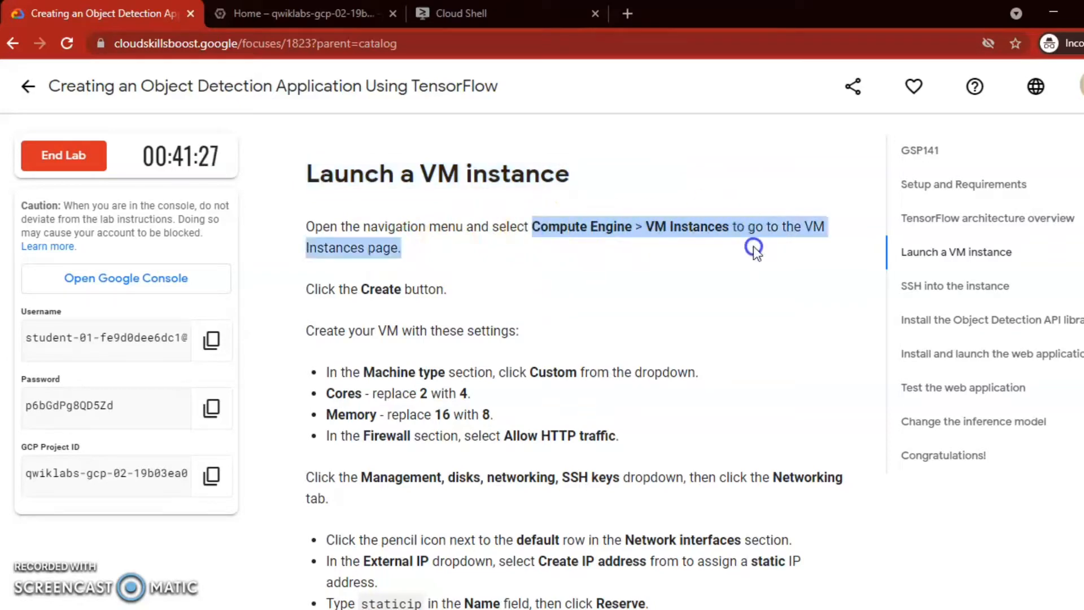
- Authorize Cloud Shell on the Google Cloud console dashboard and close its embedded terminal
{"action": "left_click", "coordinate": [337, 15]}
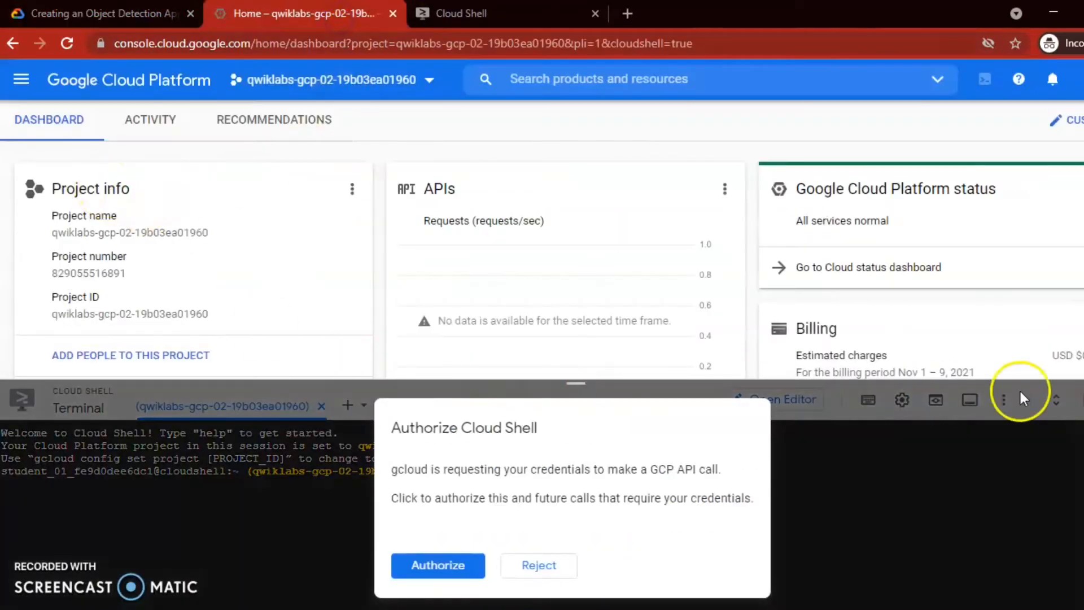
{"action": "left_click", "coordinate": [448, 565]}
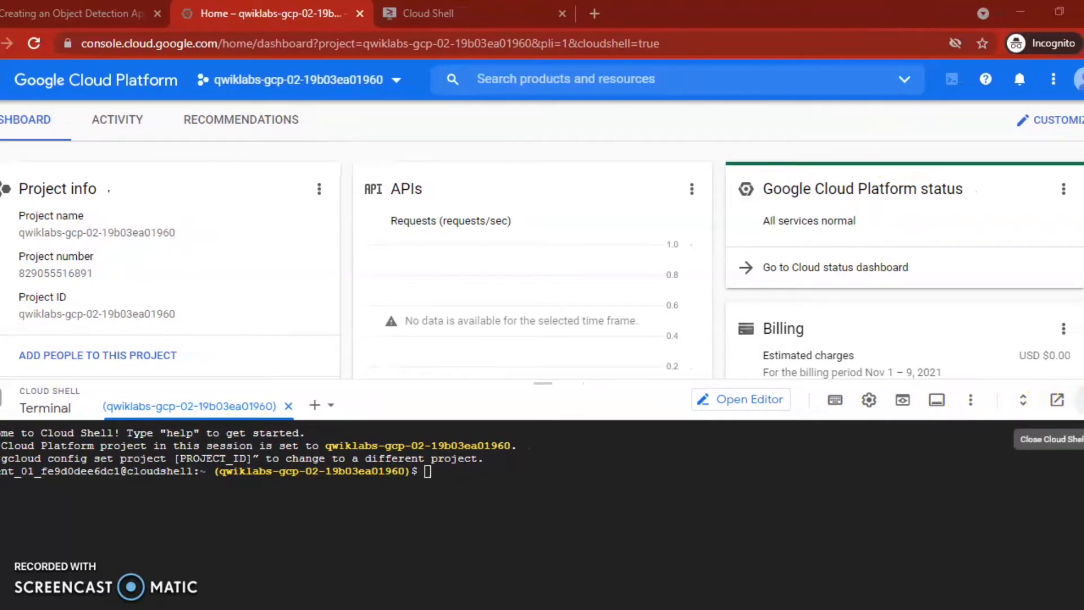
{"action": "left_click", "coordinate": [1075, 415]}
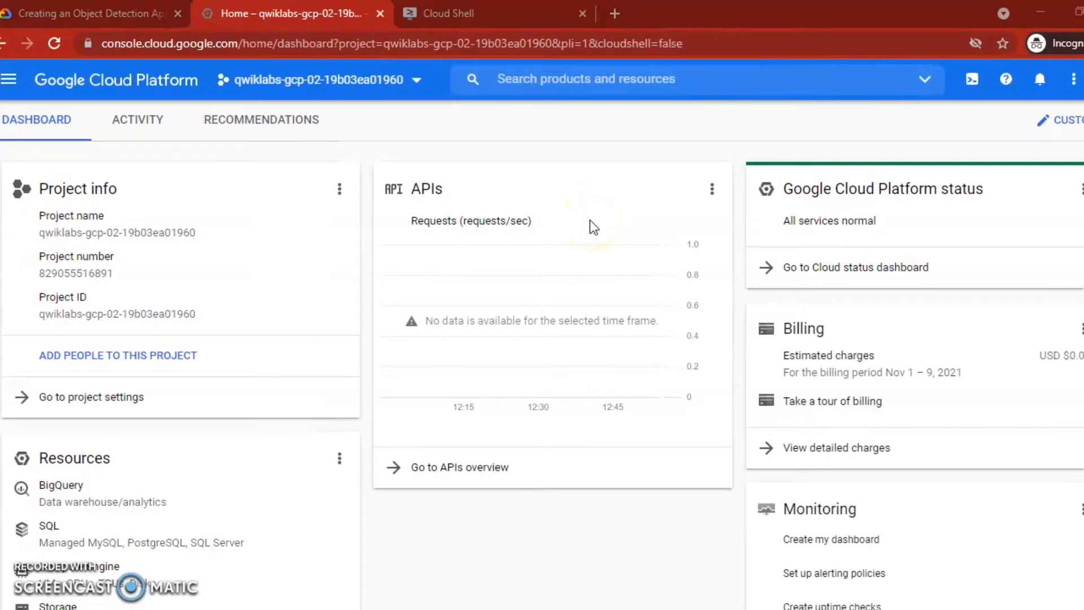
- Open the VM instances page of Compute Engine in the Google Cloud console
{"action": "left_click", "coordinate": [9, 84]}
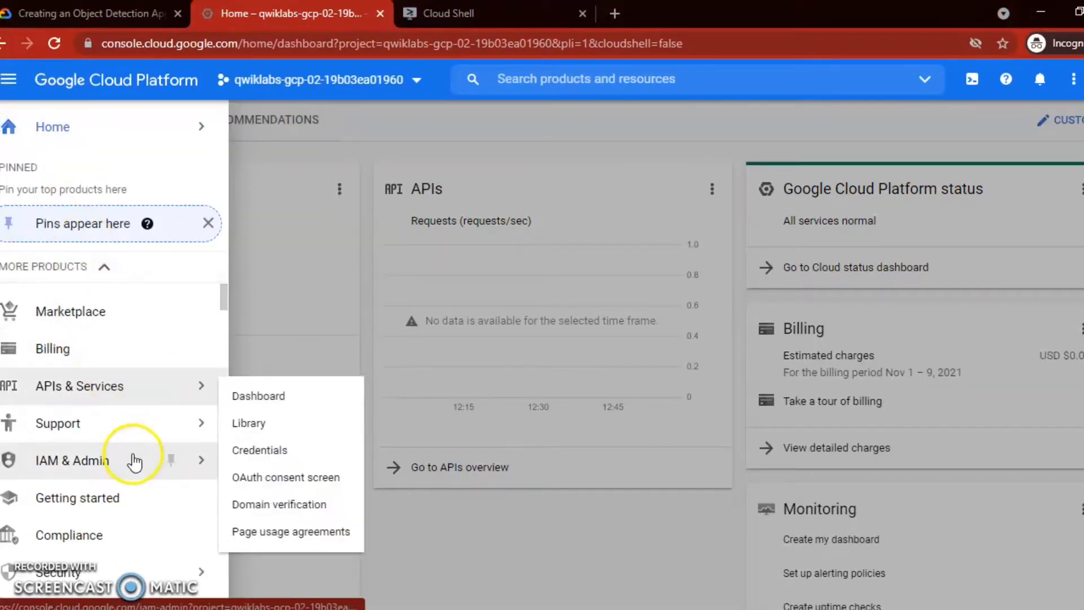
{"action": "scroll", "coordinate": [133, 460], "scroll_direction": "down", "scroll_amount": 4}
{"action": "mouse_move", "coordinate": [134, 458]}
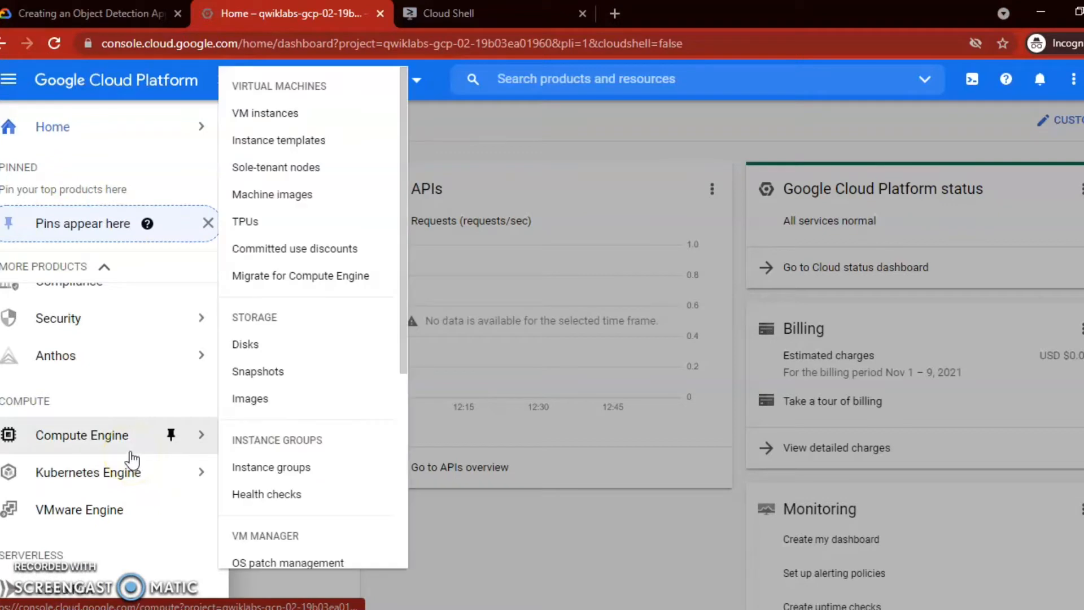
{"action": "left_click", "coordinate": [292, 115]}
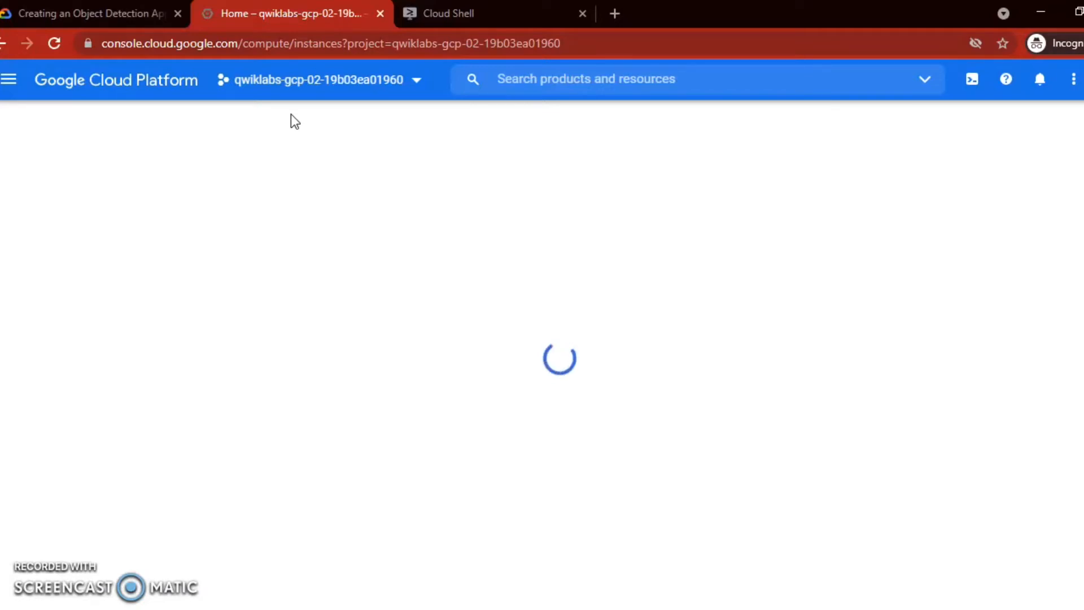
- Check the instance creation instruction in the lab guide and return to the VM instances page
{"action": "left_click", "coordinate": [92, 13]}
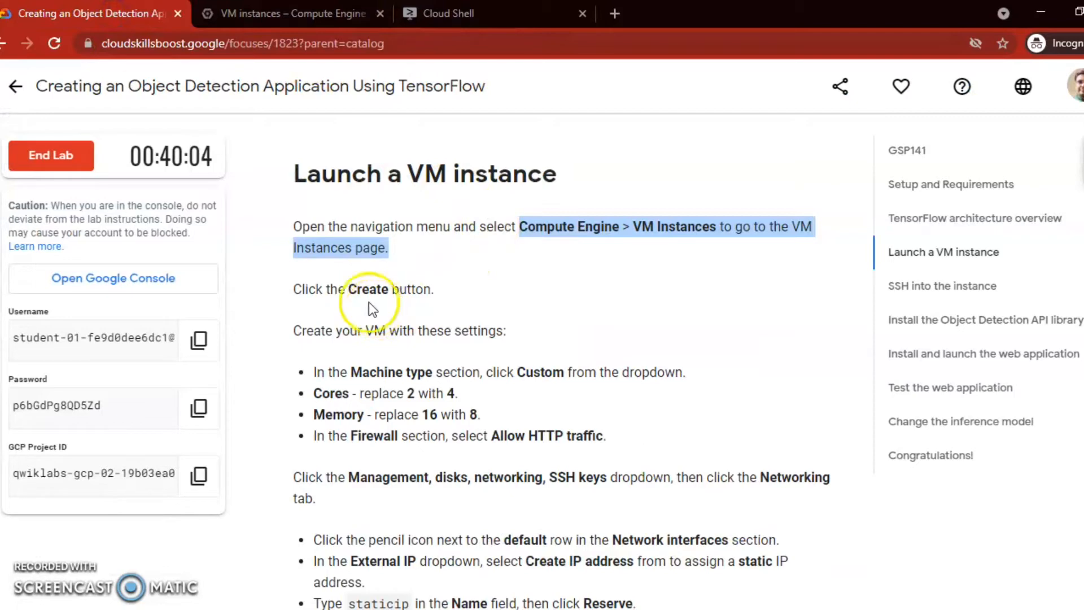
{"action": "left_click_drag", "start_coordinate": [345, 289], "coordinate": [424, 289]}
{"action": "left_click", "coordinate": [316, 14]}
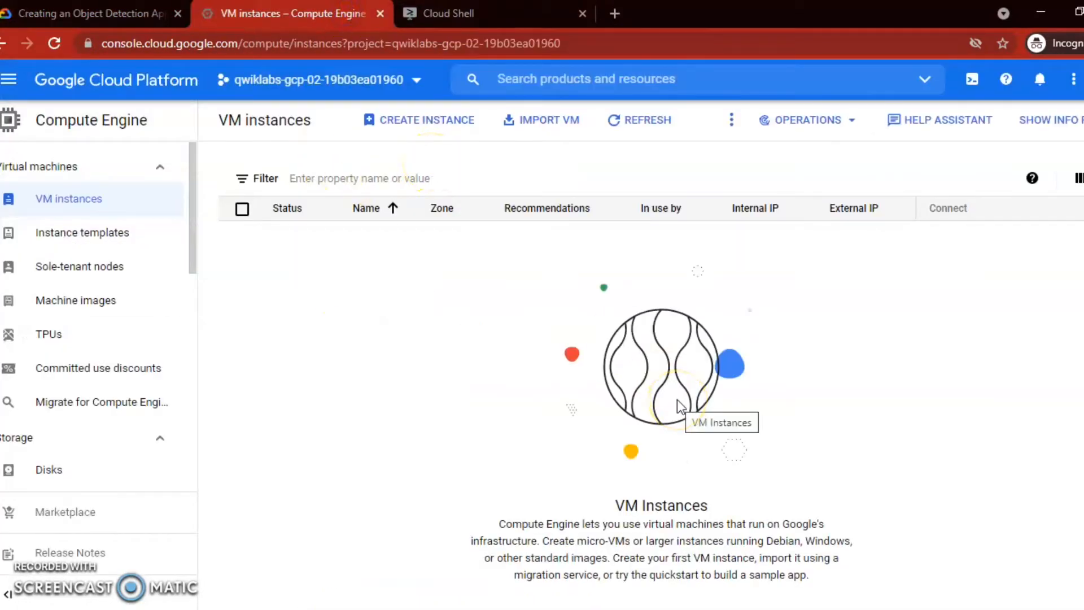
- Start creating a new VM instance and review its required settings in the lab guide
{"action": "scroll", "coordinate": [677, 401], "scroll_direction": "down", "scroll_amount": 1}
{"action": "left_click", "coordinate": [604, 582]}
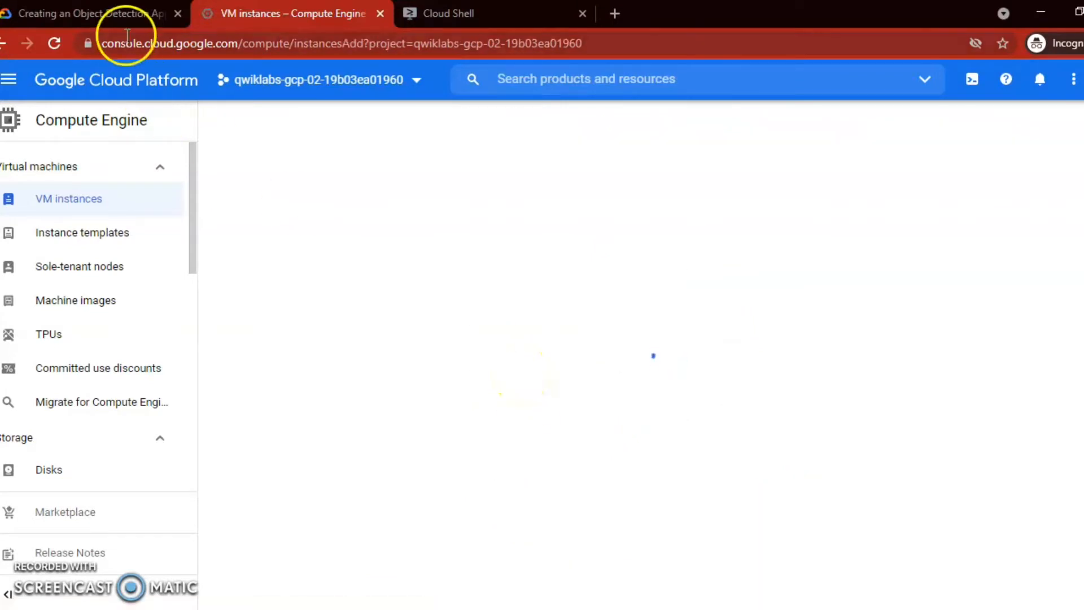
{"action": "left_click", "coordinate": [121, 13]}
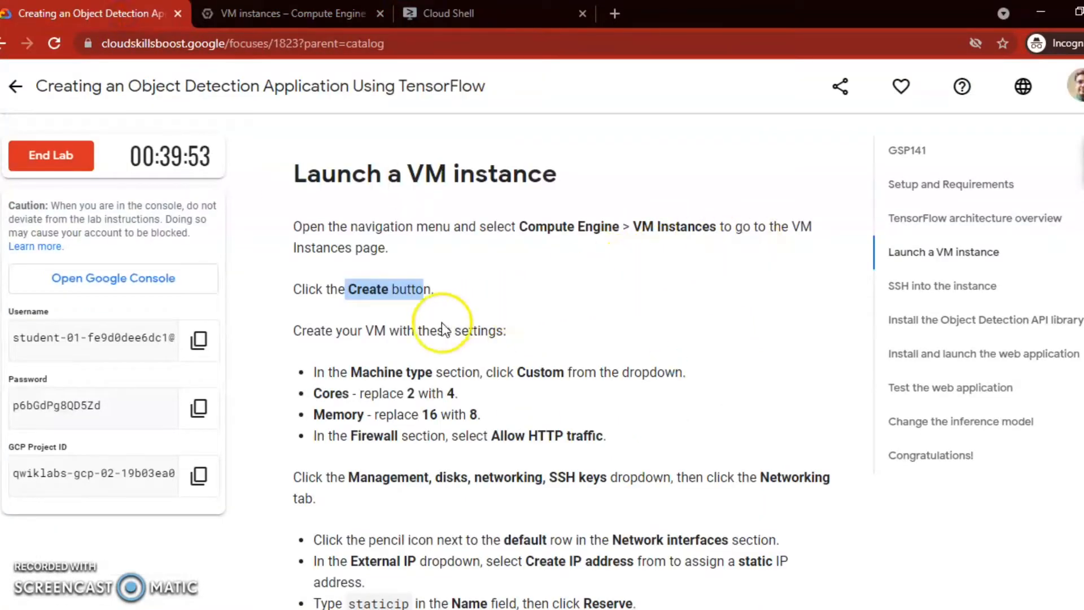
{"action": "scroll", "coordinate": [378, 272], "scroll_direction": "down", "scroll_amount": 2}
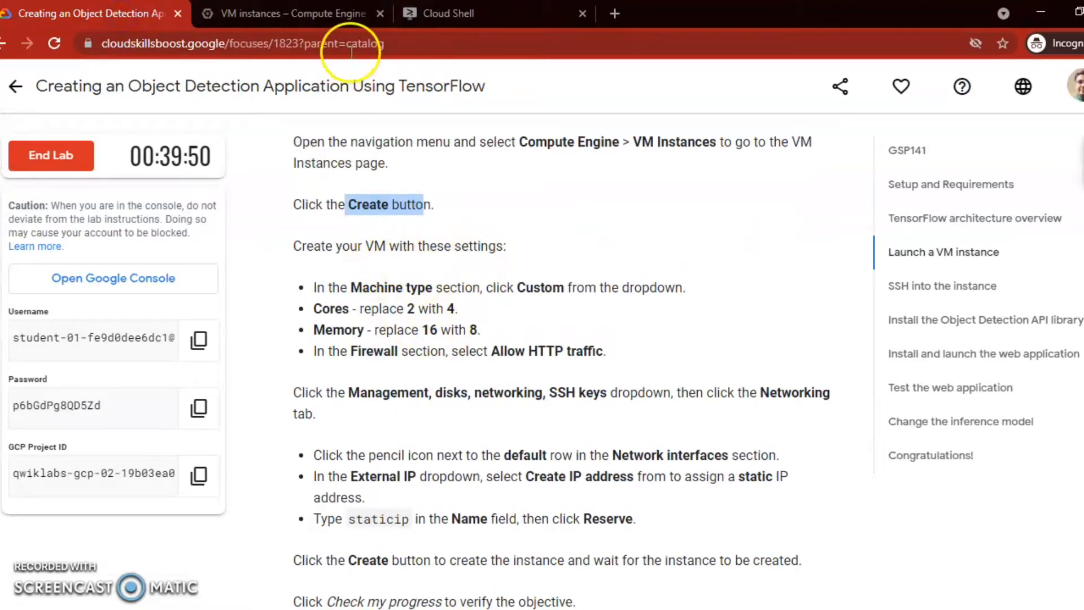
{"action": "left_click", "coordinate": [341, 20]}
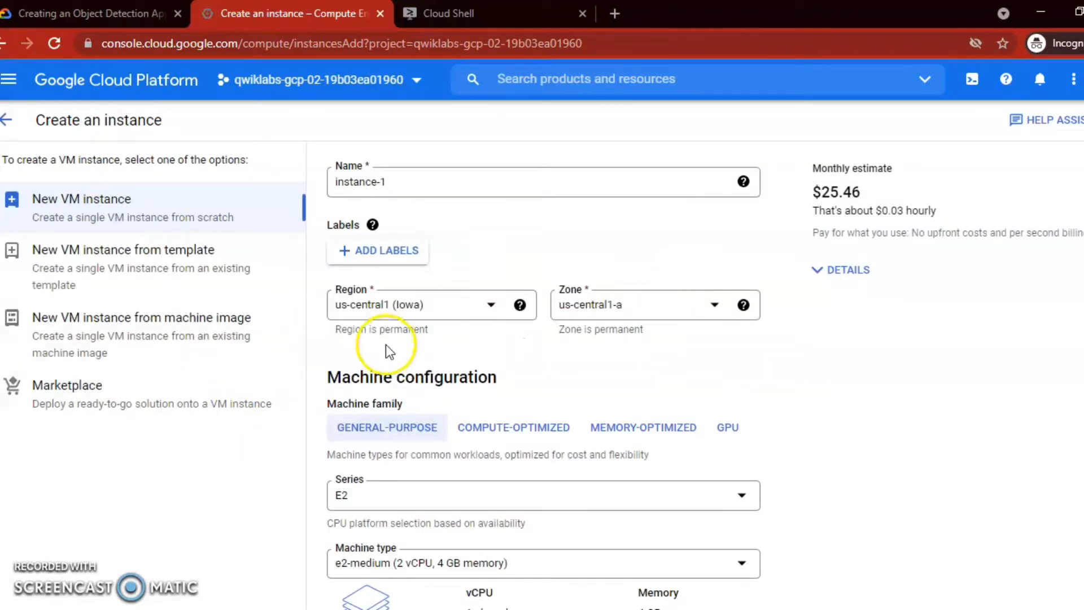
- Check the machine type instruction in the lab guide and set the new instance's machine type to Custom
{"action": "left_click", "coordinate": [65, 14]}
{"action": "left_click", "coordinate": [316, 289]}
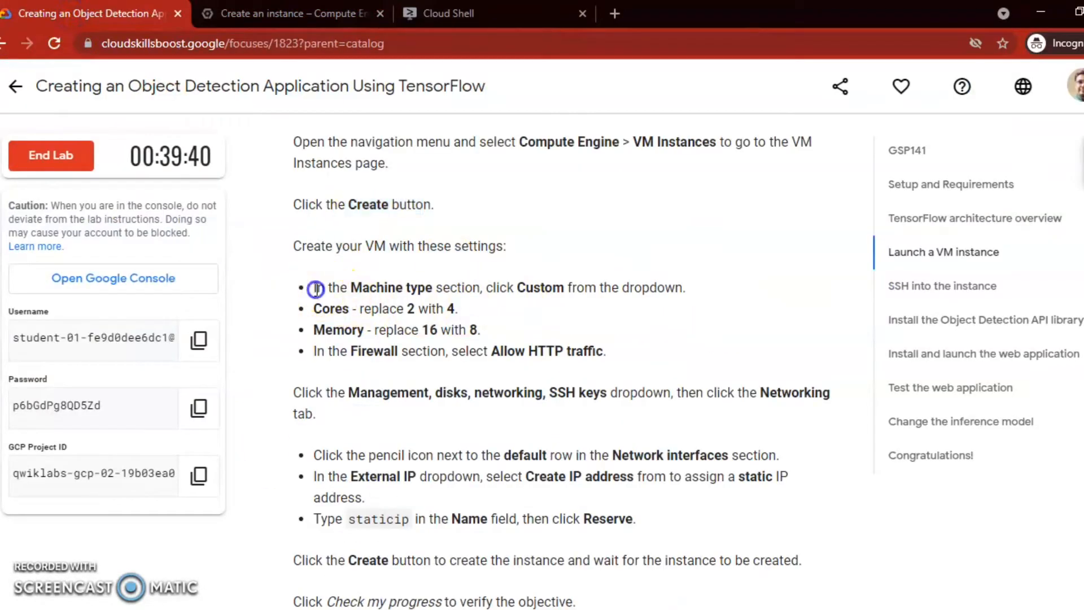
{"action": "left_click_drag", "start_coordinate": [316, 288], "coordinate": [658, 295]}
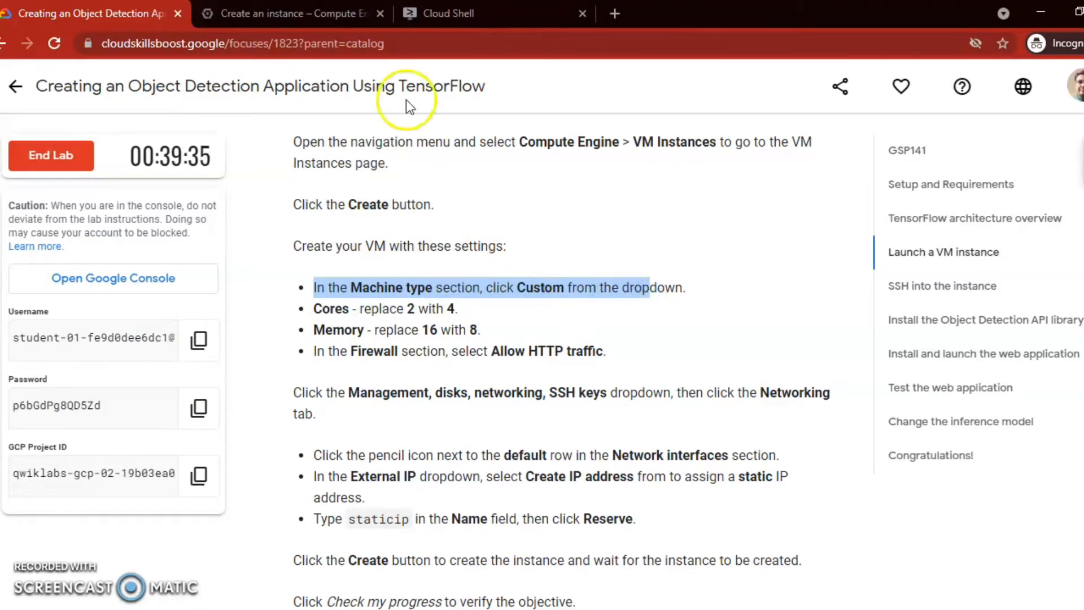
{"action": "left_click", "coordinate": [331, 13]}
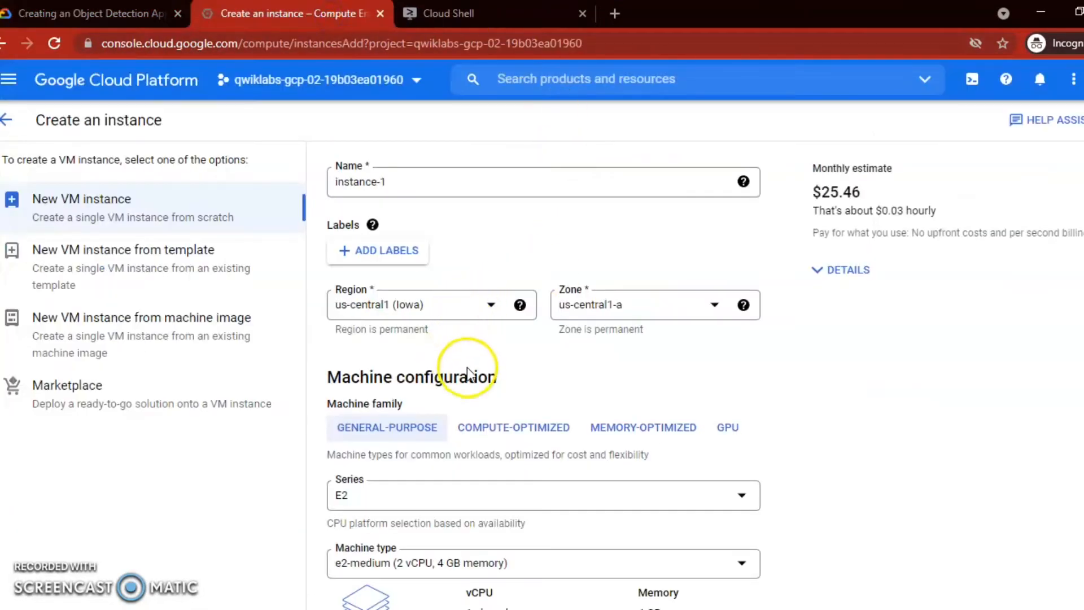
{"action": "scroll", "coordinate": [468, 374], "scroll_direction": "down", "scroll_amount": 1}
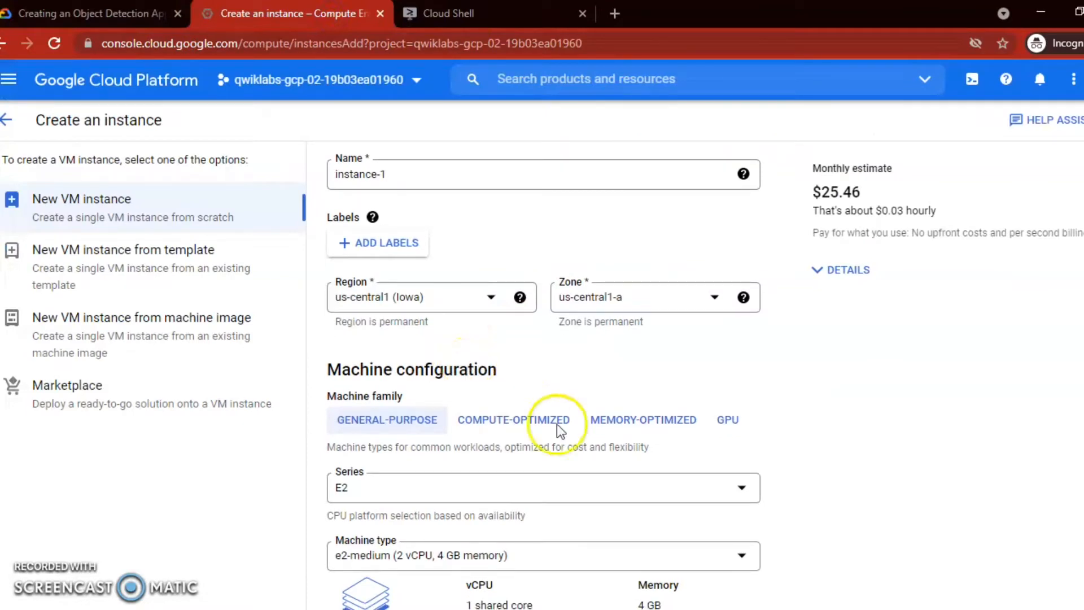
{"action": "scroll", "coordinate": [687, 438], "scroll_direction": "down", "scroll_amount": 7}
{"action": "scroll", "coordinate": [683, 420], "scroll_direction": "up", "scroll_amount": 3}
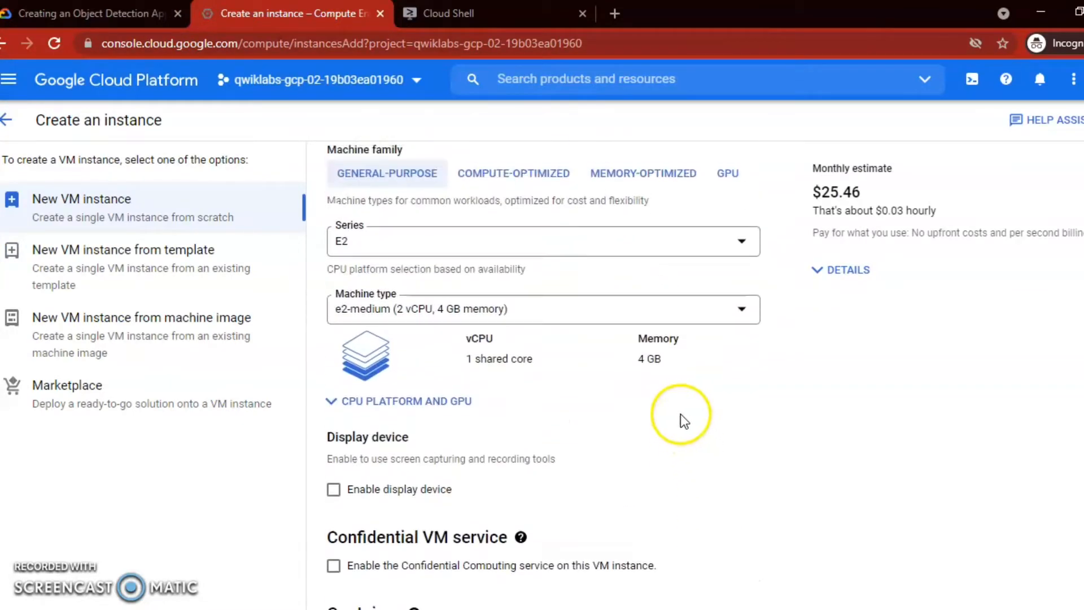
{"action": "left_click", "coordinate": [728, 311]}
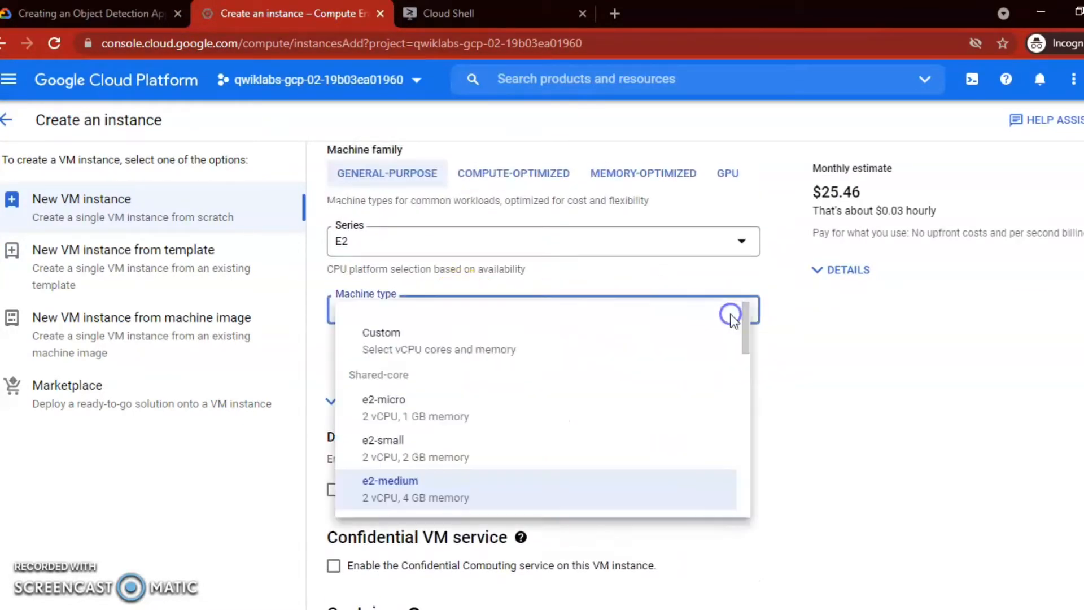
{"action": "left_click", "coordinate": [394, 346]}
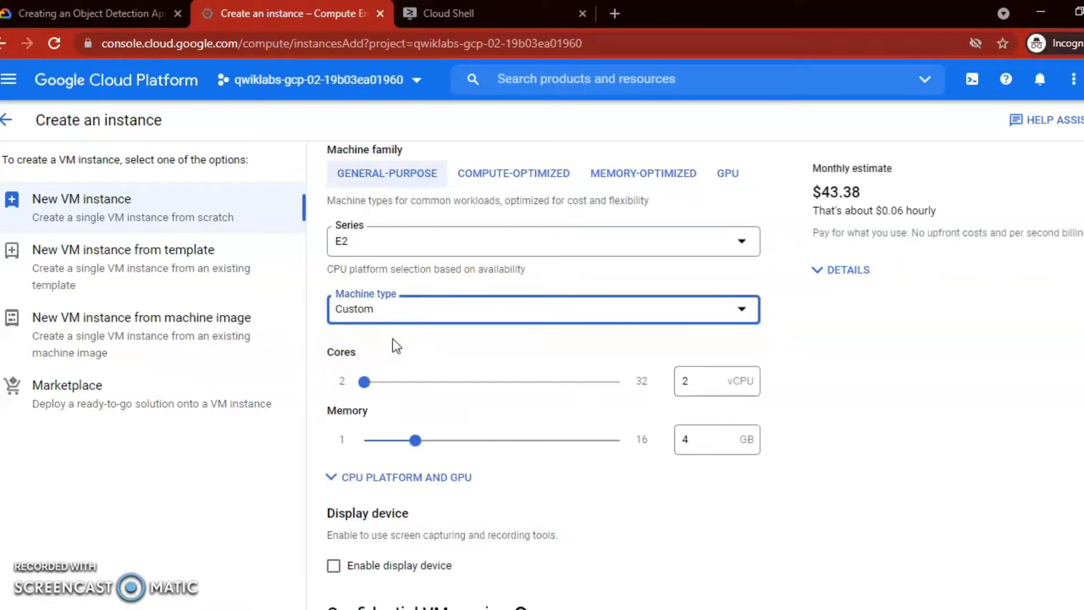
- Check the cores value in the lab guide and set the custom machine's cores to 4 vCPU
{"action": "left_click", "coordinate": [121, 16]}
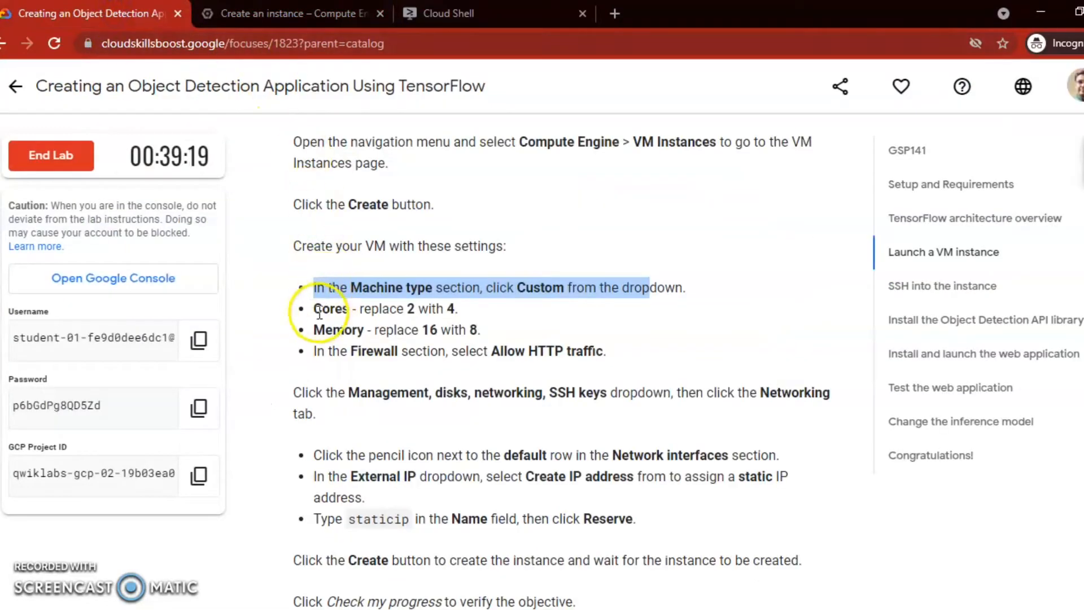
{"action": "left_click_drag", "start_coordinate": [312, 309], "coordinate": [459, 309]}
{"action": "left_click", "coordinate": [288, 14]}
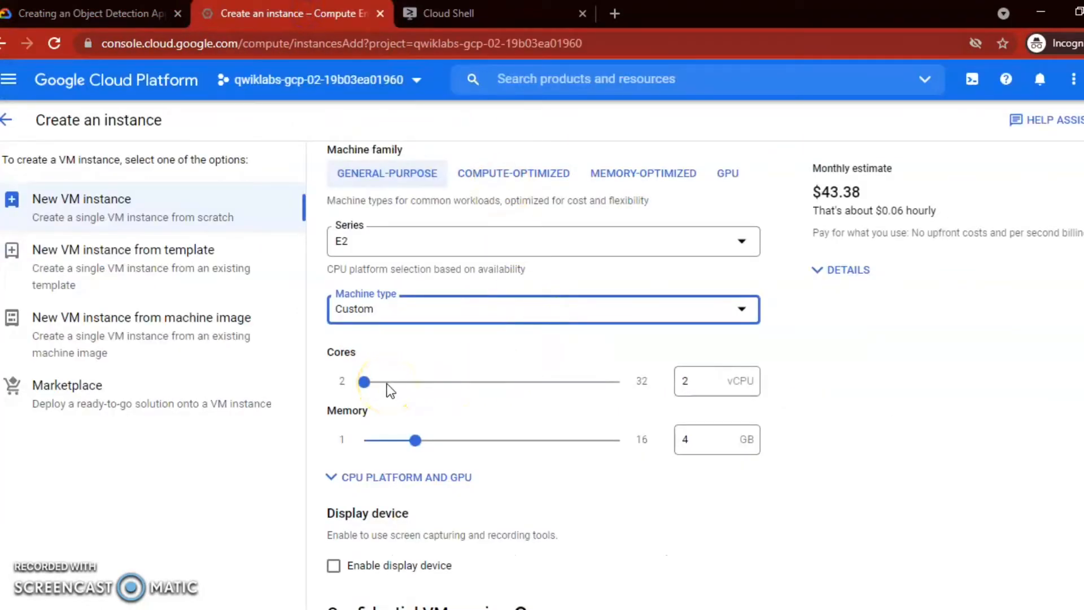
{"action": "scroll", "coordinate": [389, 389], "scroll_direction": "down", "scroll_amount": 2}
{"action": "left_click", "coordinate": [696, 295]}
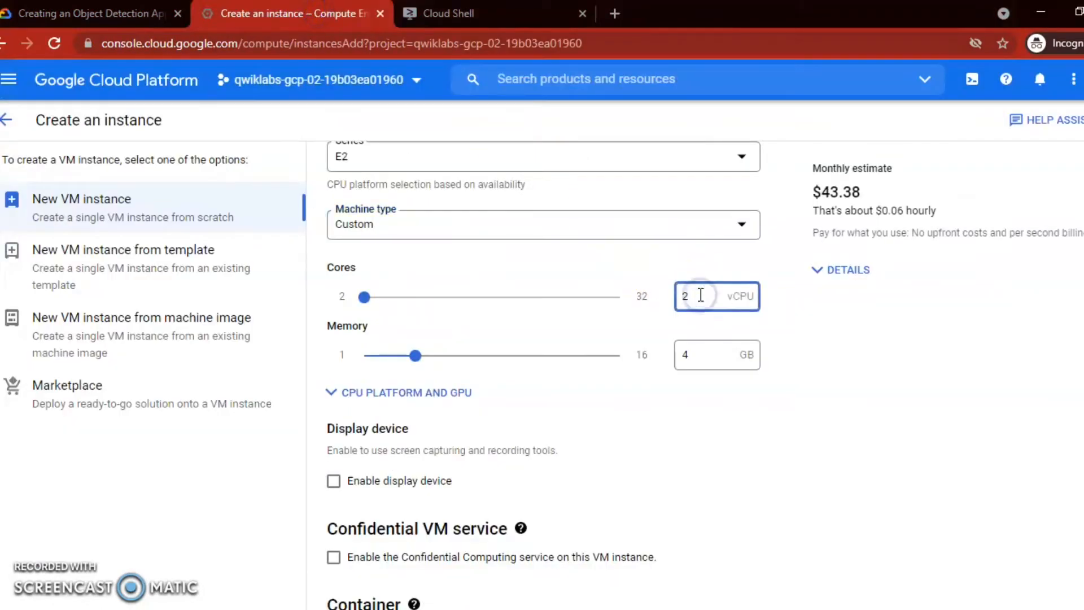
{"action": "key", "text": "BackSpace"}
{"action": "type", "text": "4"}
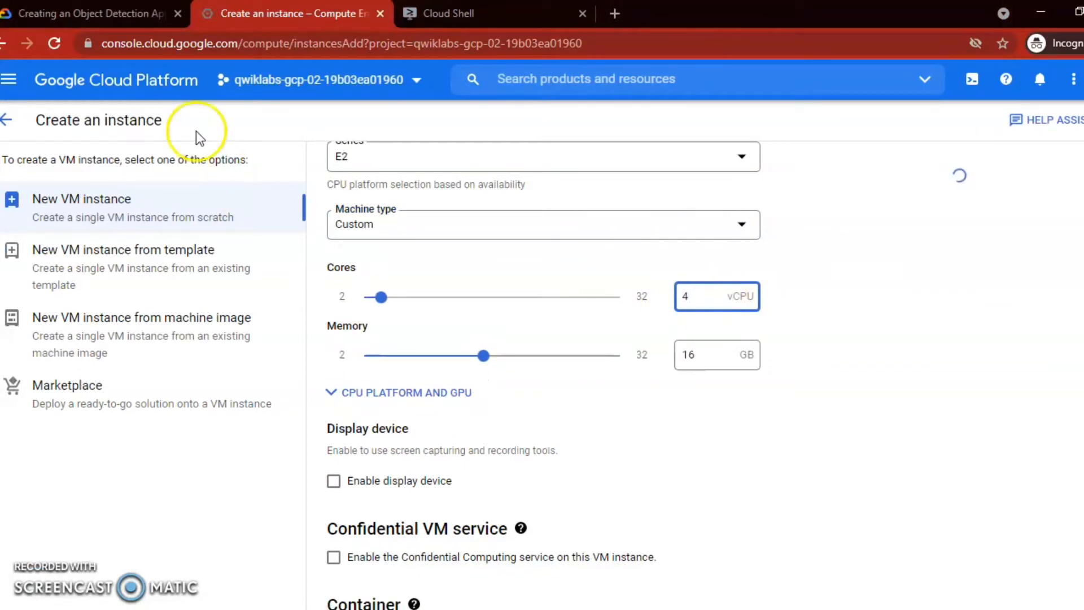
- Check the memory value in the lab guide and set the custom machine's memory to 8 GB
{"action": "left_click", "coordinate": [138, 15]}
{"action": "left_click_drag", "start_coordinate": [375, 245], "coordinate": [483, 244]}
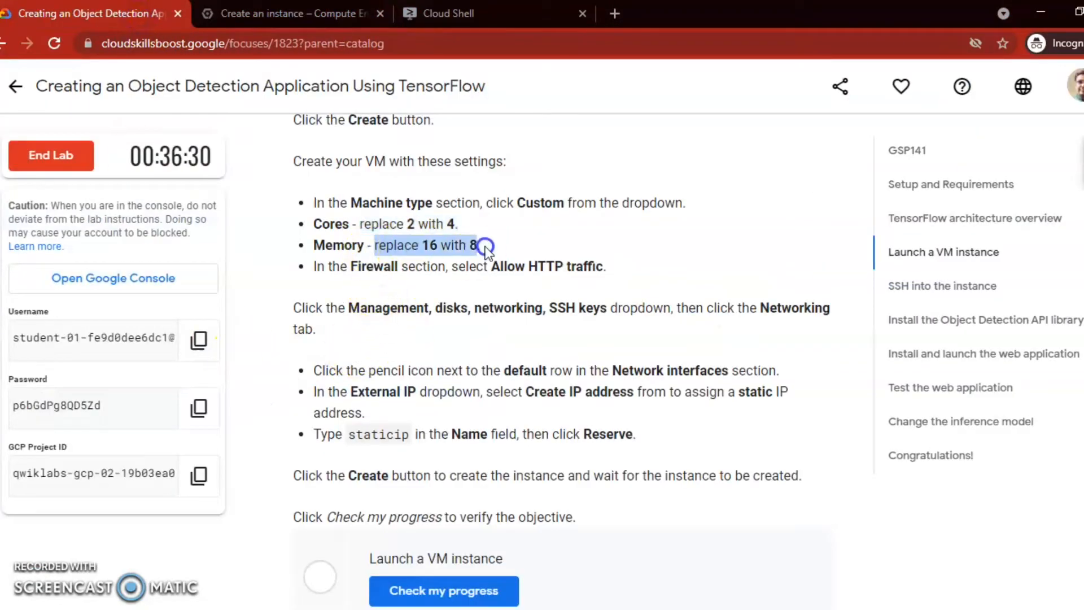
{"action": "left_click", "coordinate": [293, 15]}
{"action": "double_click", "coordinate": [698, 353]}
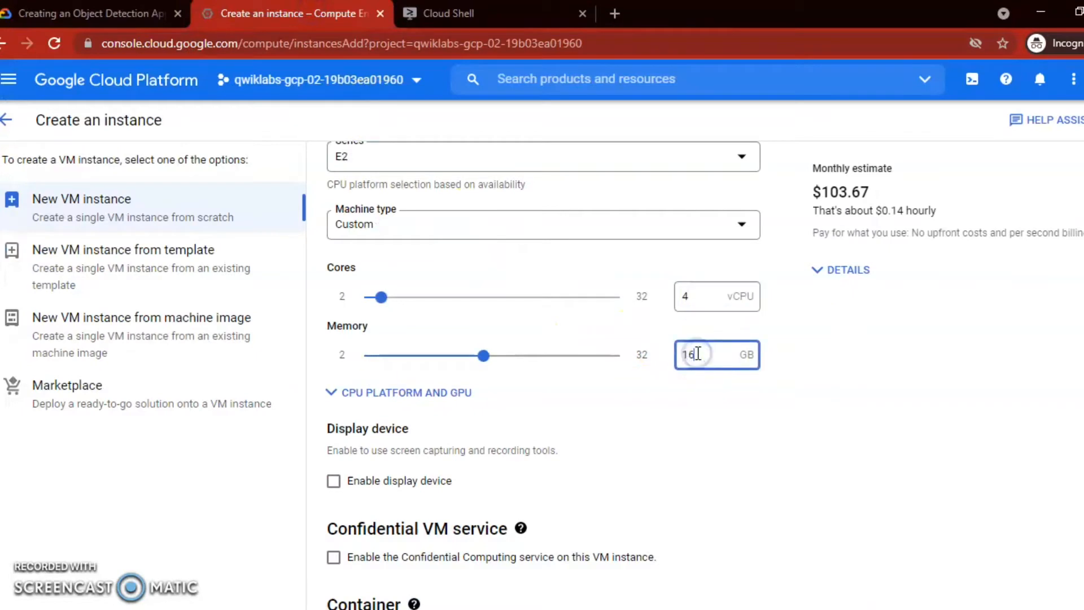
{"action": "key", "text": "BackSpace"}
{"action": "type", "text": "8"}
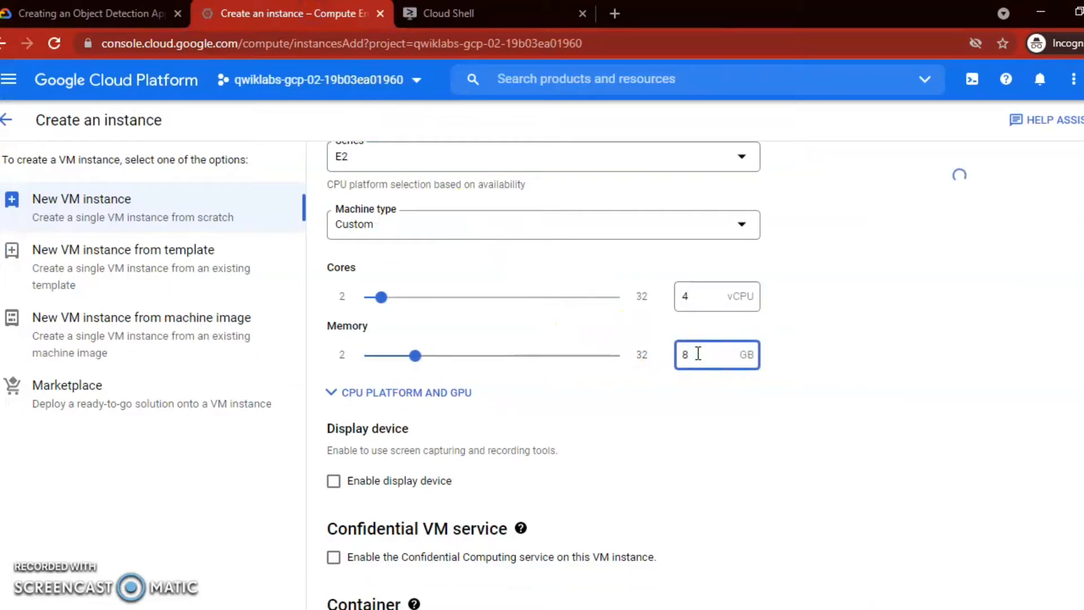
{"action": "left_click", "coordinate": [719, 445]}
- Check the firewall instruction in the lab guide and allow HTTP traffic for the instance
{"action": "scroll", "coordinate": [716, 449], "scroll_direction": "down", "scroll_amount": 3}
{"action": "left_click", "coordinate": [150, 23]}
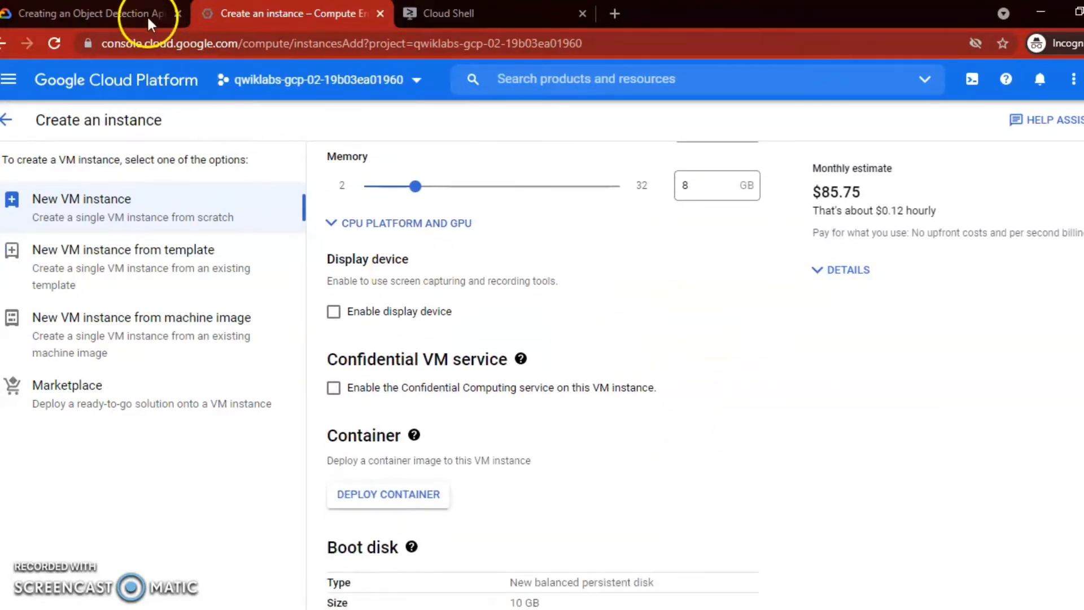
{"action": "left_click", "coordinate": [105, 22]}
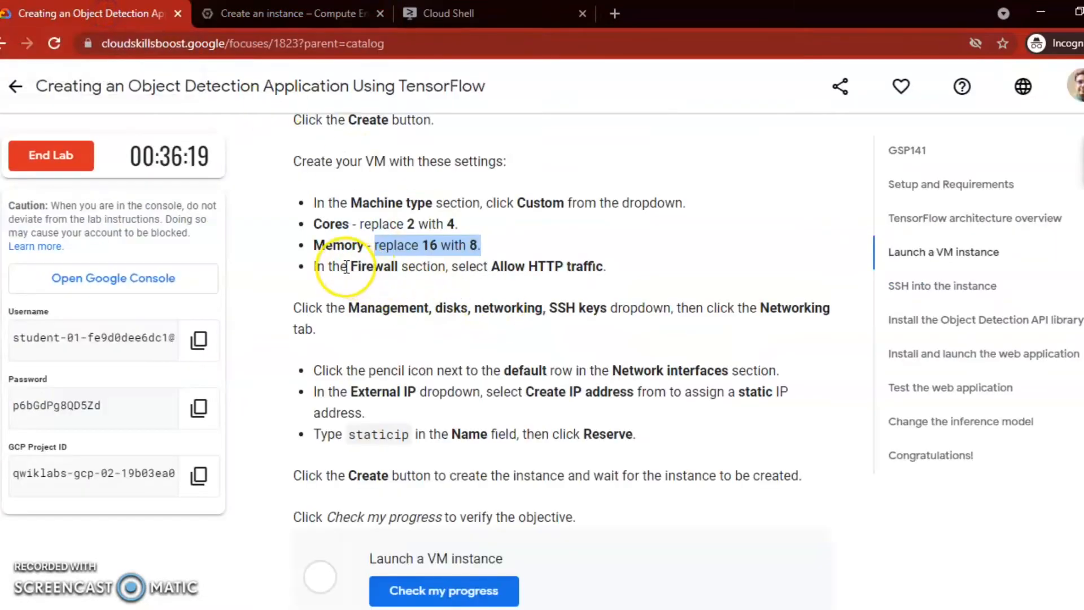
{"action": "left_click_drag", "start_coordinate": [315, 265], "coordinate": [628, 268]}
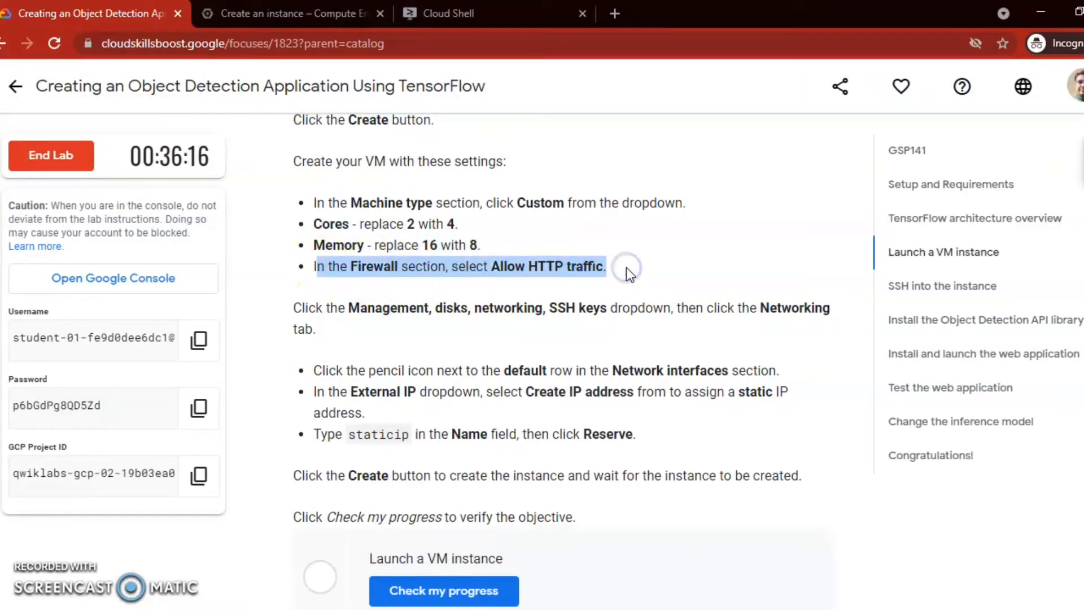
{"action": "left_click", "coordinate": [328, 13]}
{"action": "mouse_move", "coordinate": [521, 359]}
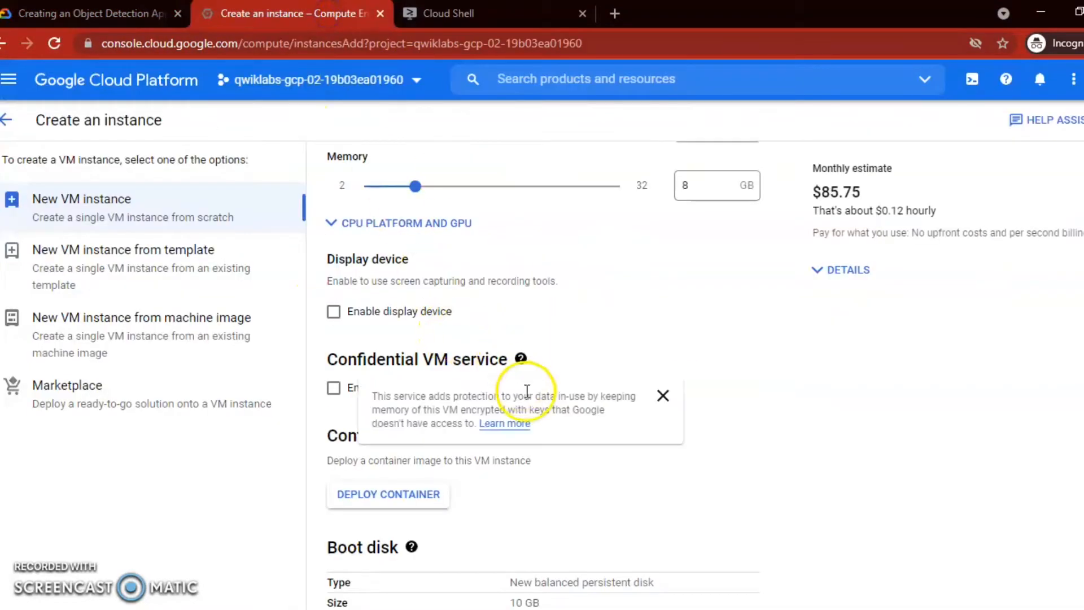
{"action": "scroll", "coordinate": [728, 408], "scroll_direction": "down", "scroll_amount": 6}
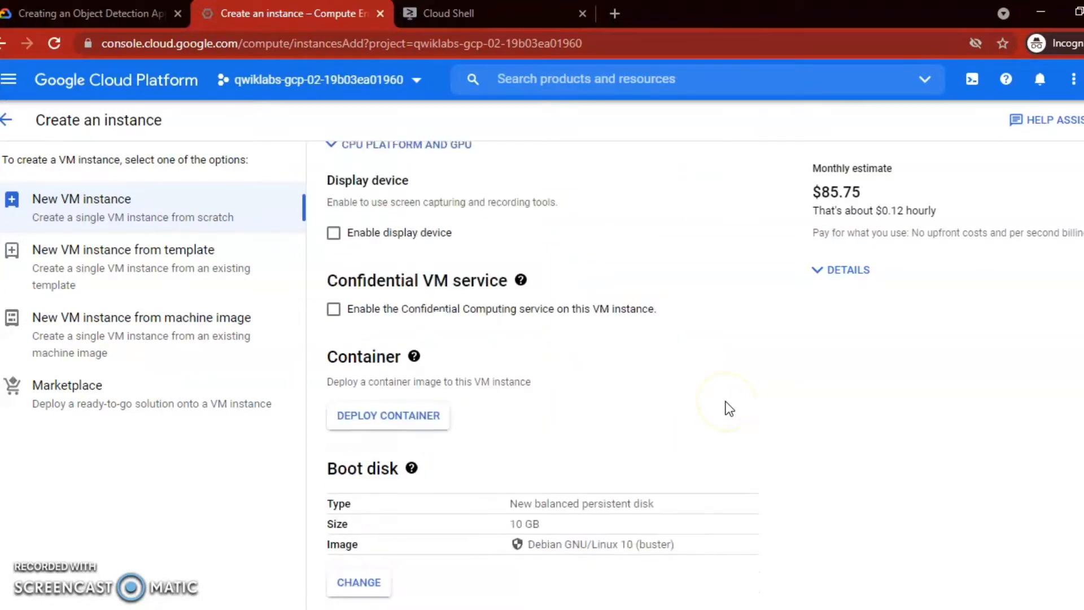
{"action": "scroll", "coordinate": [727, 407], "scroll_direction": "down", "scroll_amount": 4}
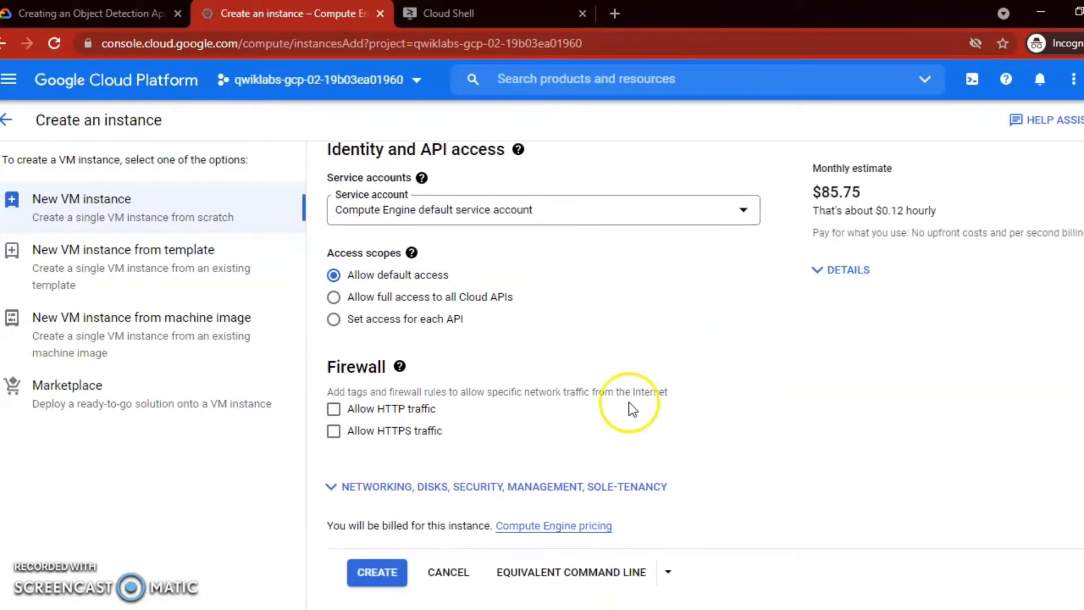
{"action": "left_click", "coordinate": [388, 412]}
- Read the lab's networking instruction and expand the instance's networking, disks, security, management and sole-tenancy options
{"action": "left_click", "coordinate": [93, 12]}
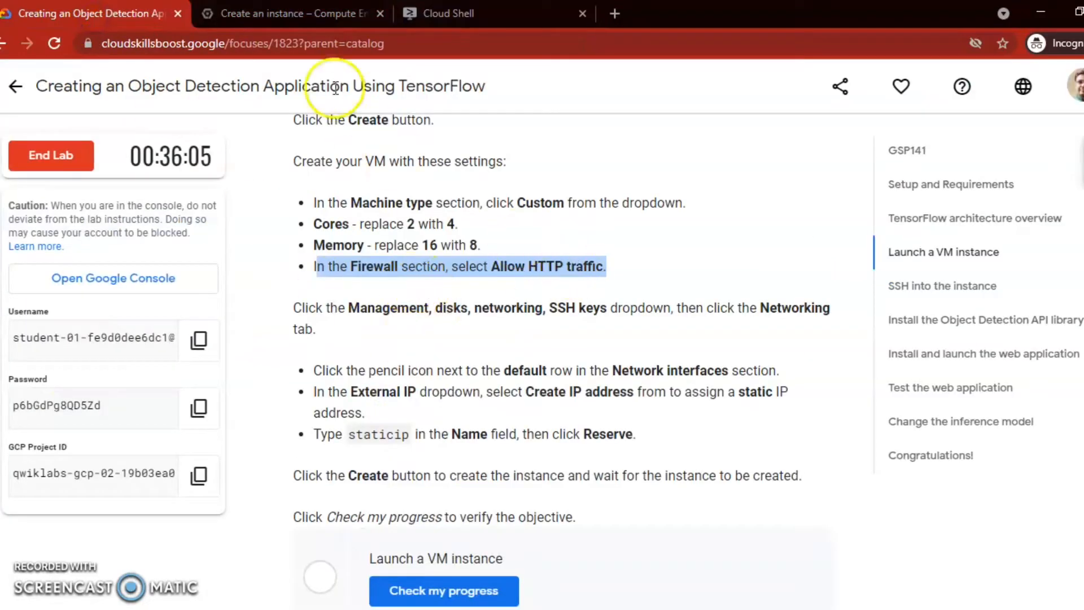
{"action": "left_click", "coordinate": [300, 16]}
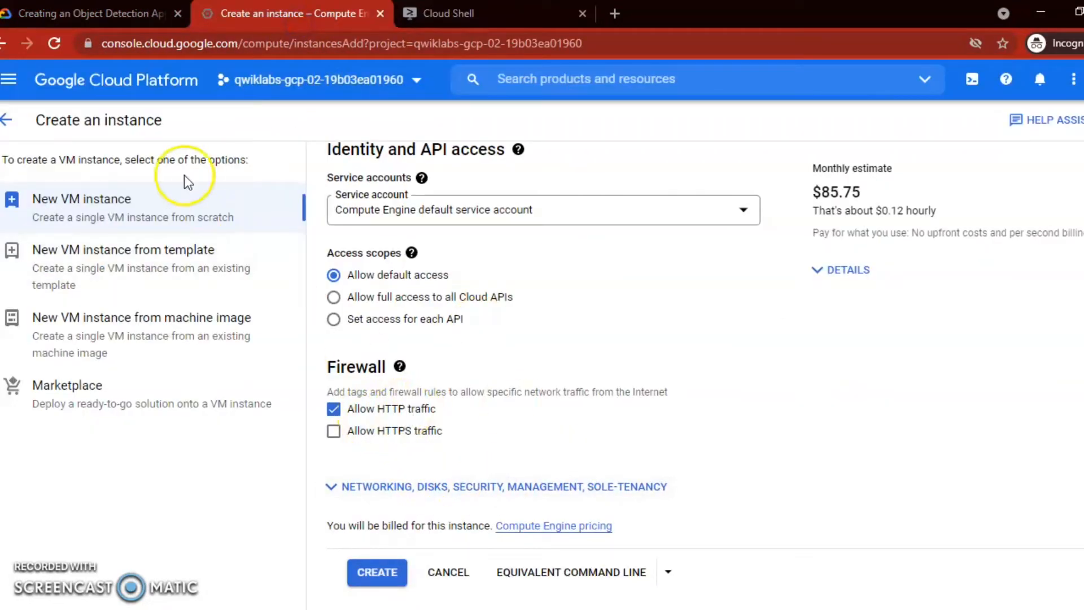
{"action": "left_click", "coordinate": [107, 13]}
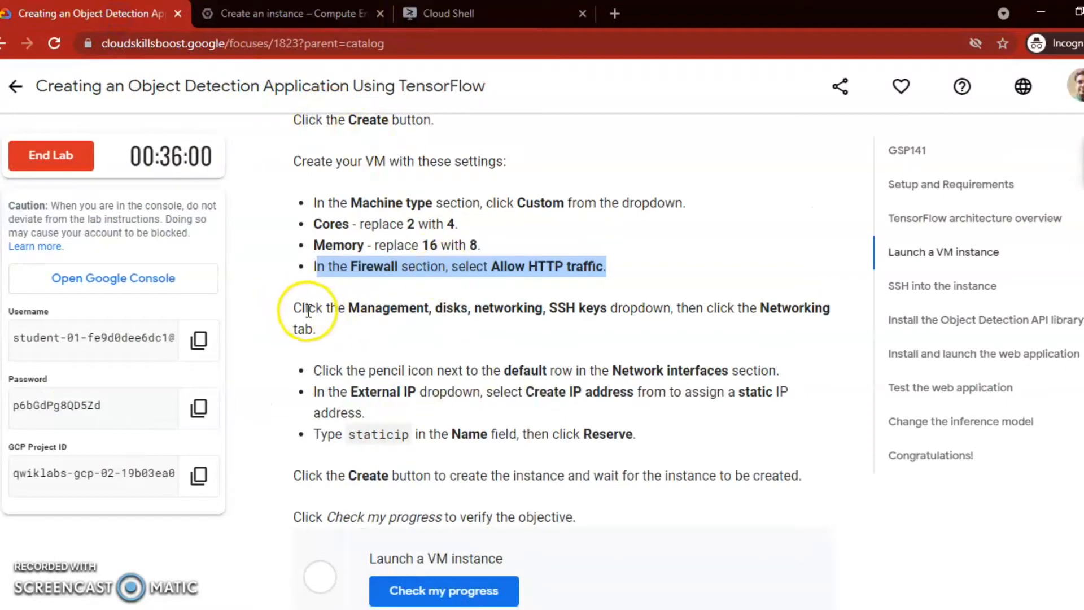
{"action": "left_click_drag", "start_coordinate": [291, 307], "coordinate": [673, 323]}
{"action": "left_click", "coordinate": [288, 13]}
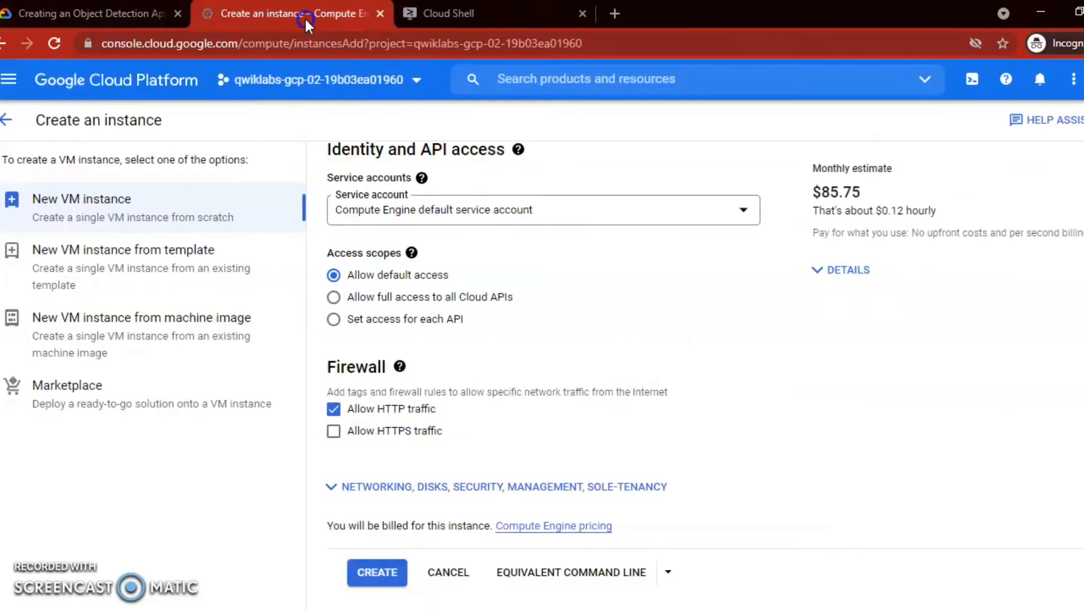
{"action": "left_click", "coordinate": [341, 485]}
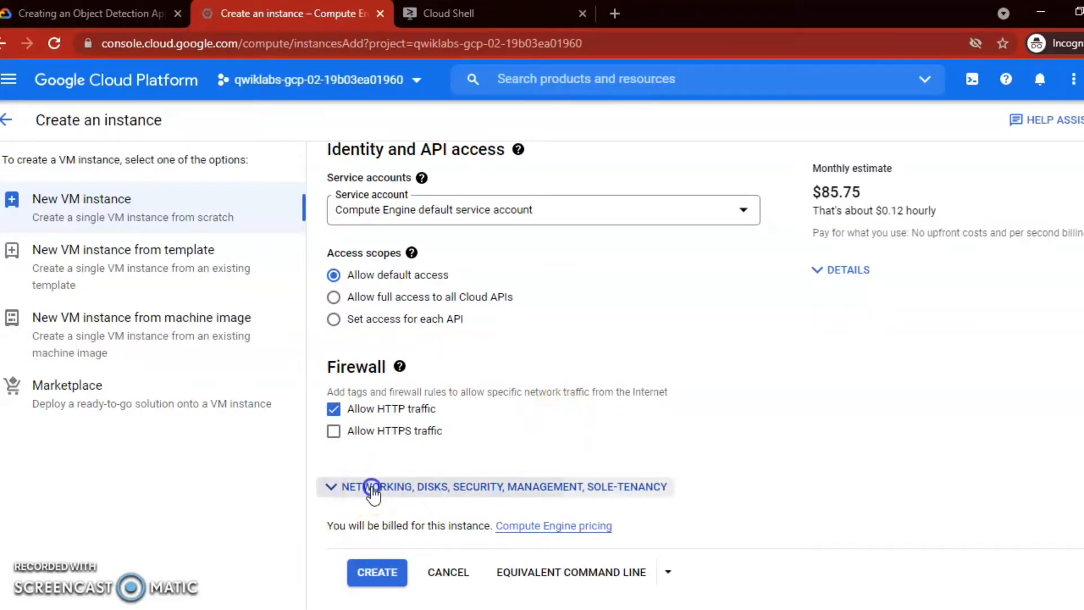
{"action": "scroll", "coordinate": [612, 434], "scroll_direction": "down", "scroll_amount": 1}
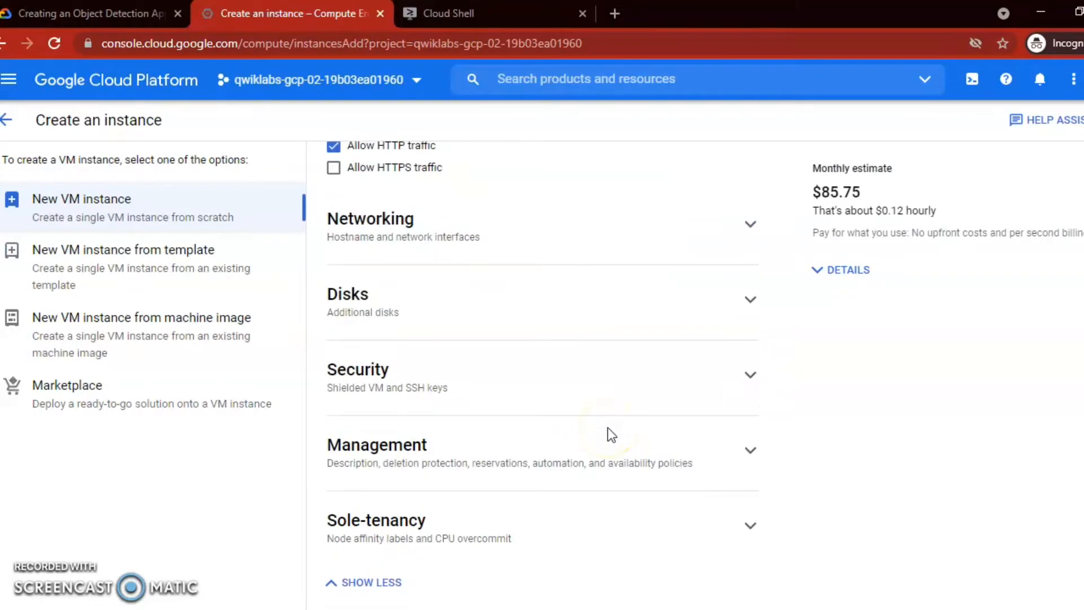
- Confirm the Networking instruction in the lab guide and expand the instance's Networking settings to show the network interfaces
{"action": "left_click", "coordinate": [66, 13]}
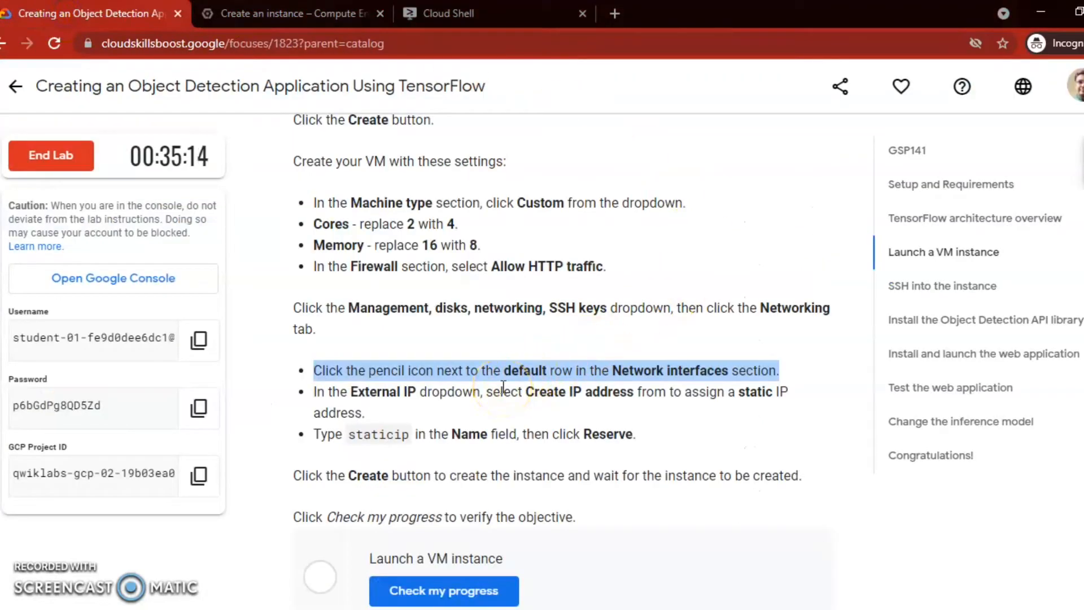
{"action": "left_click_drag", "start_coordinate": [716, 310], "coordinate": [838, 308]}
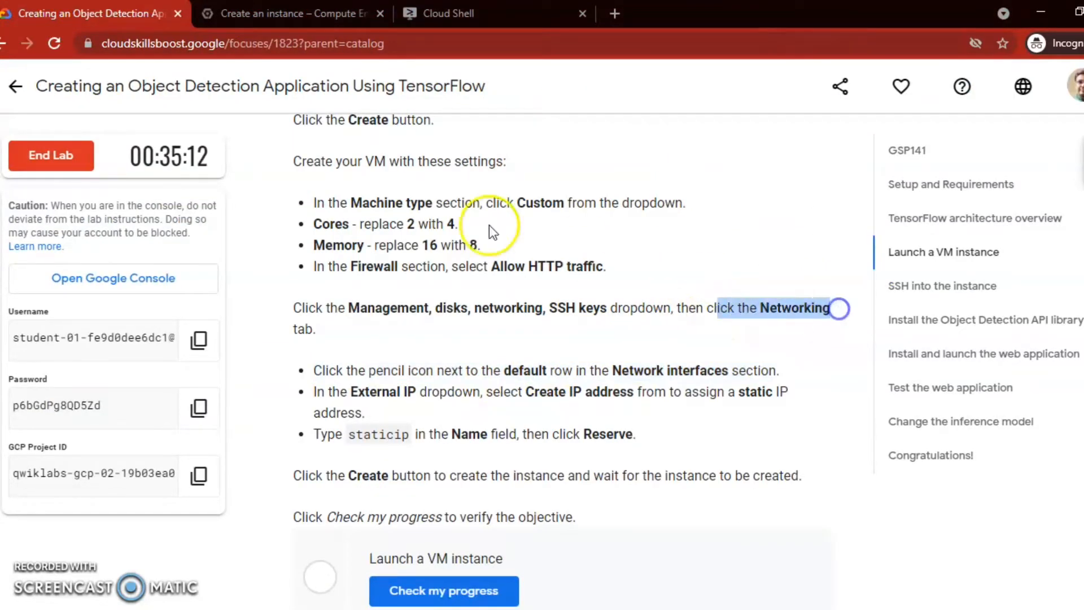
{"action": "left_click", "coordinate": [315, 13]}
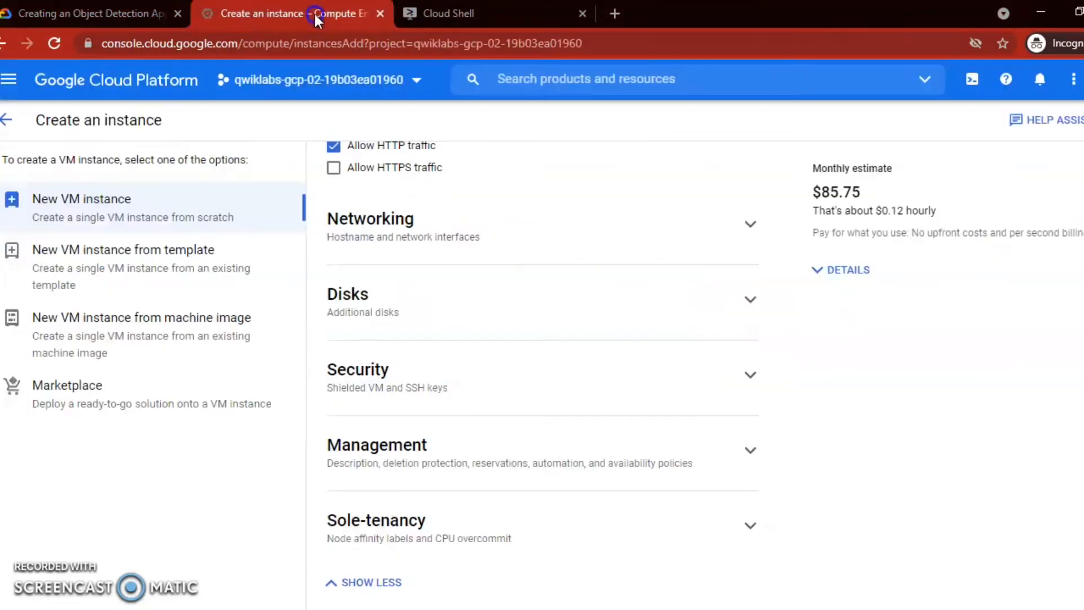
{"action": "left_click", "coordinate": [751, 228]}
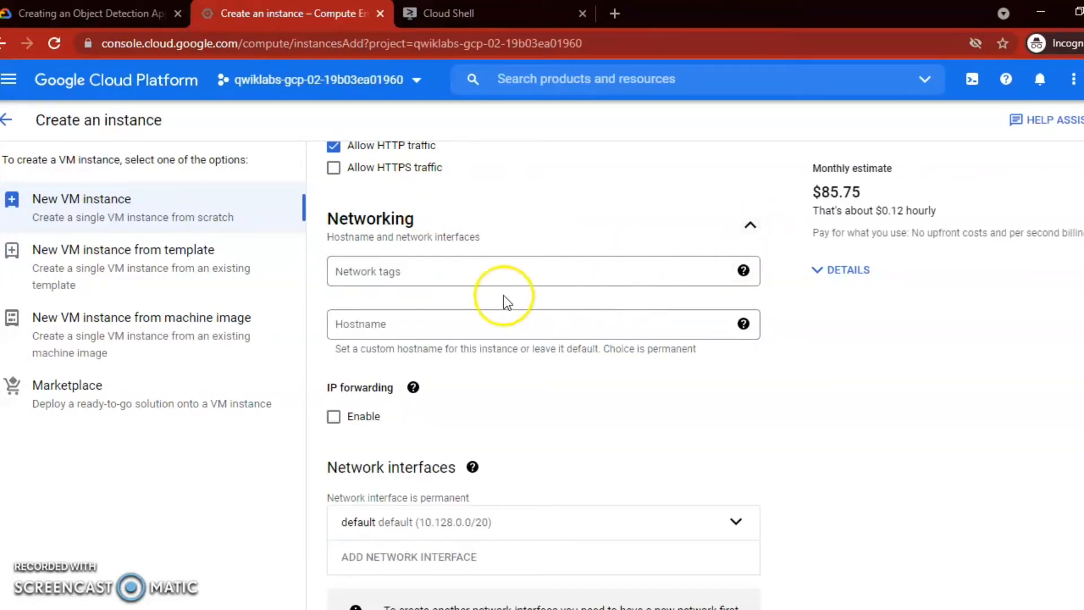
{"action": "scroll", "coordinate": [503, 297], "scroll_direction": "down", "scroll_amount": 3}
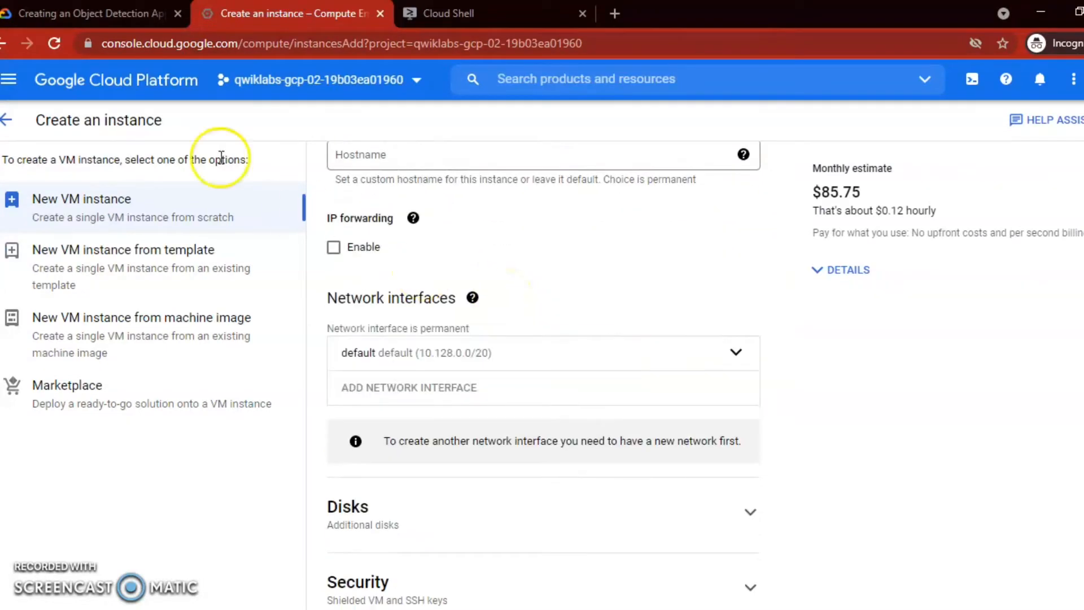
- Read the network interface instruction in the lab guide and open the instance's default network interface for editing
{"action": "left_click", "coordinate": [115, 15]}
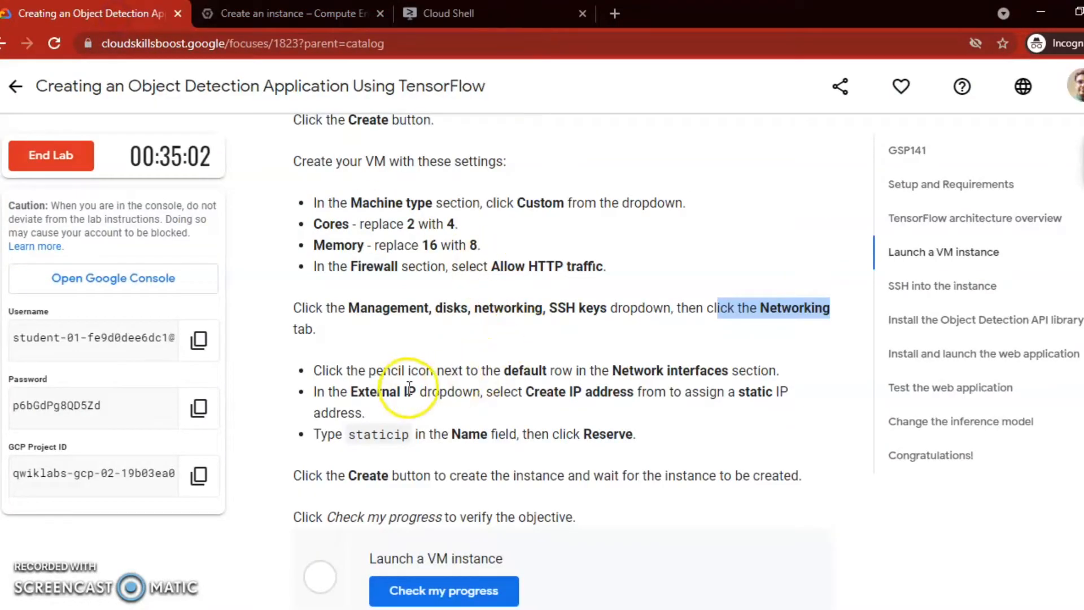
{"action": "left_click_drag", "start_coordinate": [314, 371], "coordinate": [778, 364]}
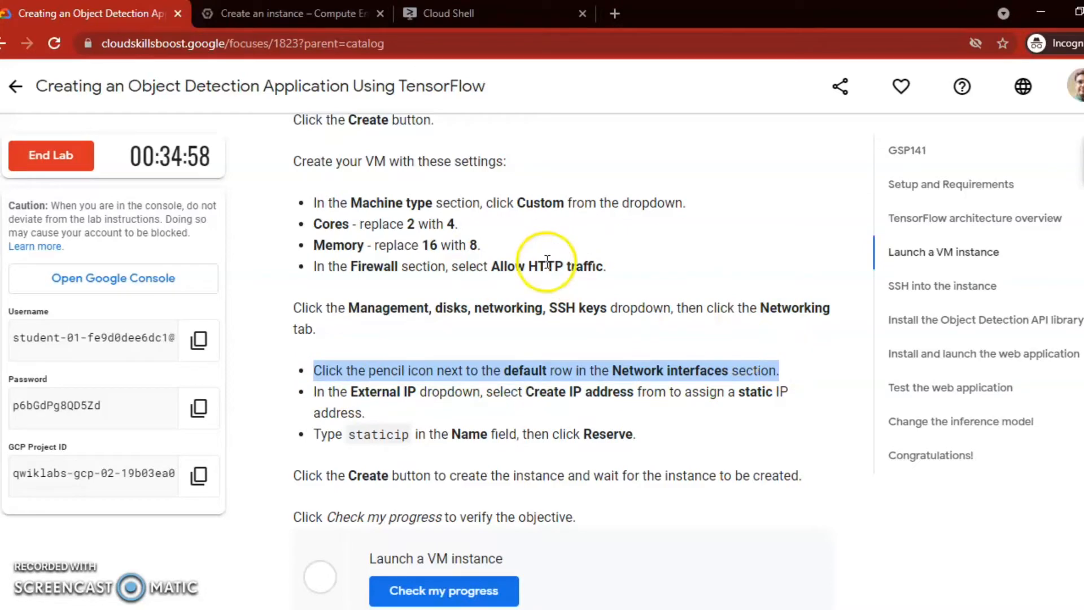
{"action": "left_click", "coordinate": [313, 13]}
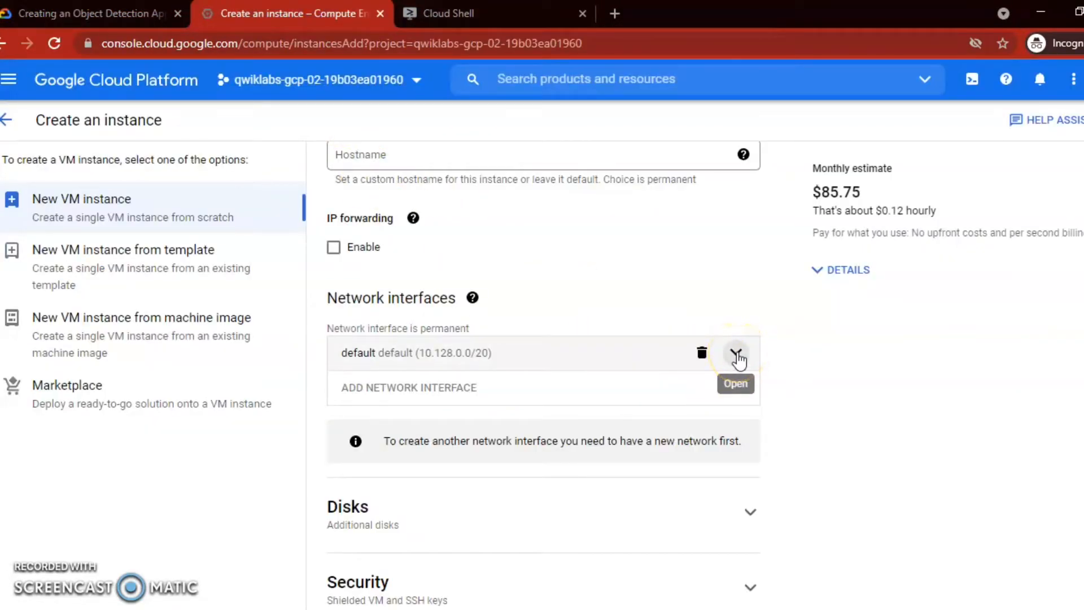
{"action": "left_click", "coordinate": [736, 354]}
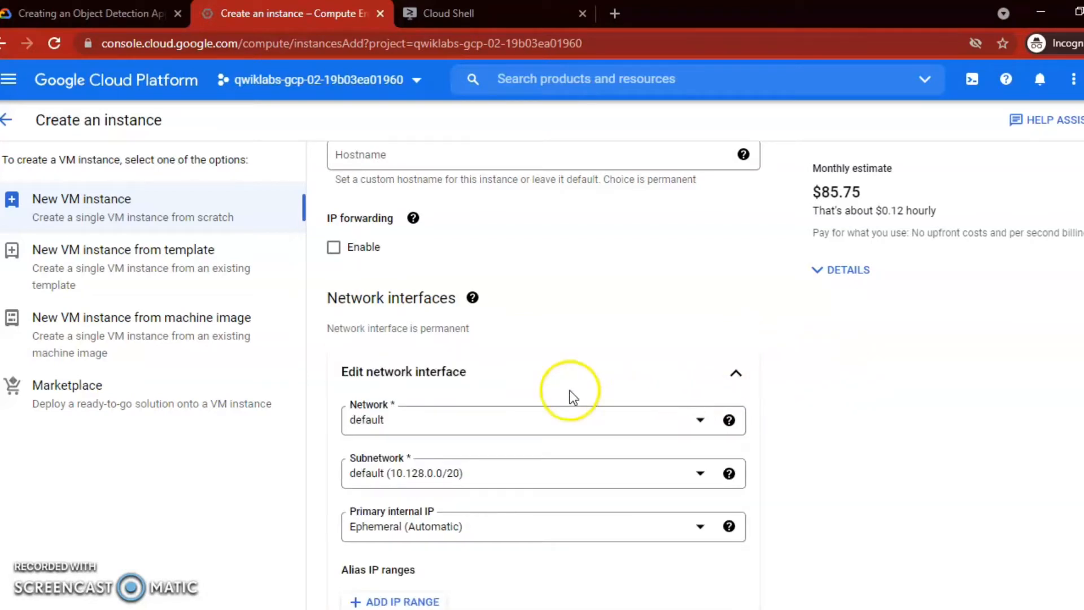
{"action": "scroll", "coordinate": [548, 364], "scroll_direction": "down", "scroll_amount": 1}
- Read the External IP instruction in the lab guide and start creating a new IP address for the interface's external IP
{"action": "left_click", "coordinate": [126, 15]}
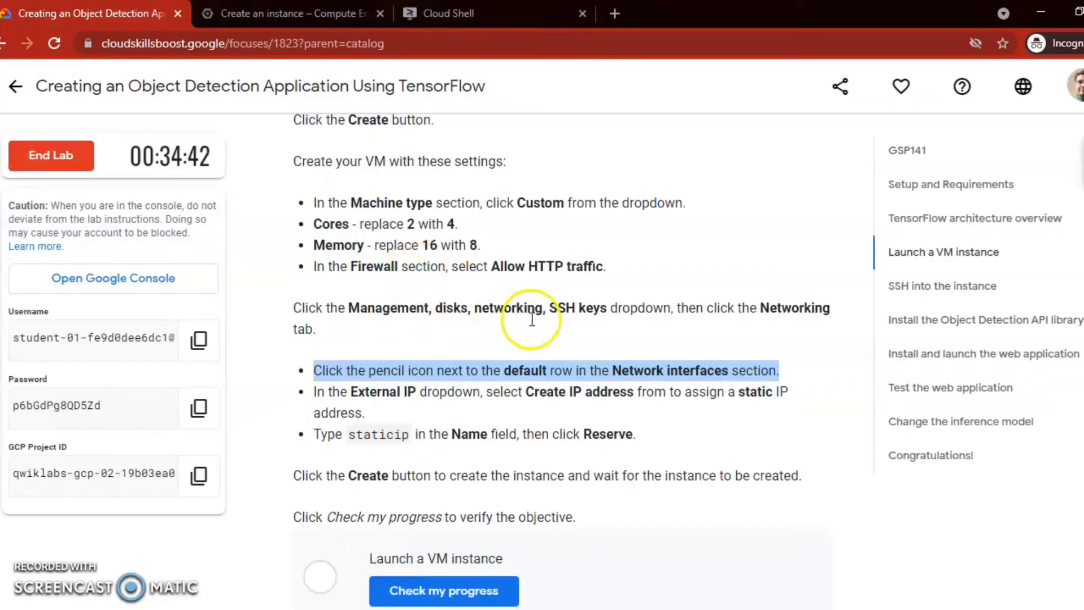
{"action": "left_click", "coordinate": [344, 397]}
{"action": "left_click_drag", "start_coordinate": [344, 397], "coordinate": [604, 392]}
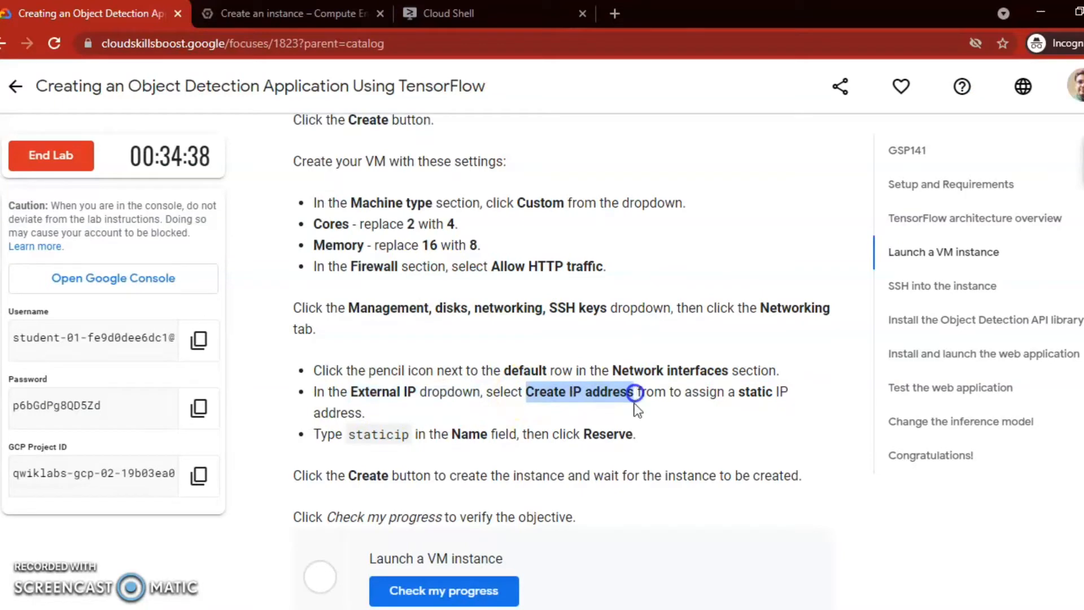
{"action": "left_click", "coordinate": [733, 394]}
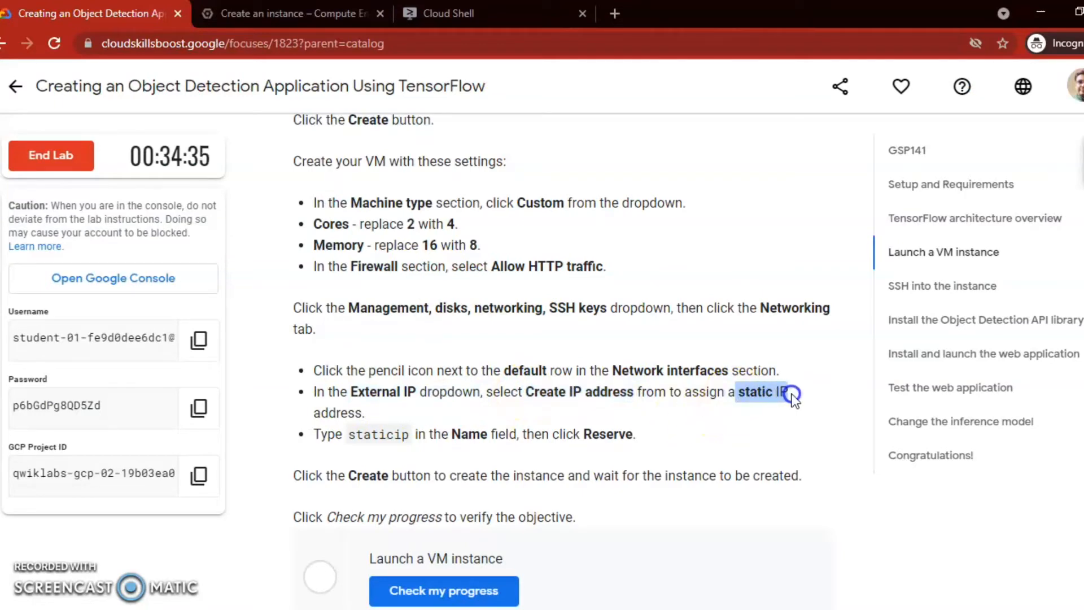
{"action": "left_click", "coordinate": [339, 13]}
{"action": "left_click", "coordinate": [562, 395]}
{"action": "left_click", "coordinate": [419, 521]}
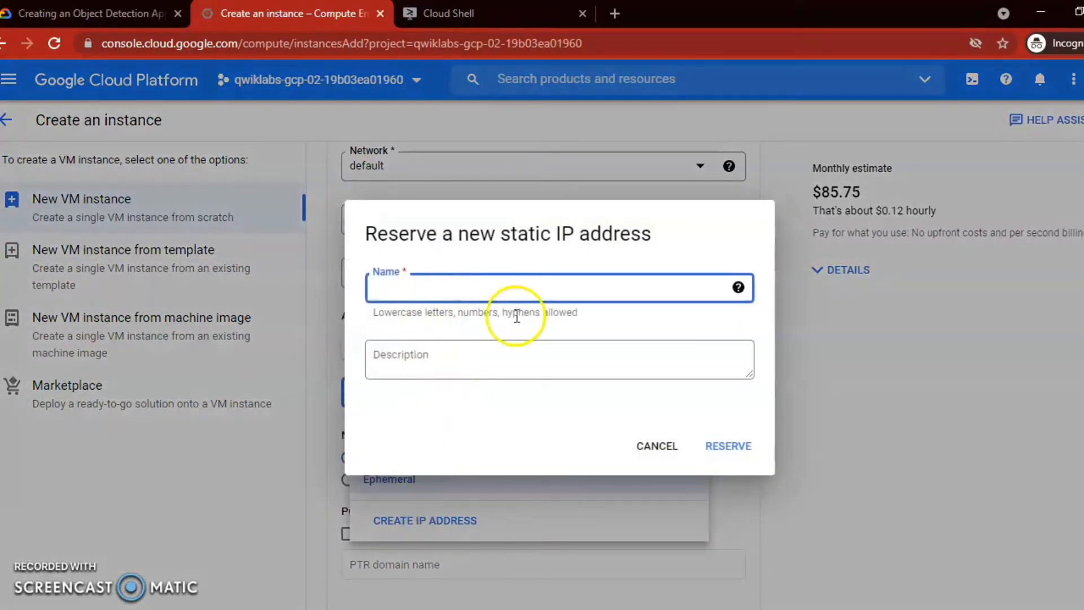
- Check the required address name in the lab guide and reserve the static IP address as staticip
{"action": "left_click", "coordinate": [65, 12]}
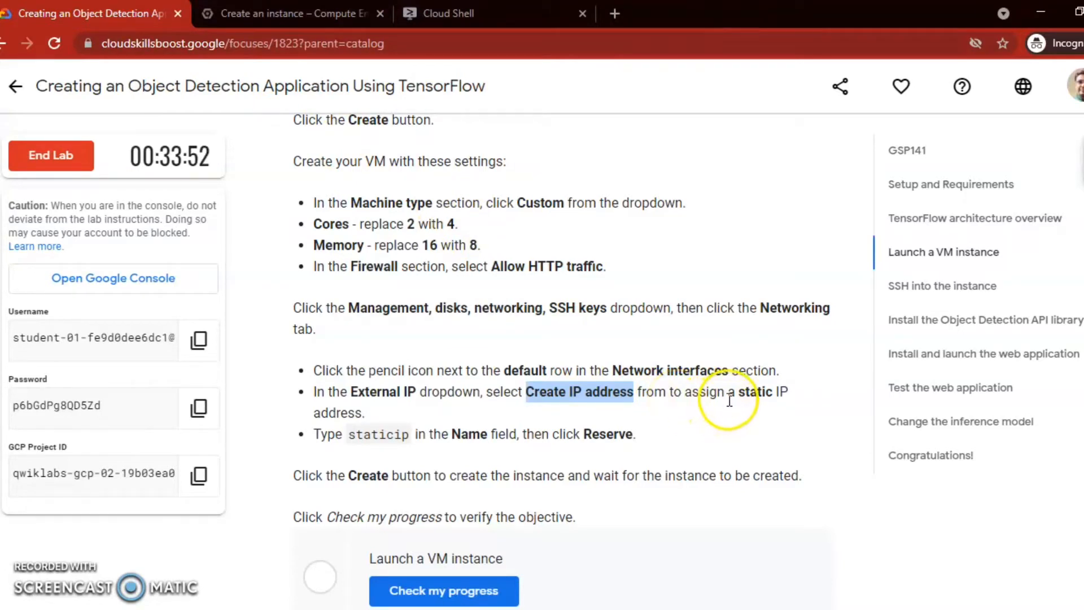
{"action": "left_click_drag", "start_coordinate": [634, 392], "coordinate": [786, 404]}
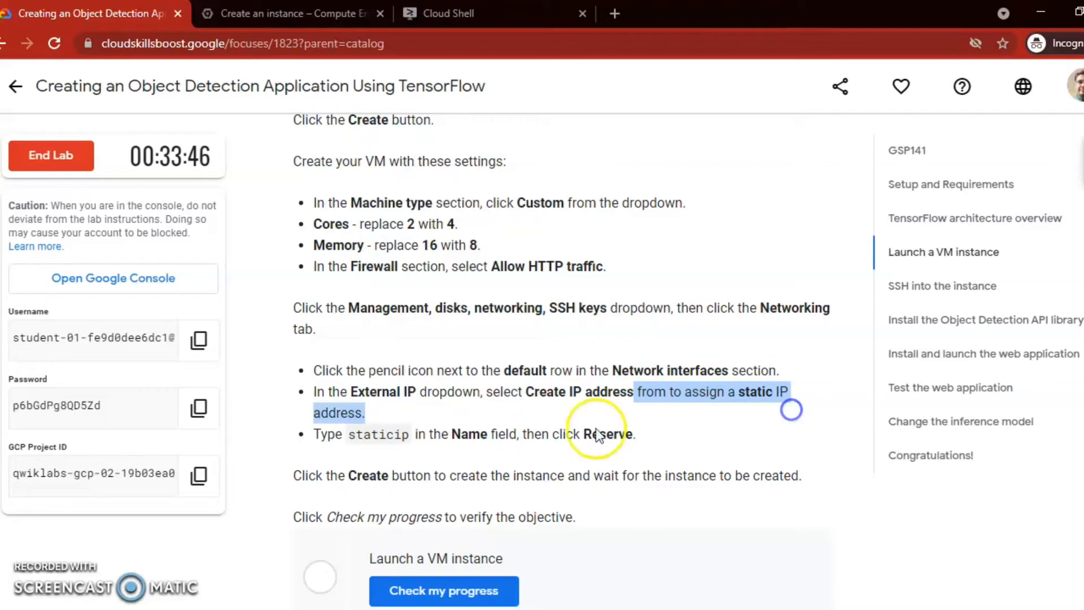
{"action": "left_click", "coordinate": [351, 434]}
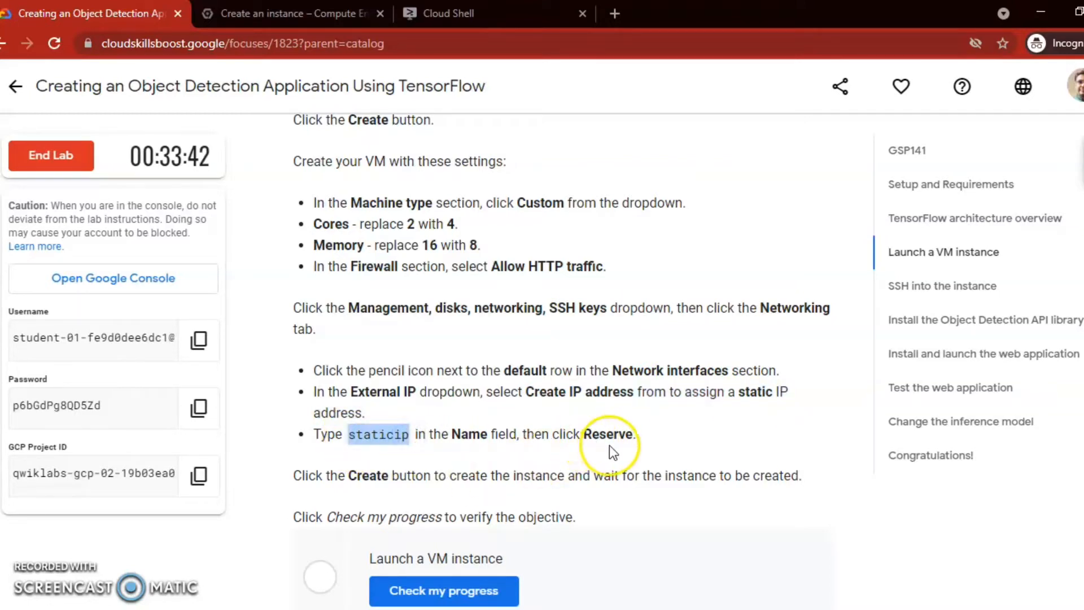
{"action": "left_click", "coordinate": [313, 14]}
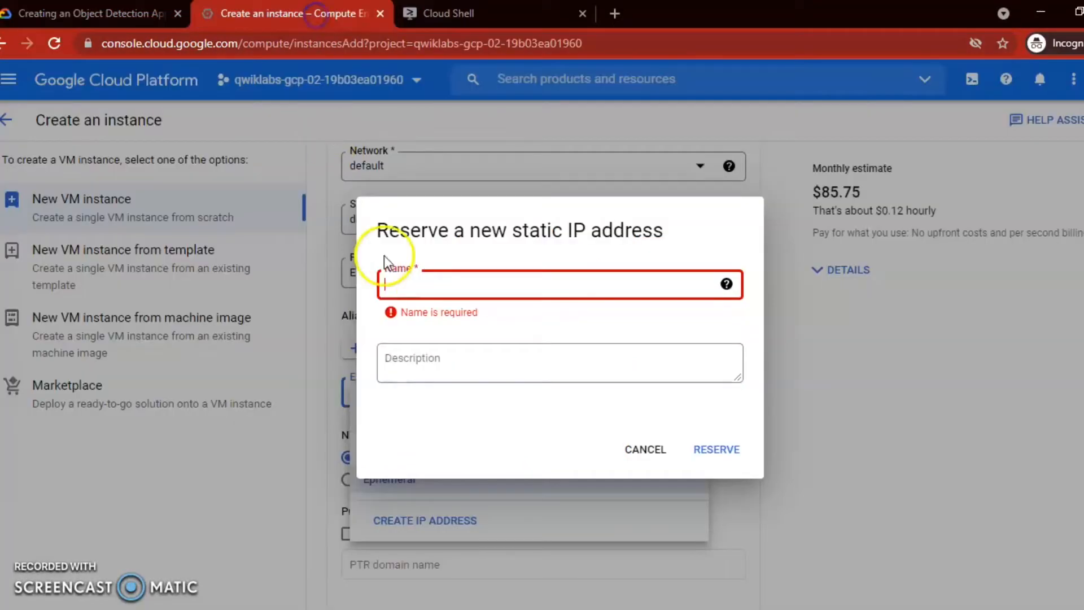
{"action": "type", "text": "staticip"}
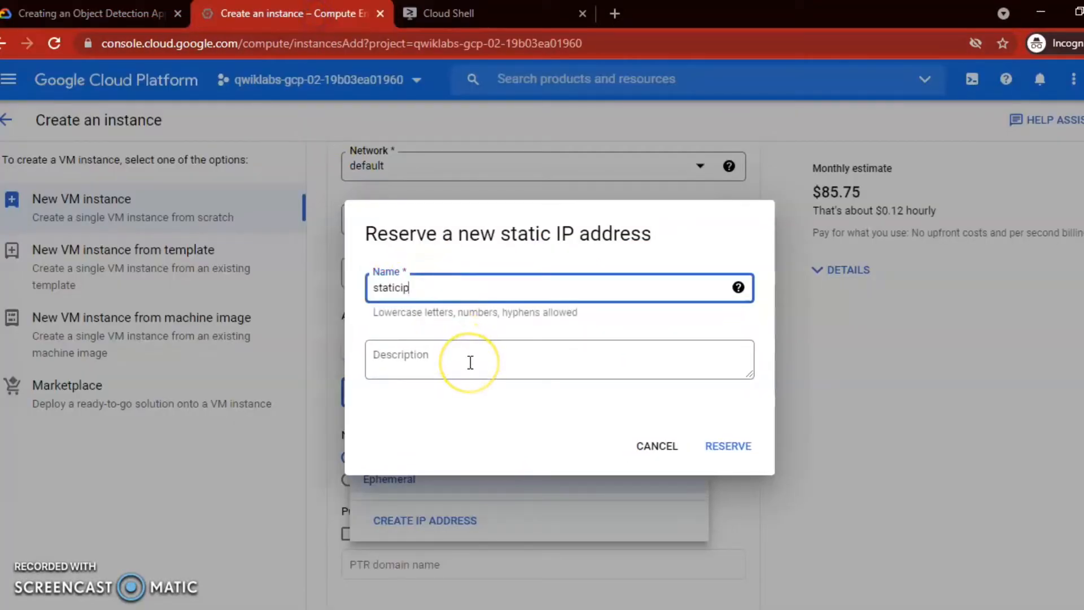
{"action": "left_click", "coordinate": [715, 449]}
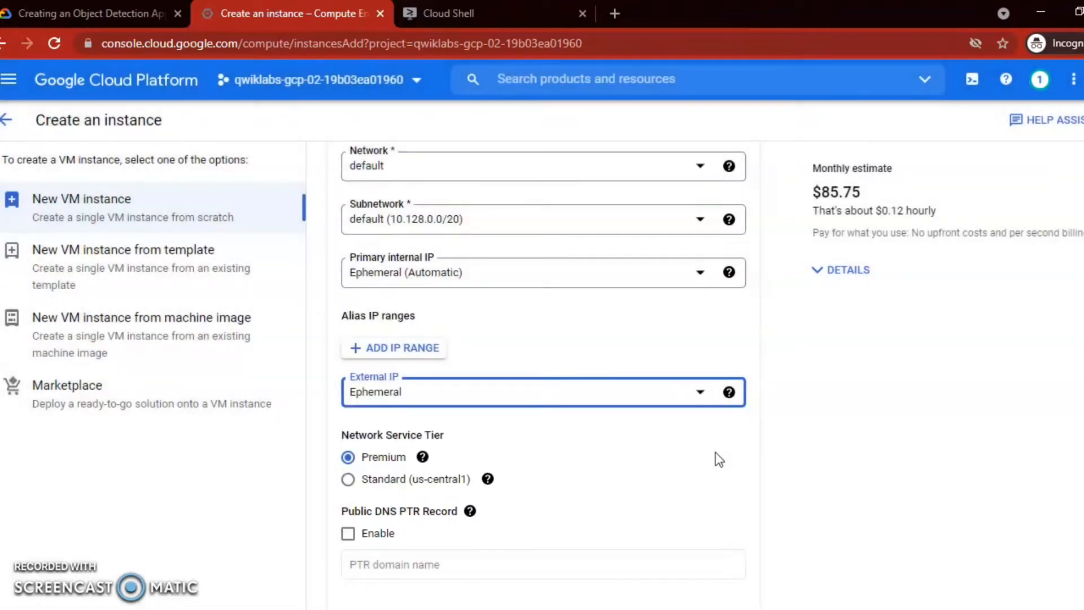
- Read the lab guide's instruction on creating the instance and create the configured VM instance
{"action": "left_click", "coordinate": [83, 22]}
{"action": "scroll", "coordinate": [624, 406], "scroll_direction": "down", "scroll_amount": 5}
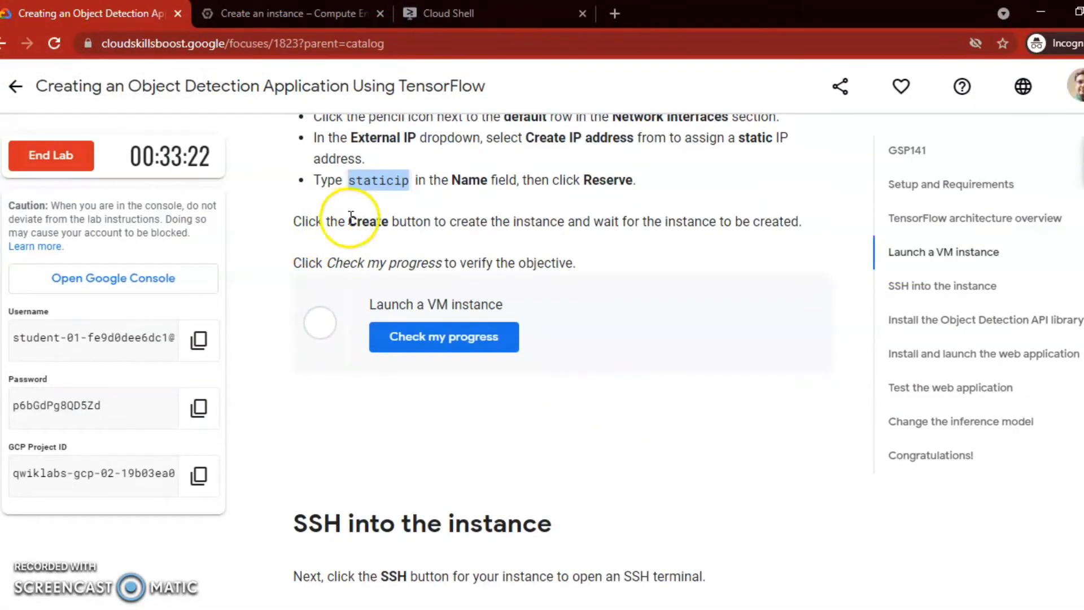
{"action": "left_click_drag", "start_coordinate": [350, 217], "coordinate": [566, 237]}
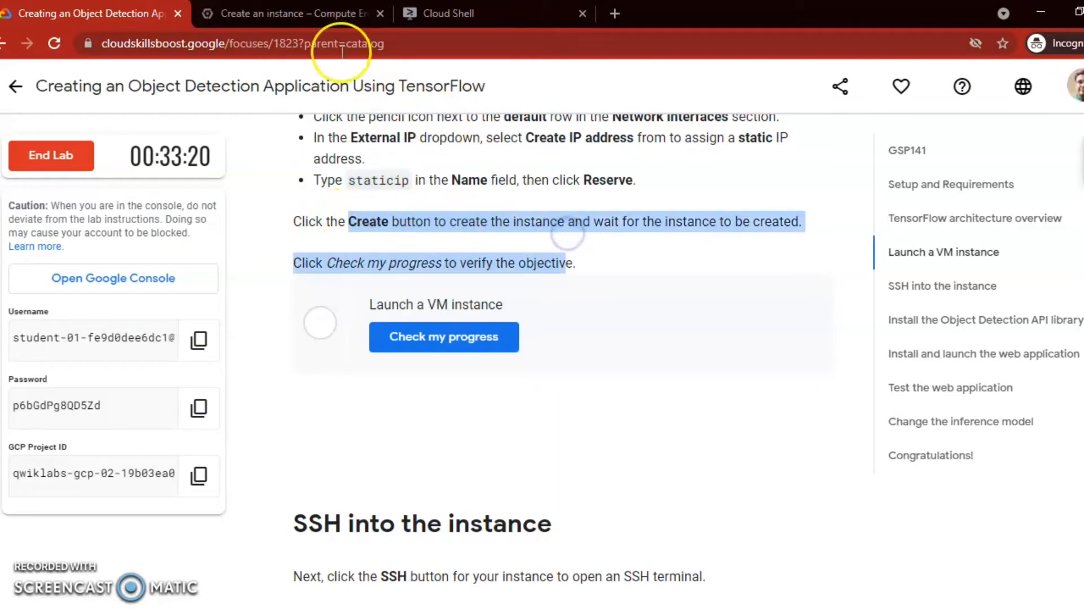
{"action": "left_click", "coordinate": [293, 14]}
{"action": "scroll", "coordinate": [762, 472], "scroll_direction": "down", "scroll_amount": 8}
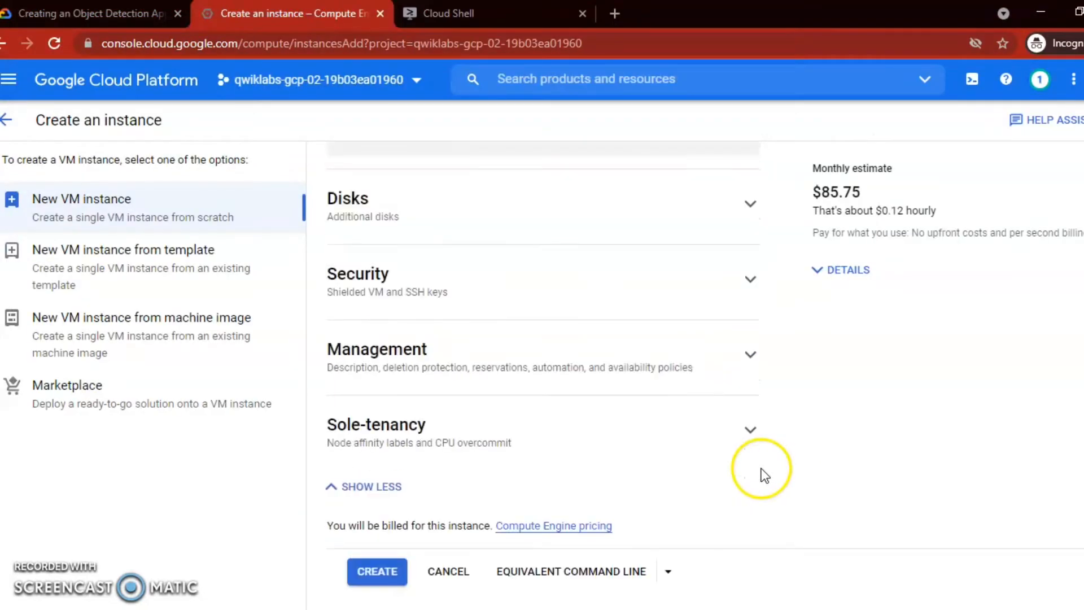
{"action": "left_click", "coordinate": [377, 571]}
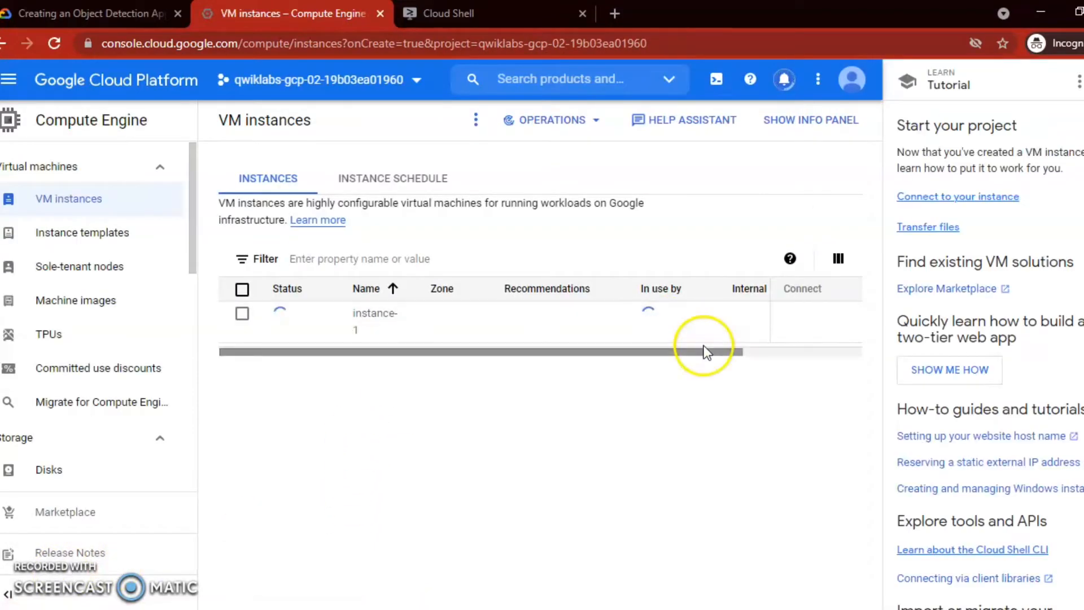
- Close the Learn tutorial pane and check the lab progress for the Launch a VM instance objective
{"action": "left_click", "coordinate": [1082, 81]}
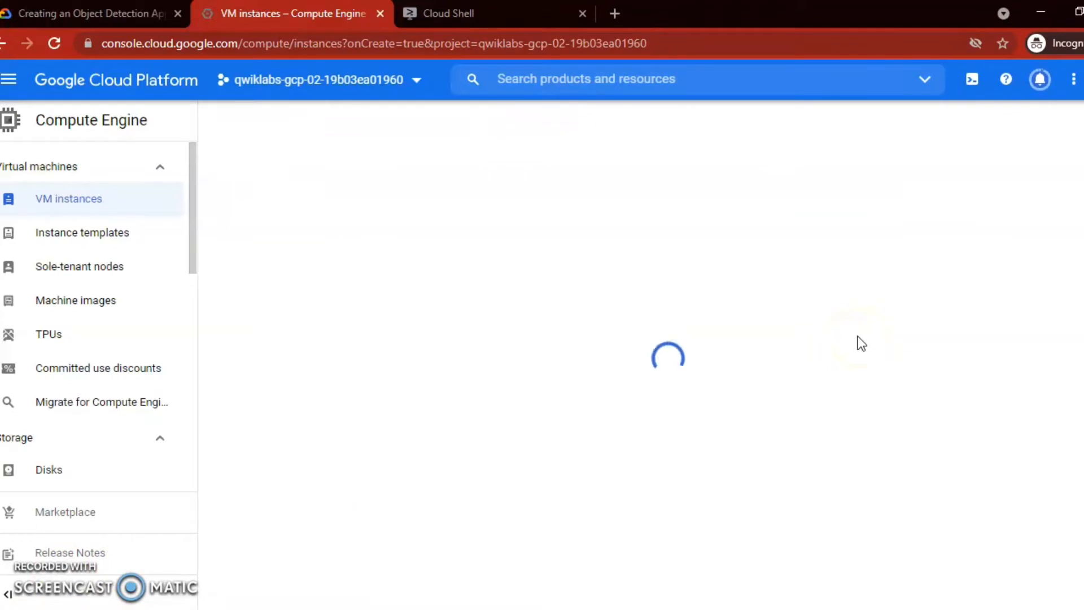
{"action": "left_click", "coordinate": [78, 17]}
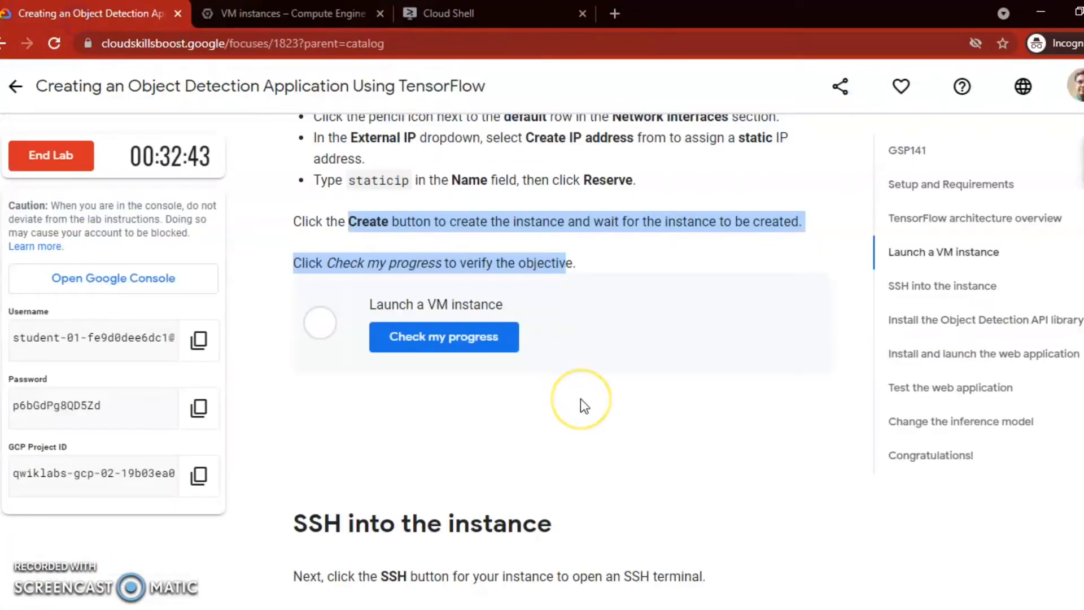
{"action": "left_click", "coordinate": [443, 337]}
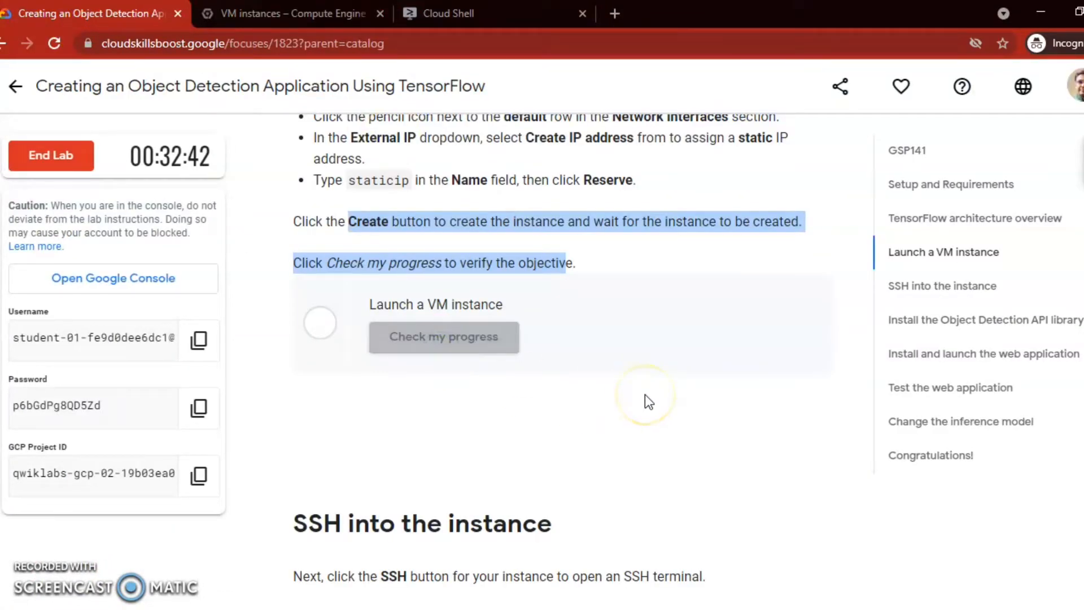
- Read the lab guide's SSH into the instance section and connect to instance-1 in an SSH terminal window
{"action": "scroll", "coordinate": [499, 407], "scroll_direction": "down", "scroll_amount": 5}
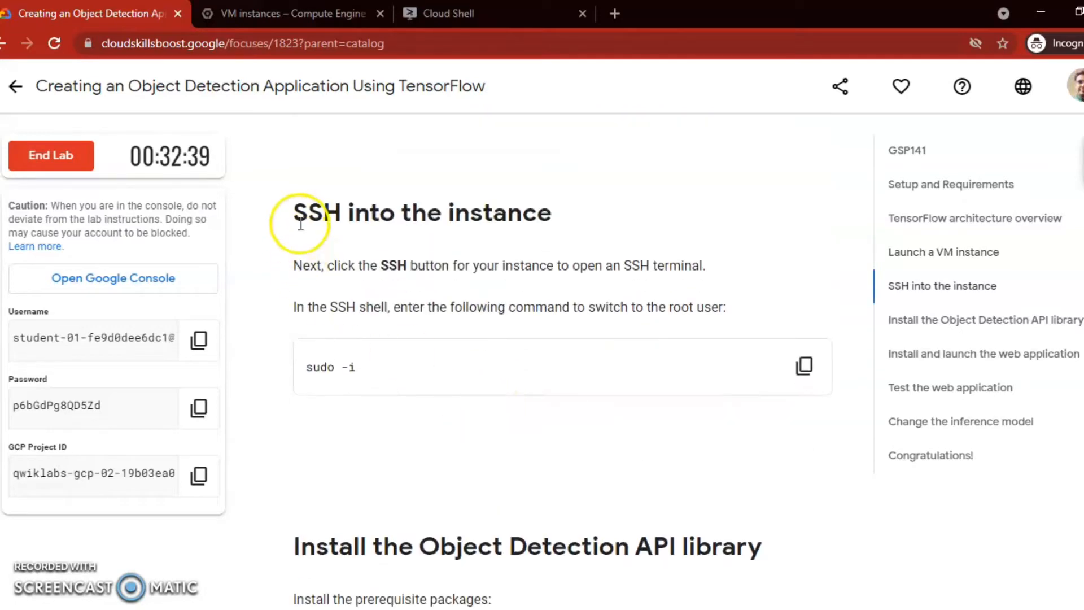
{"action": "left_click_drag", "start_coordinate": [301, 225], "coordinate": [593, 211]}
{"action": "scroll", "coordinate": [367, 197], "scroll_direction": "down", "scroll_amount": 2}
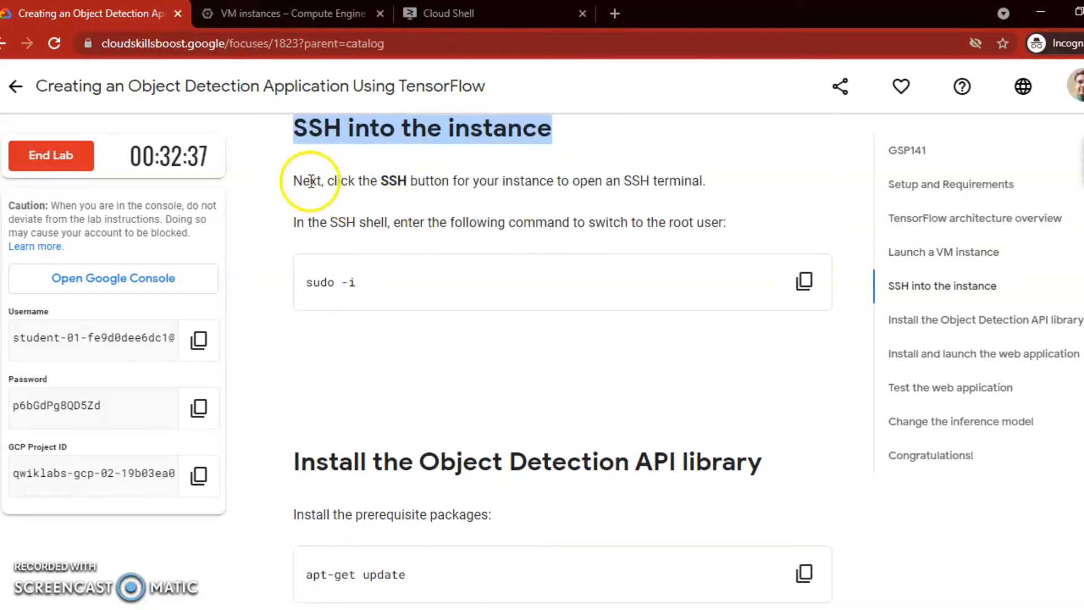
{"action": "left_click_drag", "start_coordinate": [293, 181], "coordinate": [733, 220]}
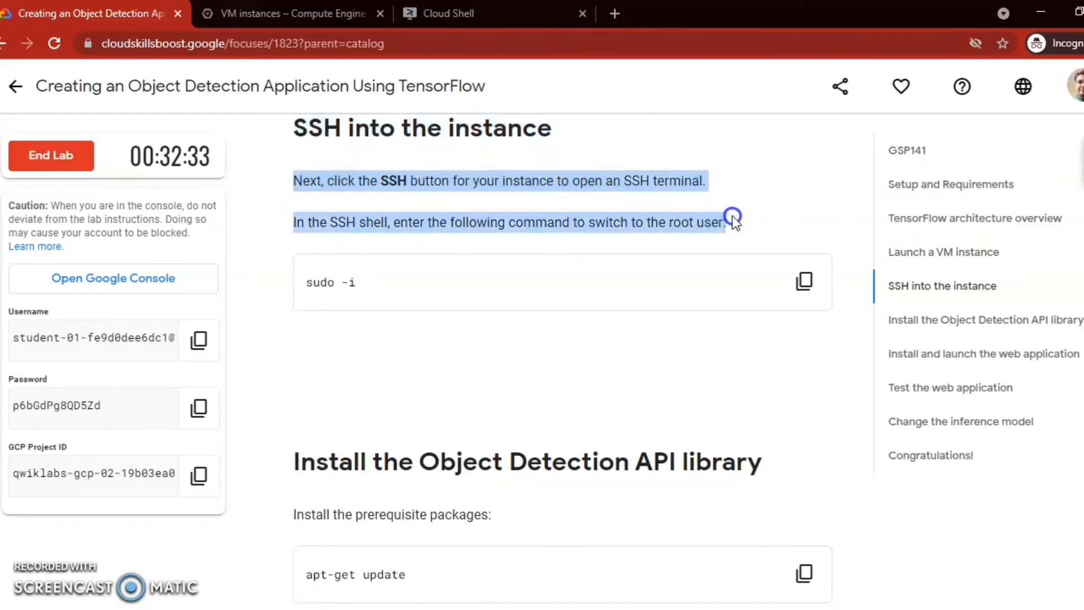
{"action": "left_click", "coordinate": [316, 13]}
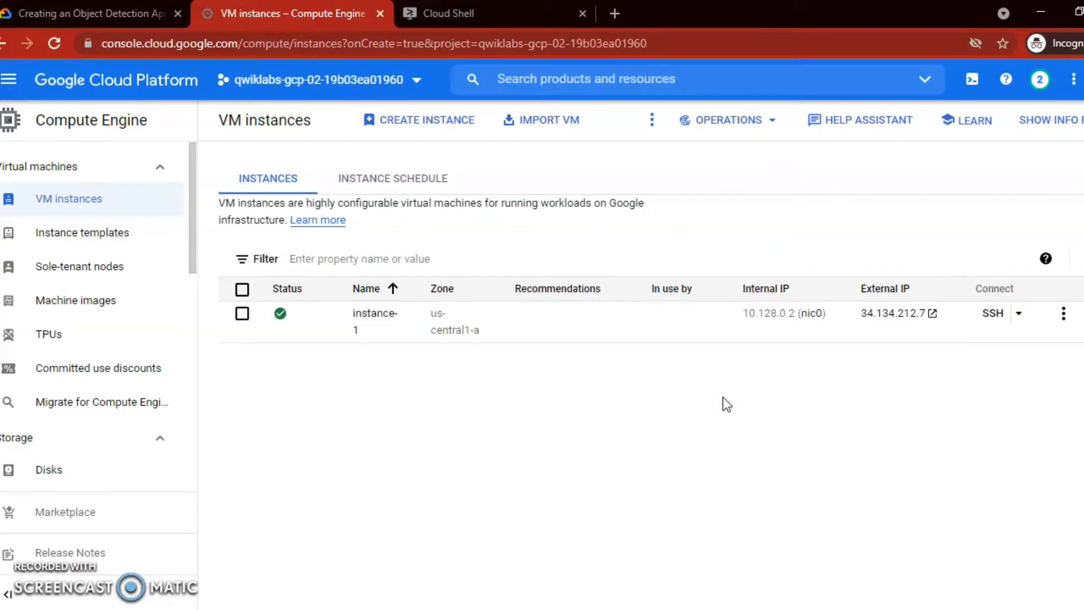
{"action": "left_click", "coordinate": [992, 316]}
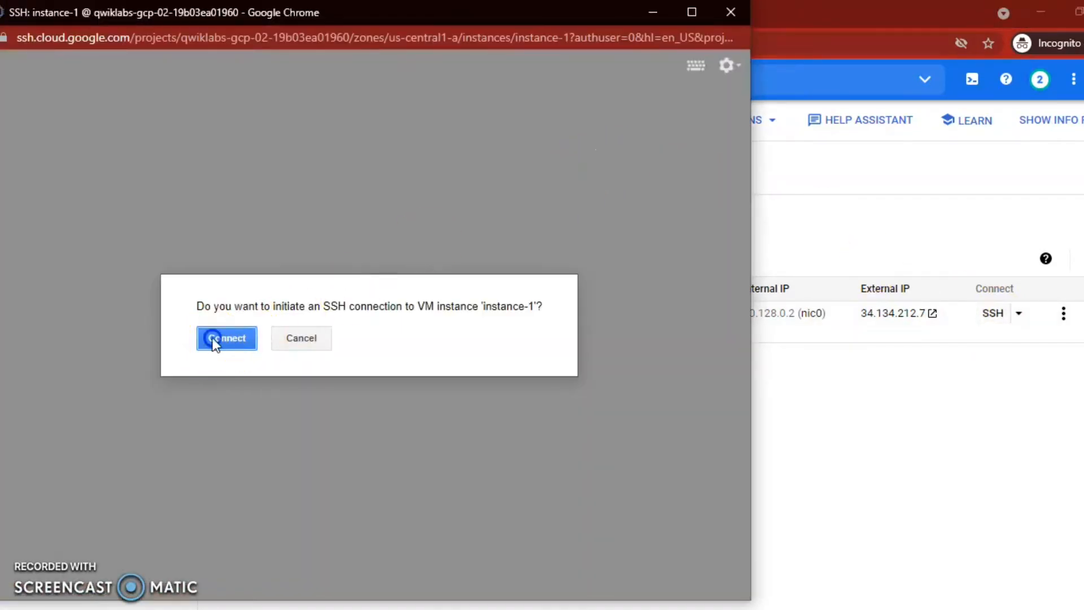
{"action": "left_click", "coordinate": [214, 338]}
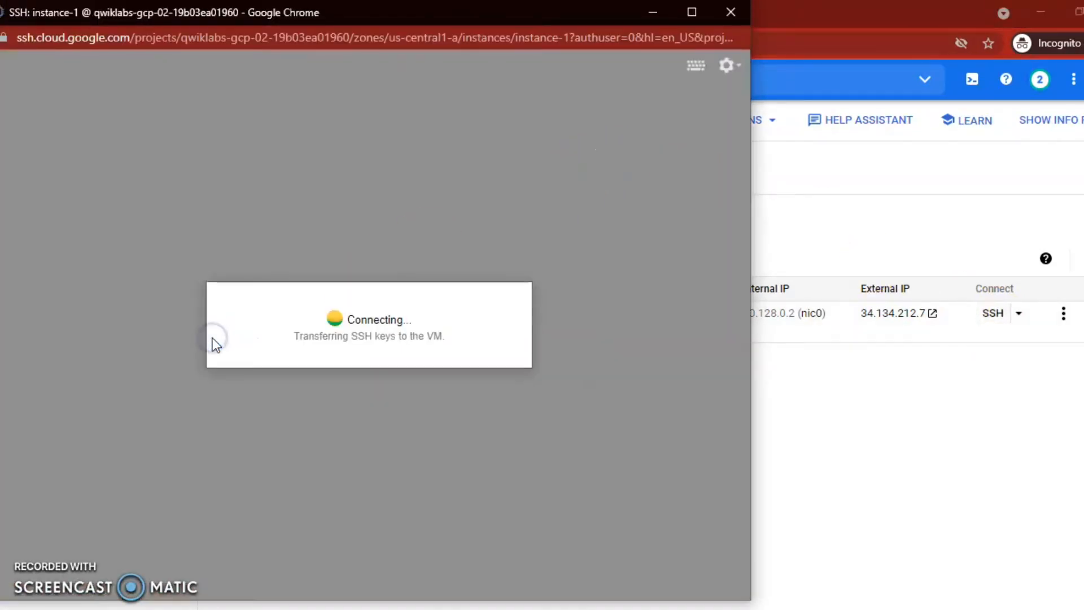
{"action": "left_click_drag", "start_coordinate": [456, 13], "coordinate": [624, 16]}
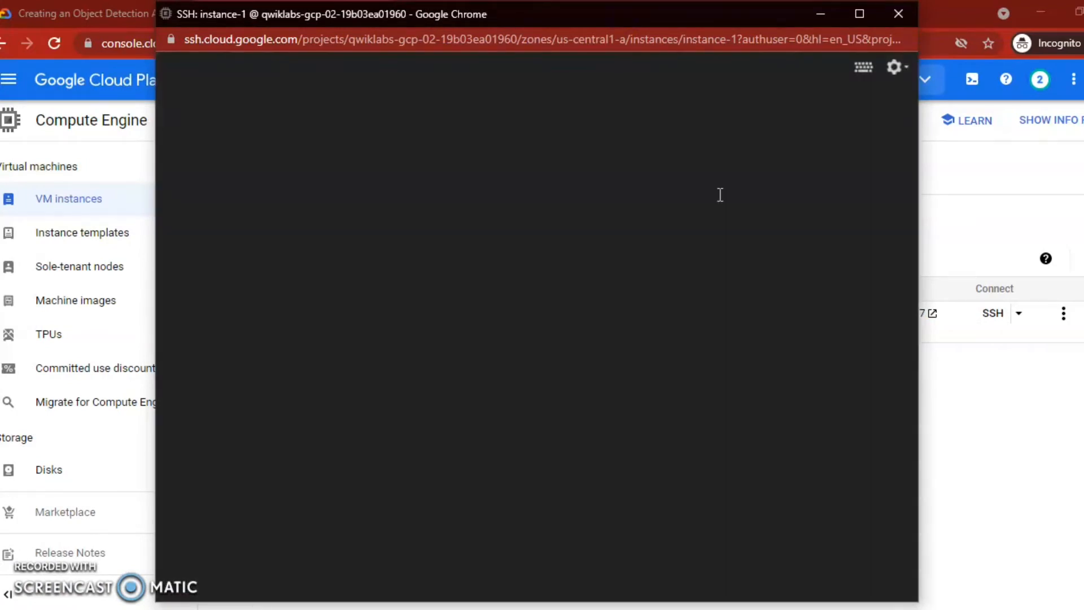
- Copy the sudo -i command from the lab guide and run it in the SSH terminal to switch to the root user
{"action": "key", "text": "alt+Tab"}
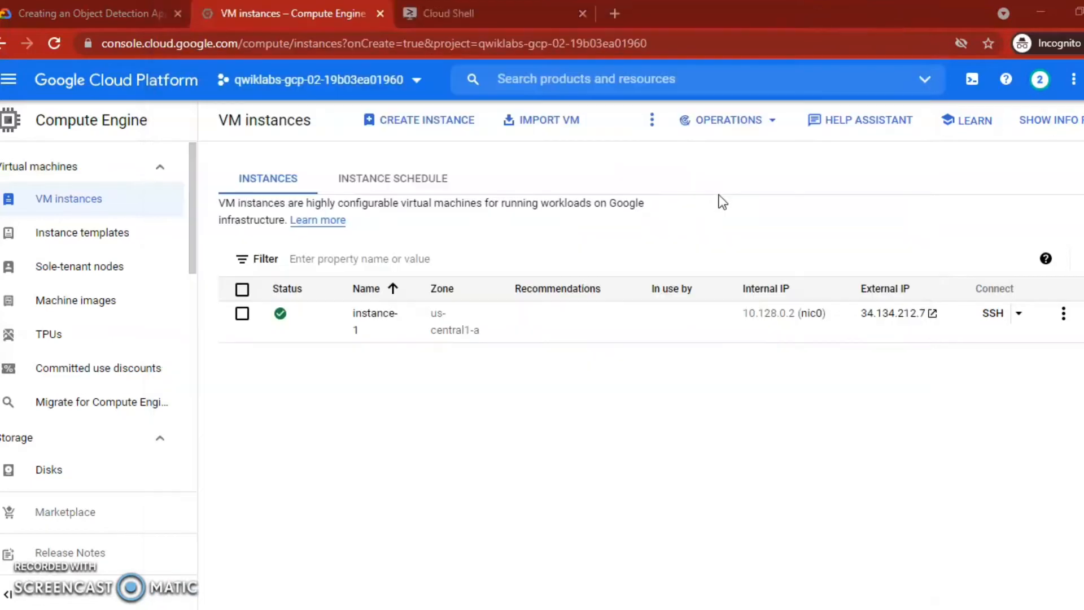
{"action": "left_click", "coordinate": [133, 21]}
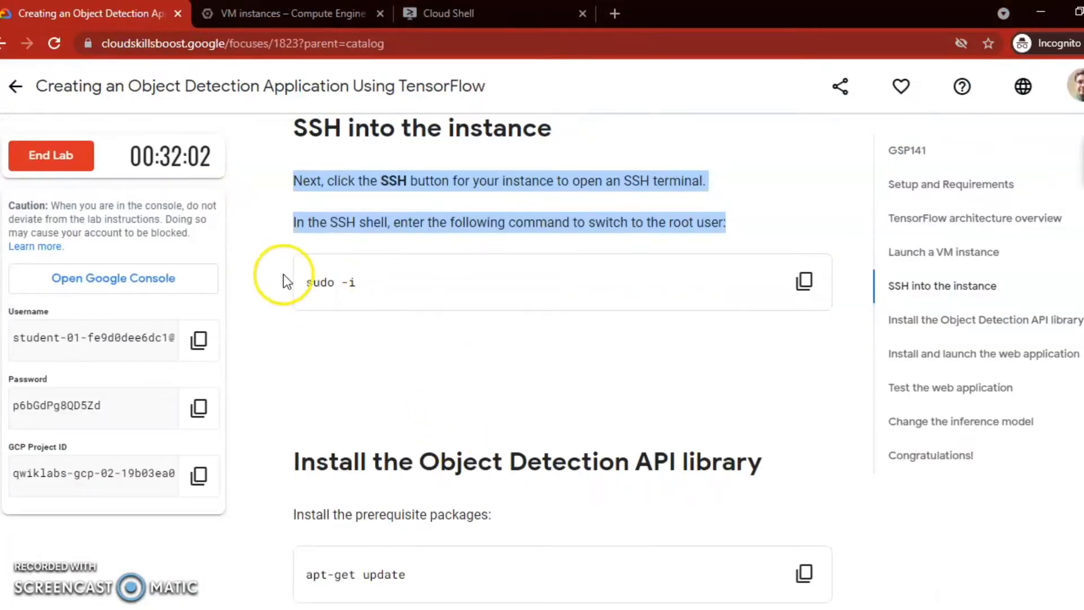
{"action": "left_click", "coordinate": [804, 281]}
{"action": "left_click", "coordinate": [344, 14]}
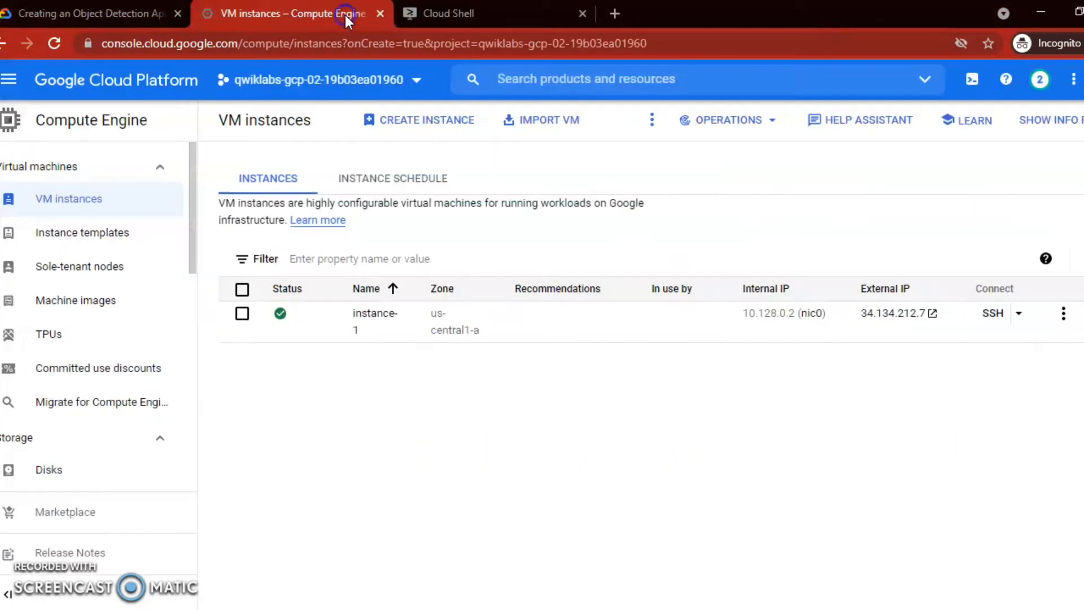
{"action": "left_click", "coordinate": [107, 23]}
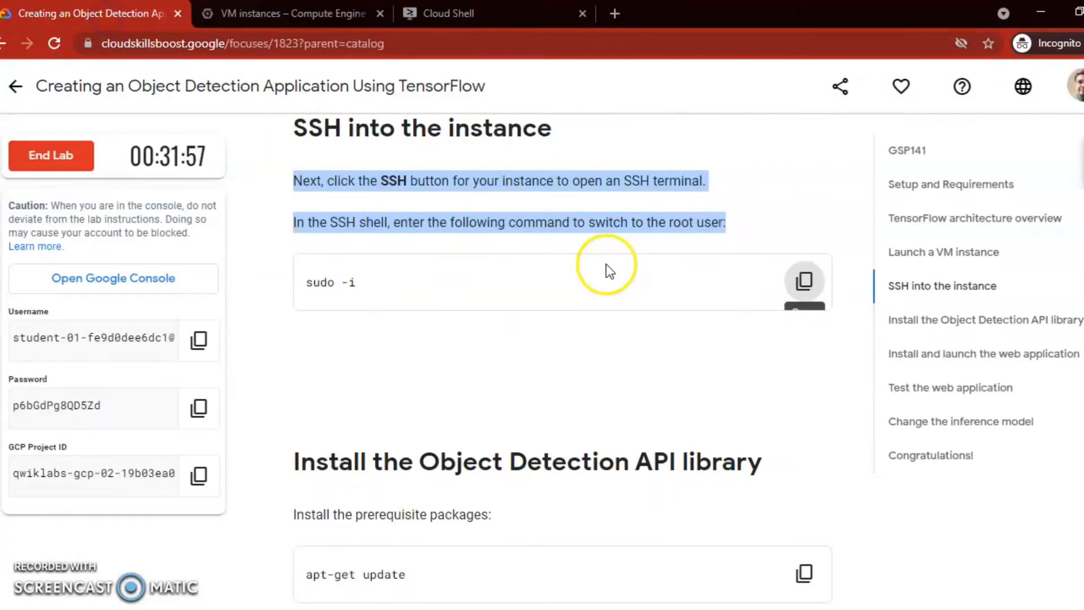
{"action": "key", "text": "alt+Tab"}
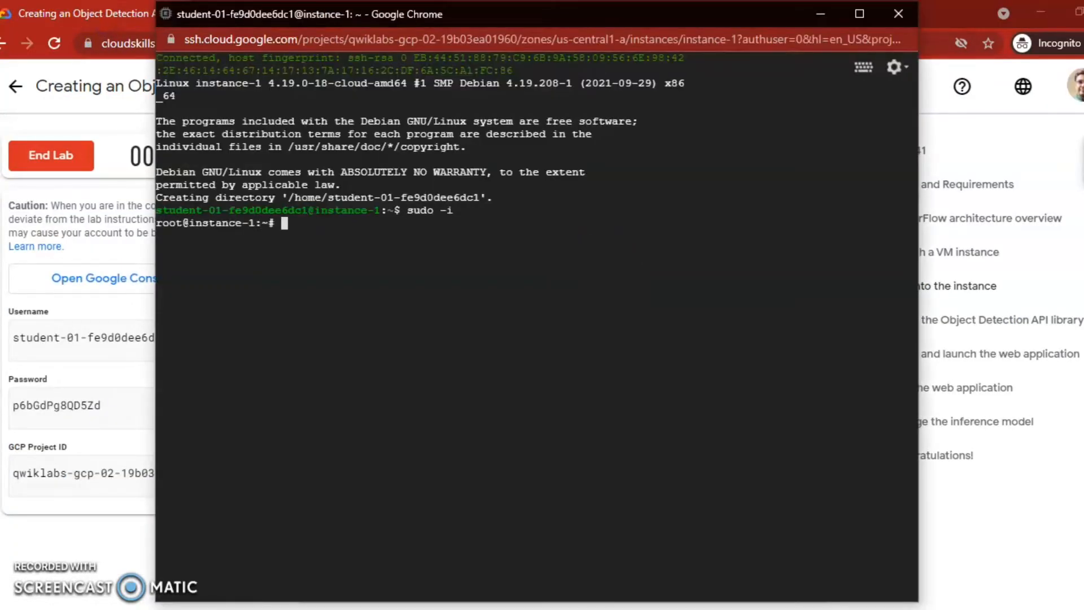
- Read the lab guide's Install the Object Detection API library section, then copy apt-get update and run it in the SSH terminal
{"action": "key", "text": "alt+Tab"}
{"action": "scroll", "coordinate": [550, 381], "scroll_direction": "down", "scroll_amount": 3}
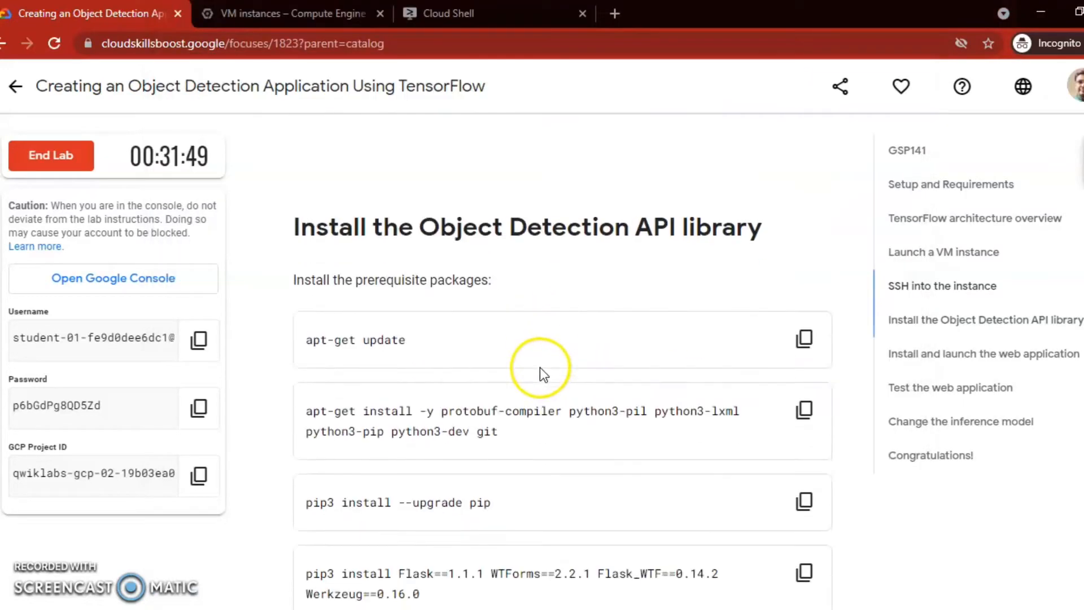
{"action": "left_click_drag", "start_coordinate": [293, 208], "coordinate": [762, 208]}
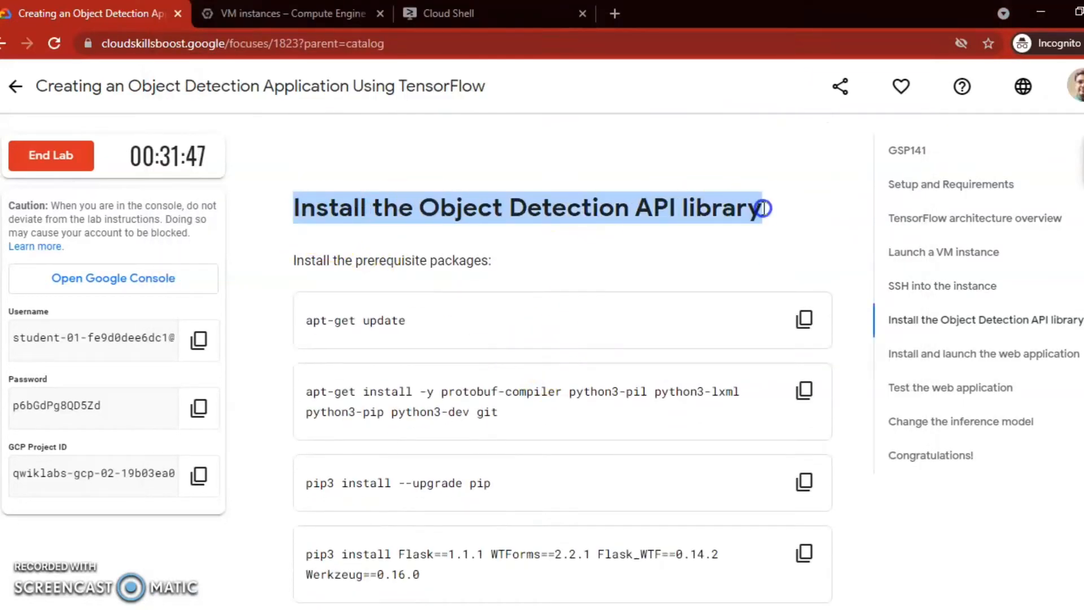
{"action": "scroll", "coordinate": [741, 238], "scroll_direction": "down", "scroll_amount": 2}
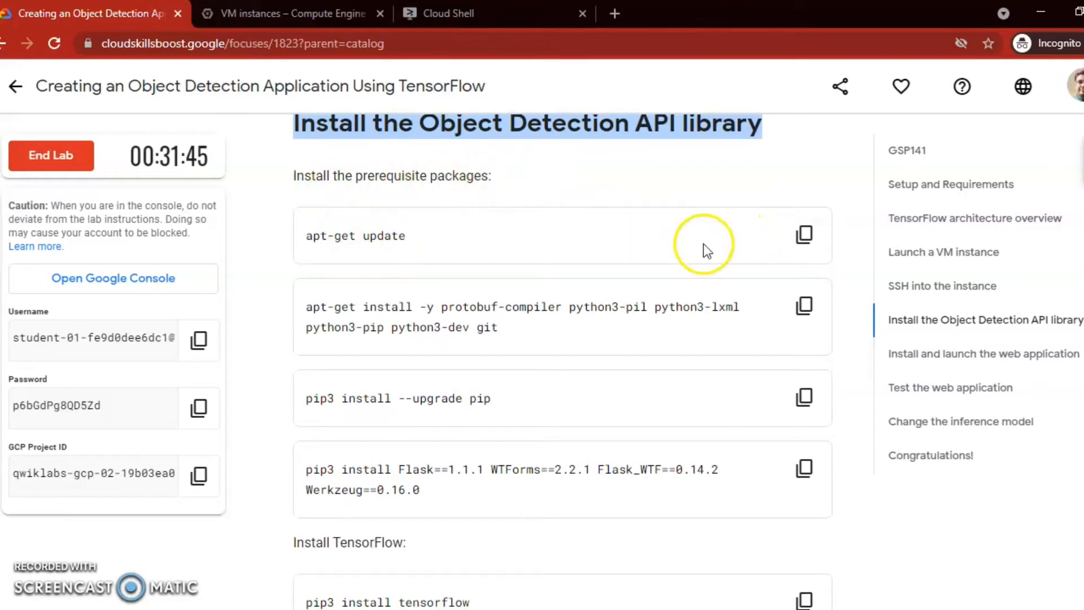
{"action": "left_click", "coordinate": [803, 237]}
{"action": "key", "text": "alt+Tab"}
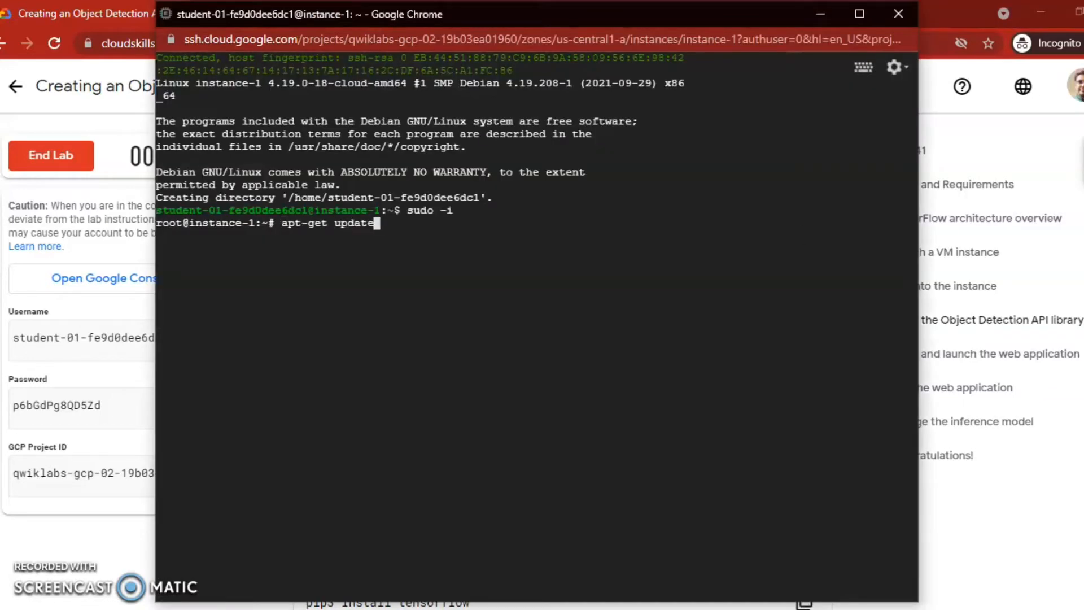
{"action": "key", "text": "Return"}
{"action": "left_click", "coordinate": [740, 351]}
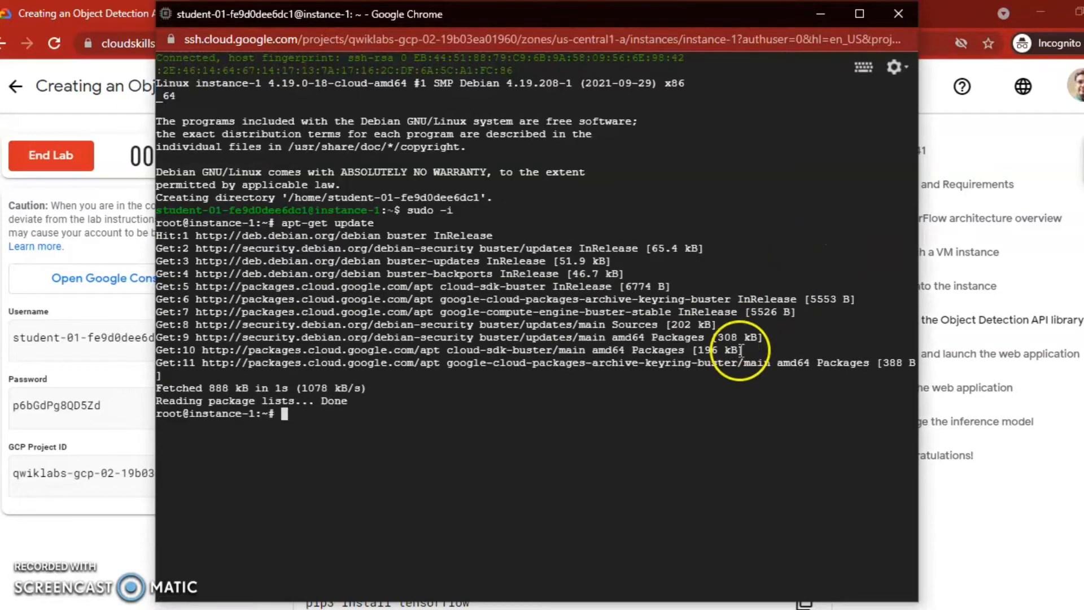
- Copy the guide's apt-get install -y command for protobuf-compiler, python3-pil, python3-lxml, python3-pip, python3-dev and git, and run it in the SSH terminal
{"action": "key", "text": "alt+Tab"}
{"action": "left_click", "coordinate": [694, 361]}
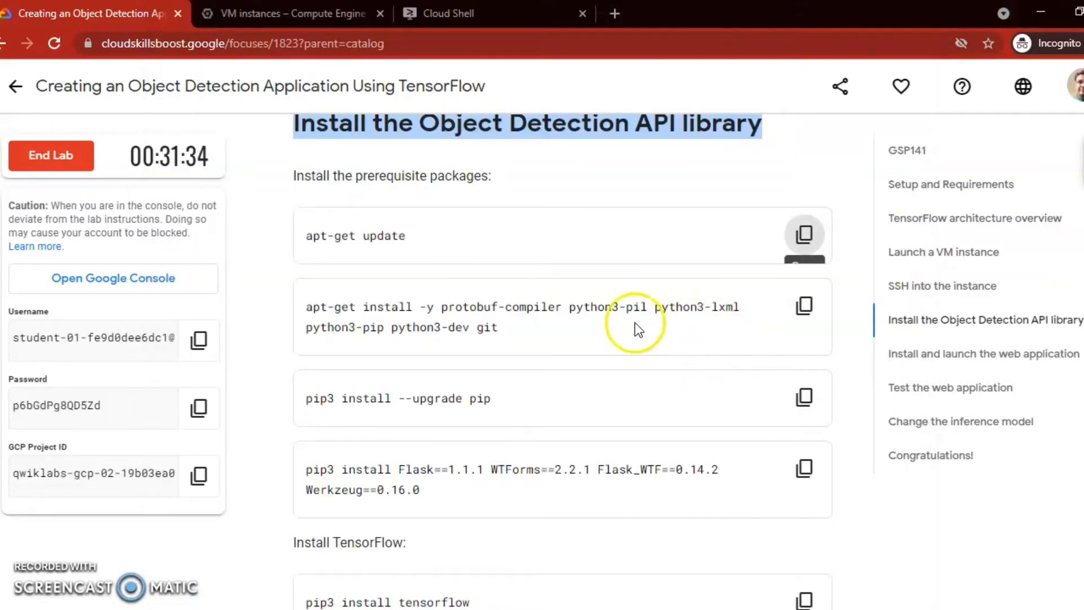
{"action": "left_click", "coordinate": [807, 310]}
{"action": "key", "text": "alt+Tab"}
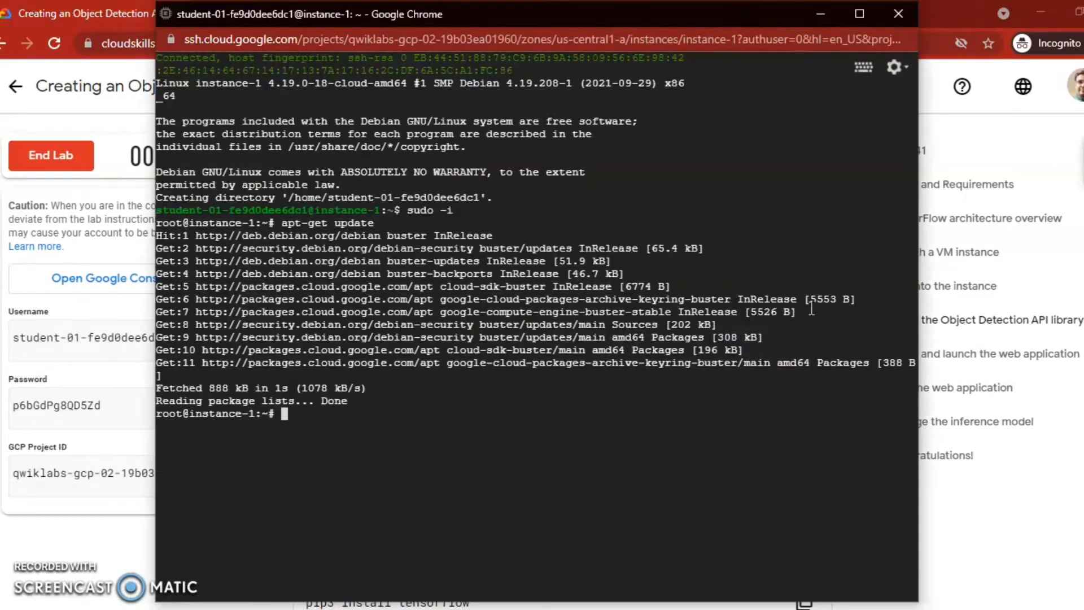
{"action": "key", "text": "ctrl+v"}
{"action": "key", "text": "Return"}
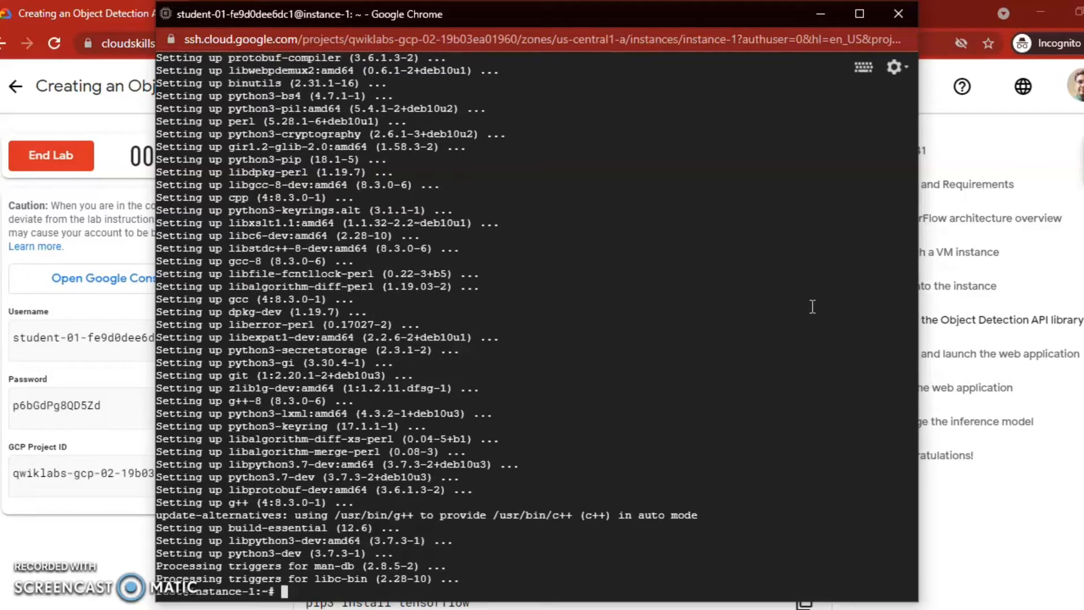
- Copy pip3 install --upgrade pip from the lab guide and run it in the SSH terminal
{"action": "key", "text": "alt+Tab"}
{"action": "left_click", "coordinate": [806, 398]}
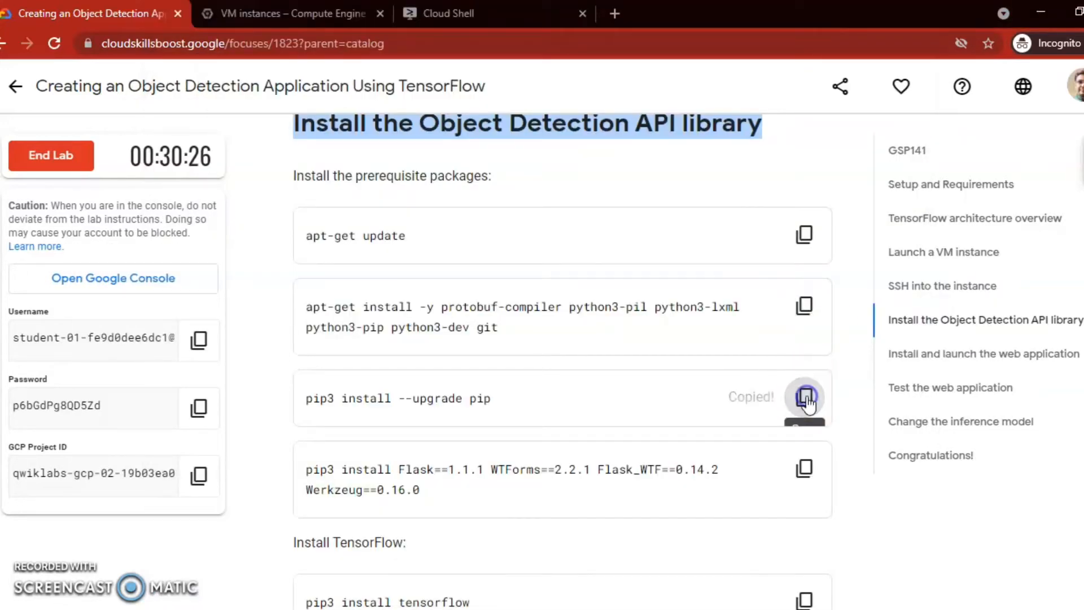
{"action": "key", "text": "alt+Tab"}
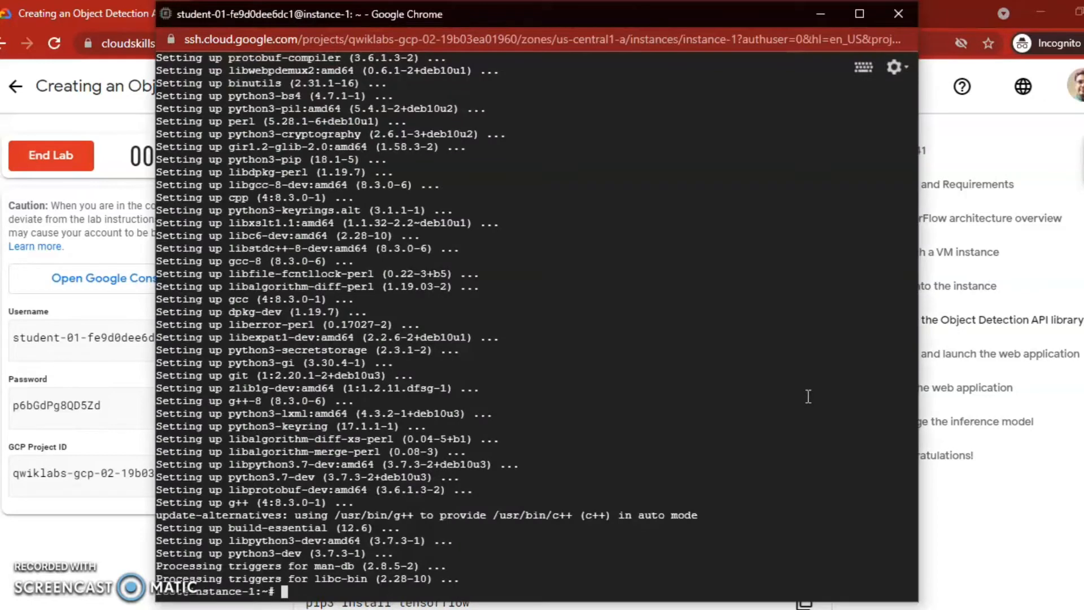
{"action": "key", "text": "ctrl+v"}
{"action": "key", "text": "Return"}
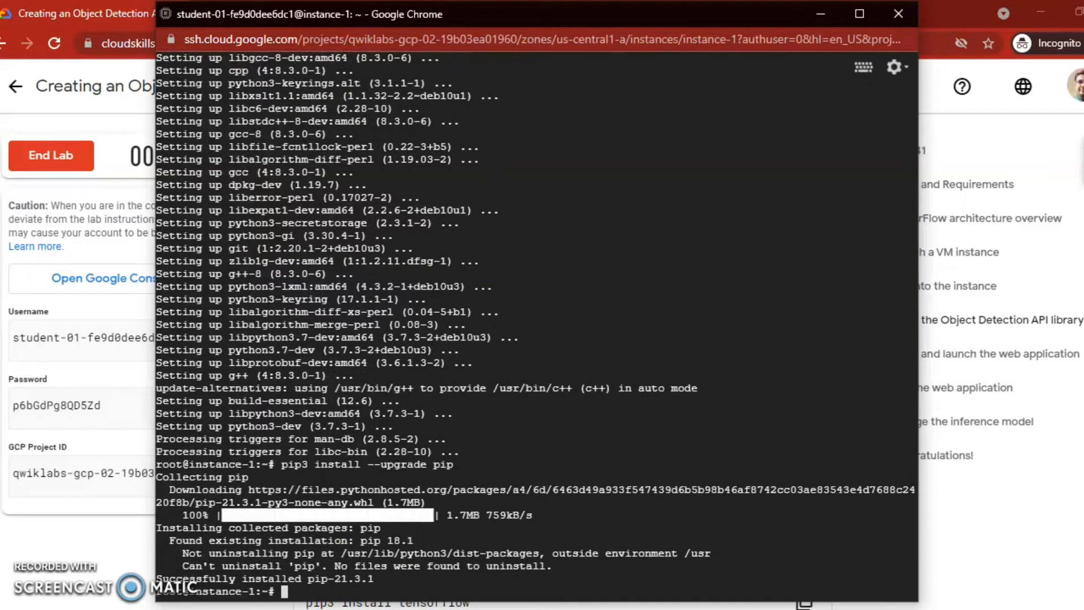
- Copy the lab guide's pip3 install command for Flask==1.1.1, WTForms==2.2.1, Flask_WTF==0.14.2 and Werkzeug==0.16.0 and run it in the SSH terminal
{"action": "key", "text": "alt+Tab"}
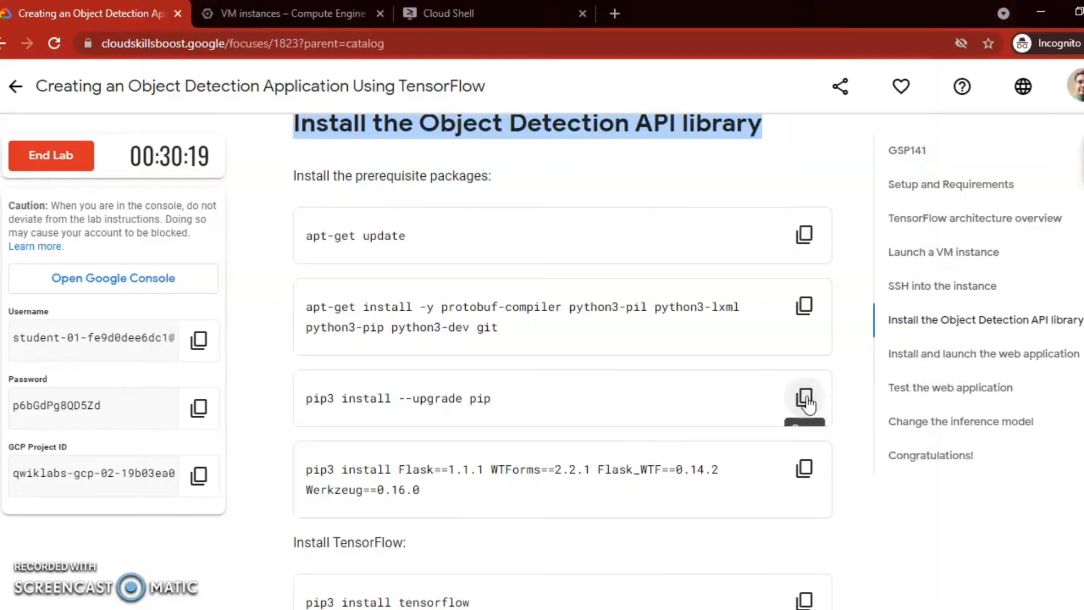
{"action": "left_click", "coordinate": [805, 468]}
{"action": "key", "text": "alt+Tab"}
{"action": "key", "text": "ctrl+v"}
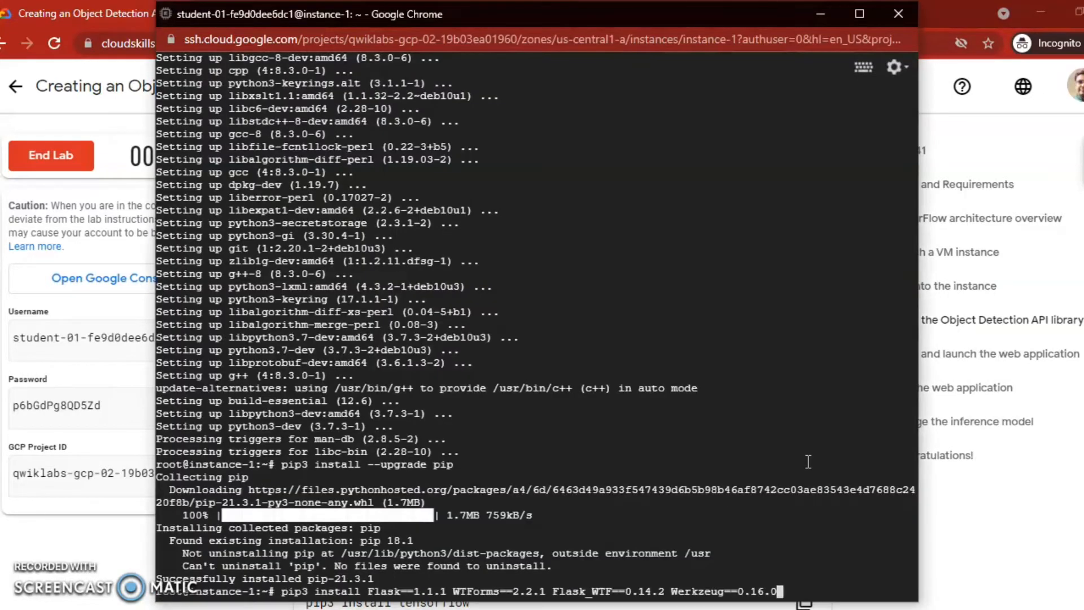
{"action": "key", "text": "Return"}
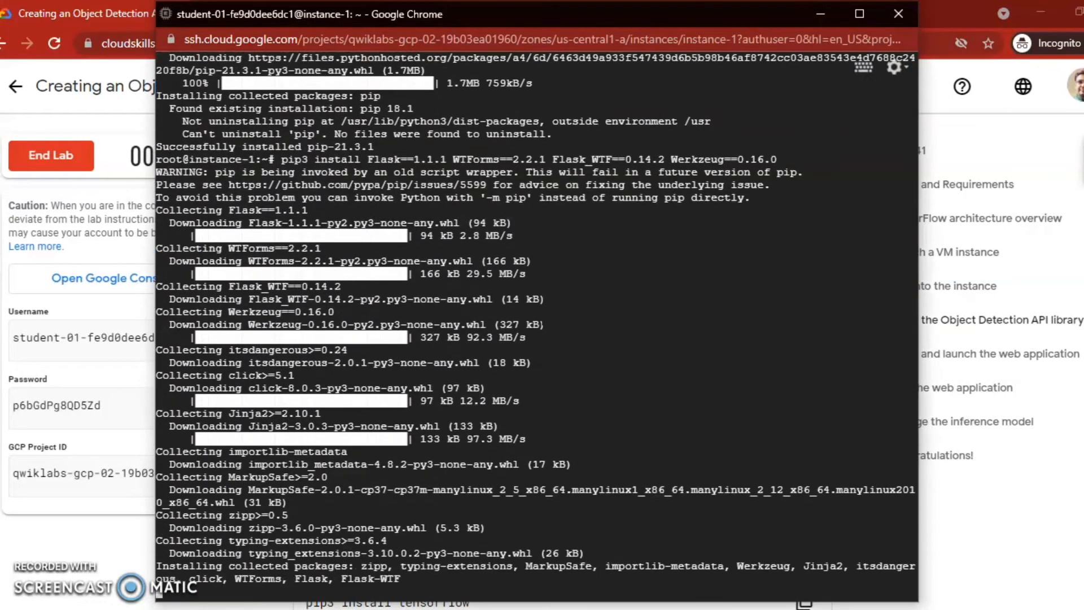
- Copy pip3 install tensorflow from the guide's Install TensorFlow section, run it in the SSH terminal and wait for the installation to finish
{"action": "key", "text": "alt+Tab"}
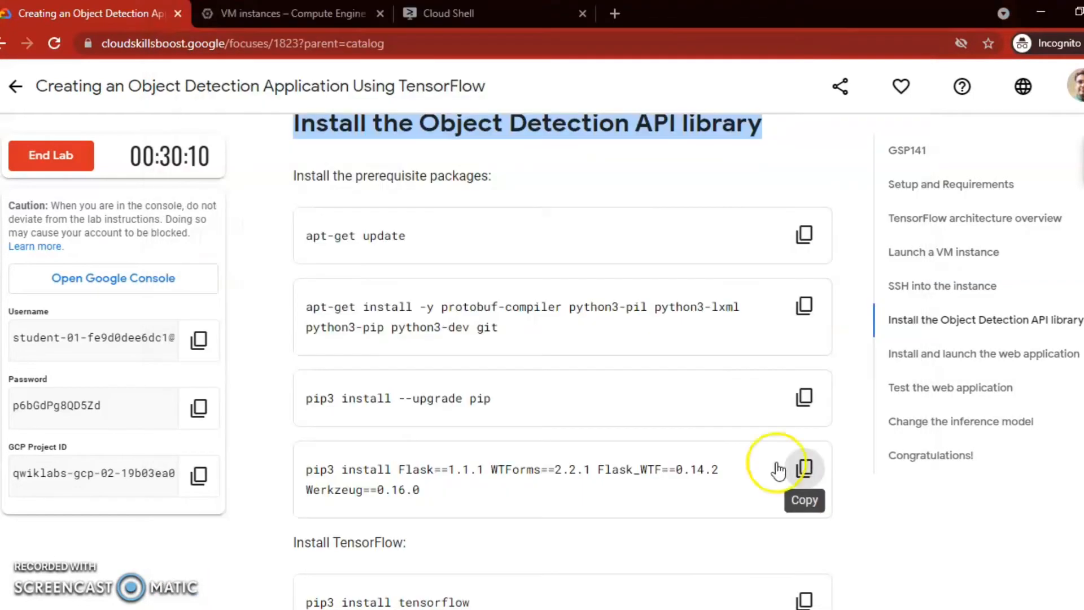
{"action": "left_click_drag", "start_coordinate": [292, 541], "coordinate": [417, 546]}
{"action": "scroll", "coordinate": [420, 547], "scroll_direction": "down", "scroll_amount": 5}
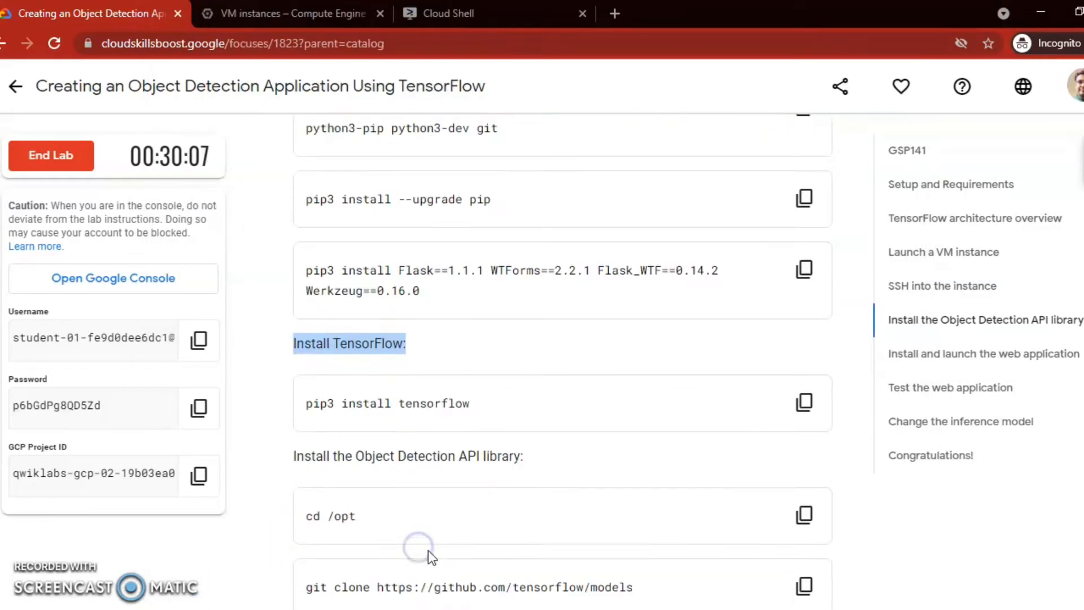
{"action": "left_click", "coordinate": [804, 345]}
{"action": "key", "text": "alt+Tab"}
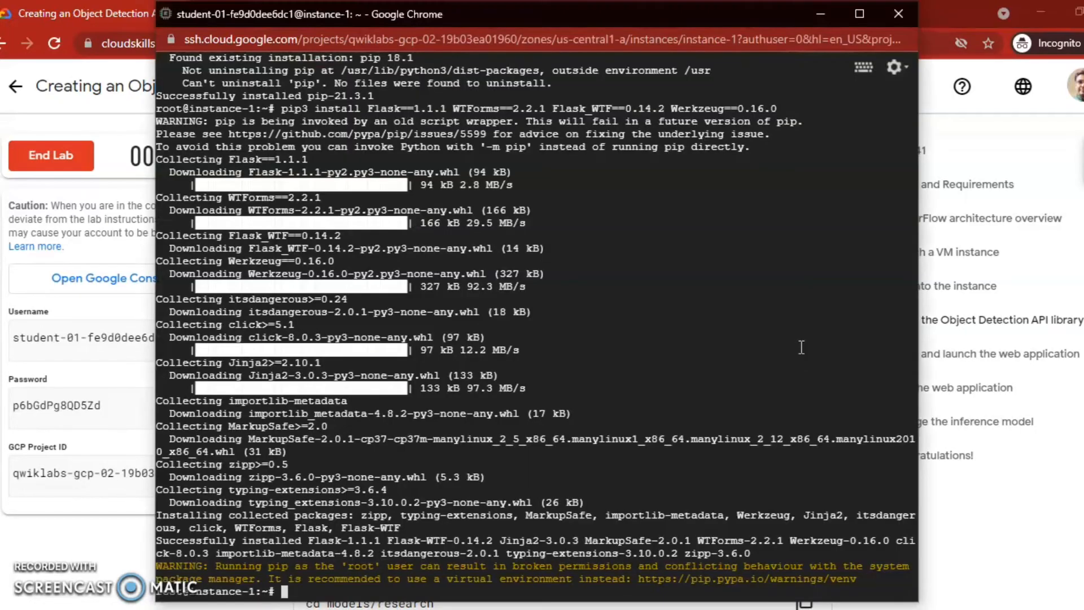
{"action": "key", "text": "ctrl+v"}
{"action": "key", "text": "Return"}
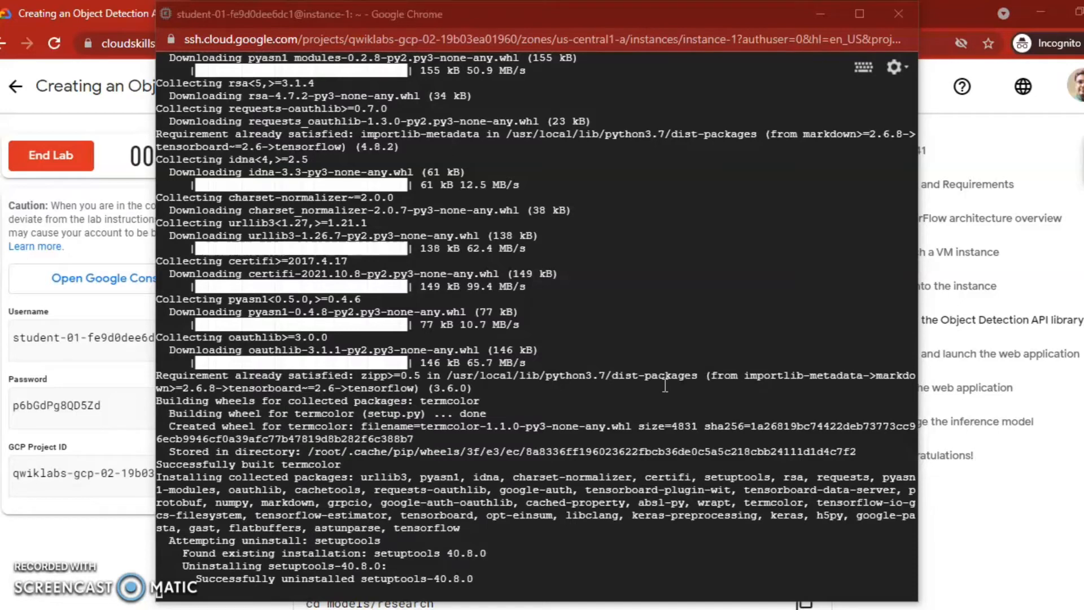
{"action": "left_click", "coordinate": [268, 564]}
{"action": "left_click", "coordinate": [185, 587]}
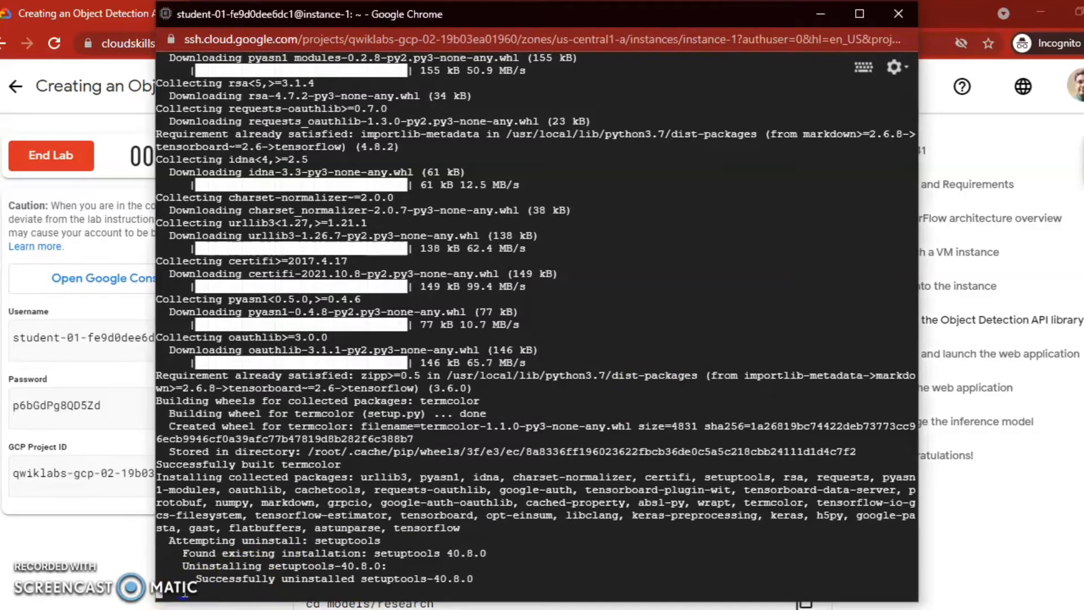
{"action": "left_click", "coordinate": [297, 534]}
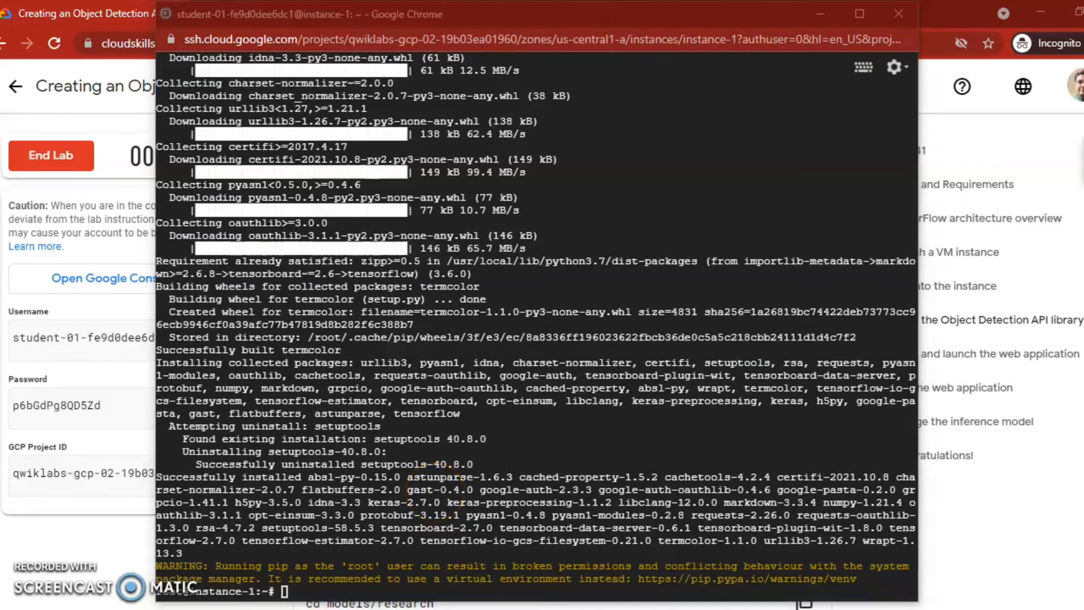
- Copy the pip3 install tensorflow command from the lab guide again and rerun it in the SSH terminal
{"action": "key", "text": "alt+Tab"}
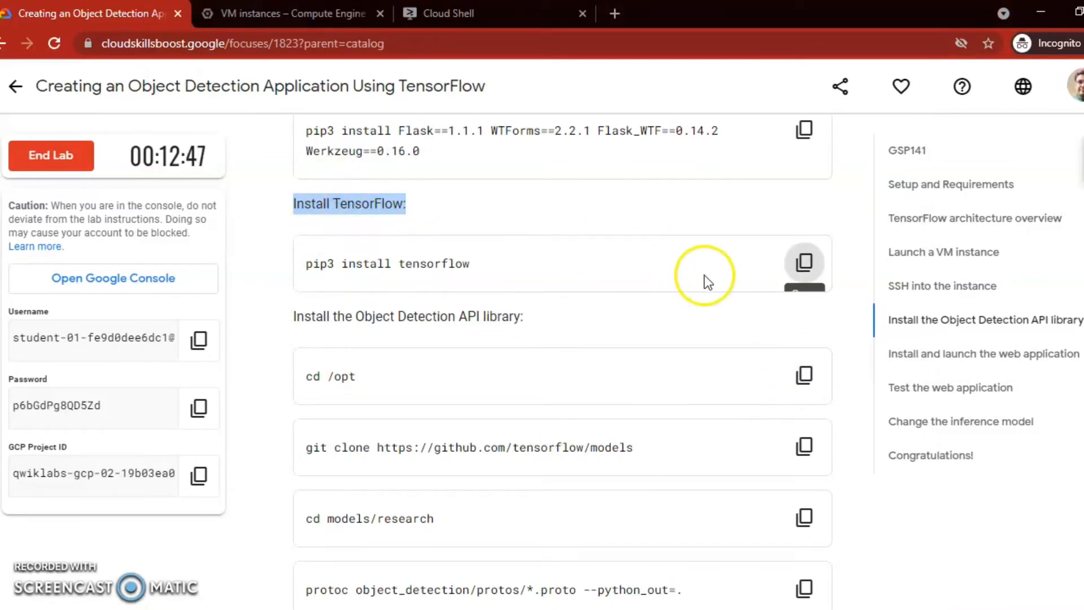
{"action": "scroll", "coordinate": [705, 277], "scroll_direction": "up", "scroll_amount": 3}
{"action": "scroll", "coordinate": [703, 276], "scroll_direction": "down", "scroll_amount": 5}
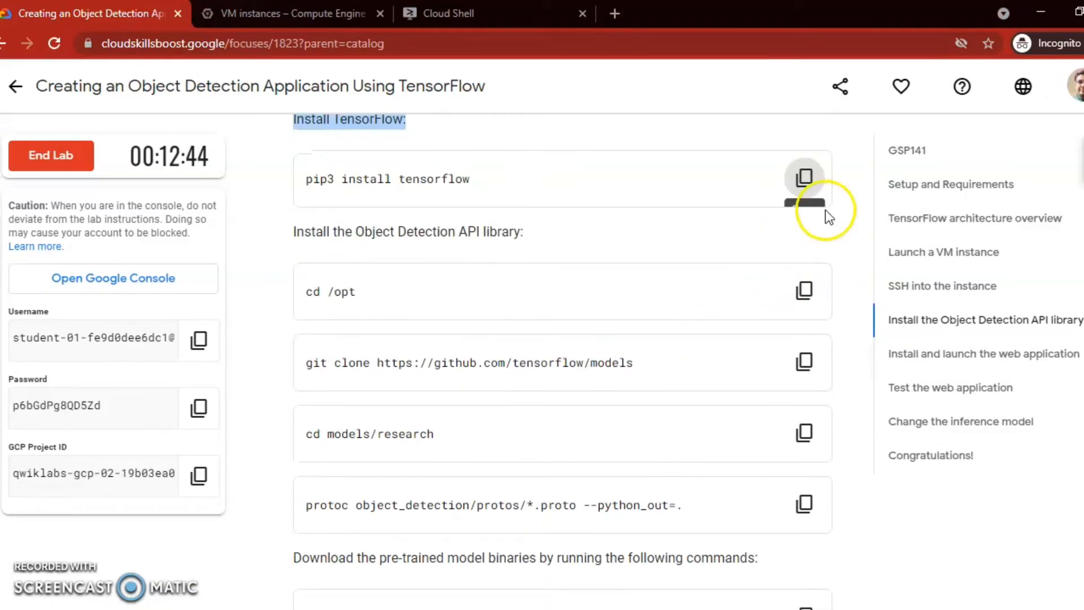
{"action": "left_click", "coordinate": [804, 179]}
{"action": "key", "text": "alt+Tab"}
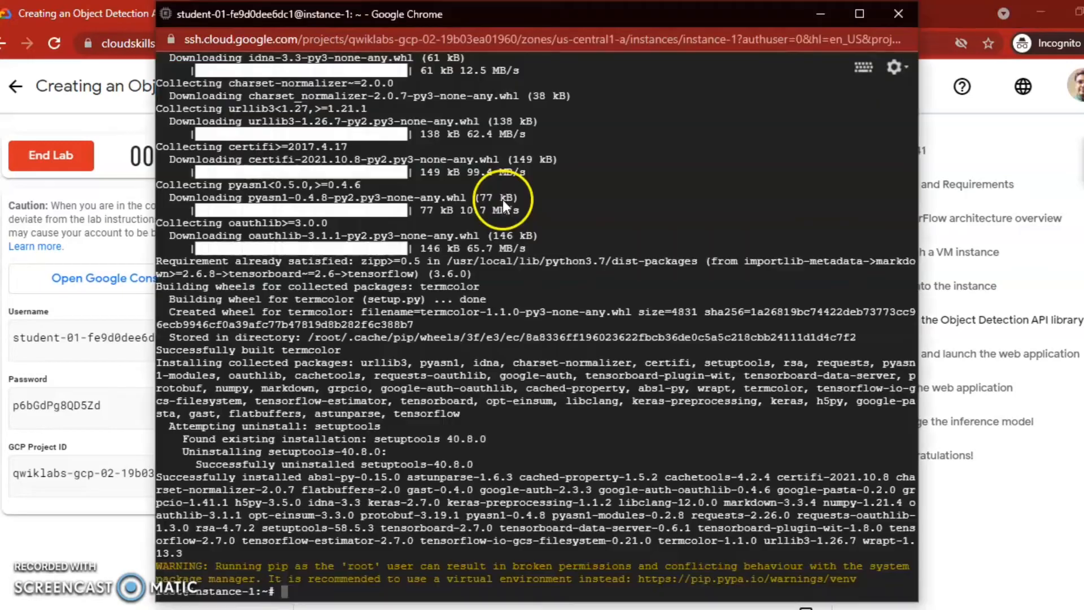
{"action": "key", "text": "ctrl+v"}
{"action": "key", "text": "Return"}
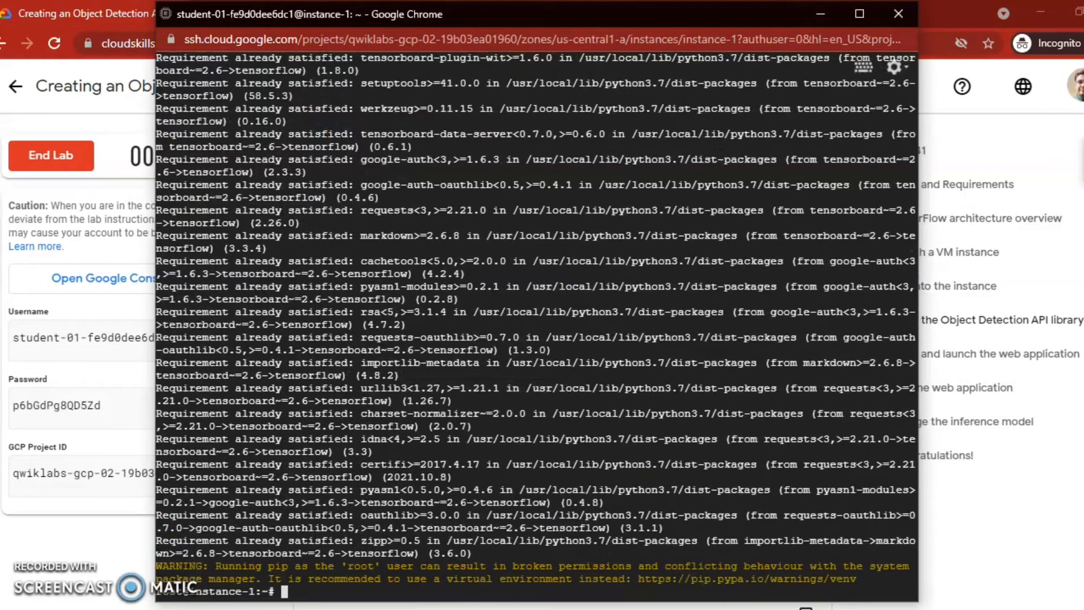
- Copy cd /opt from the lab guide and run it in the SSH terminal to change to the /opt directory
{"action": "key", "text": "alt+Tab"}
{"action": "left_click", "coordinate": [803, 290]}
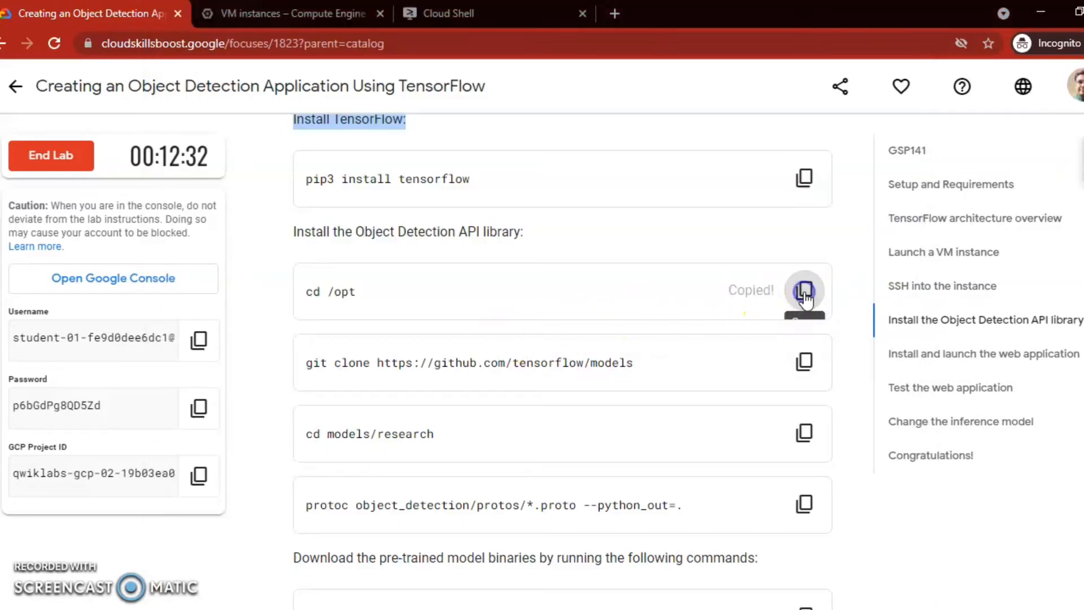
{"action": "key", "text": "alt+Tab"}
{"action": "key", "text": "ctrl+v"}
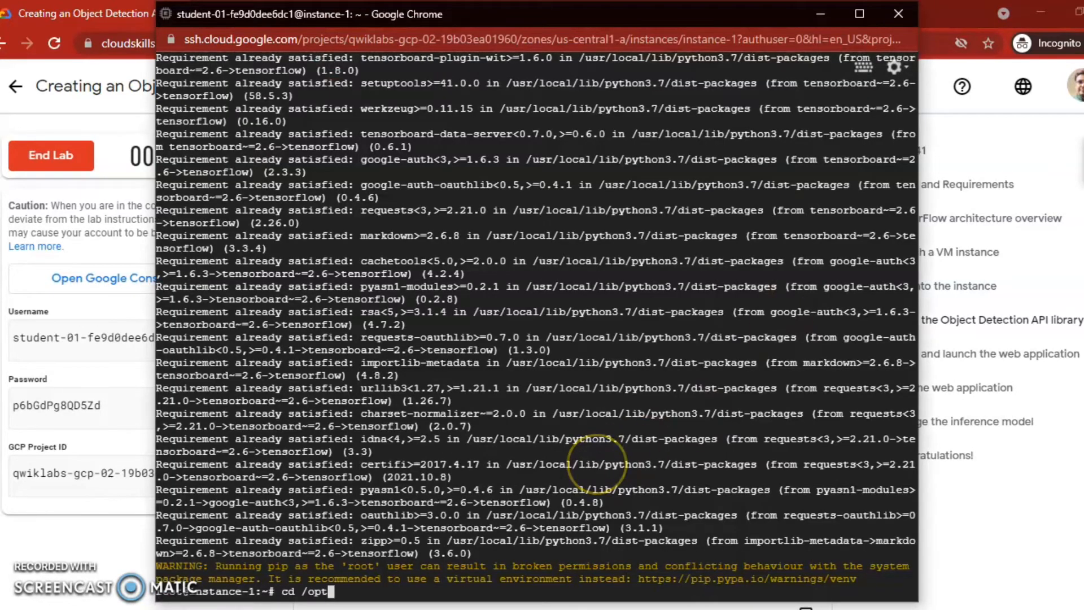
{"action": "key", "text": "Return"}
{"action": "key", "text": "alt+Tab"}
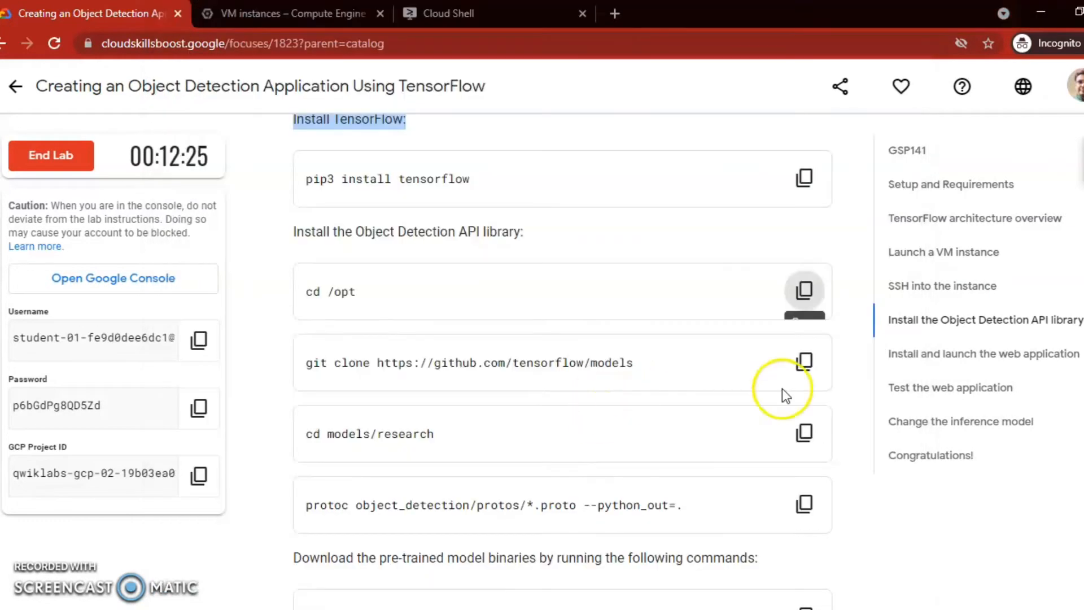
{"action": "left_click", "coordinate": [804, 361]}
{"action": "key", "text": "alt+Tab"}
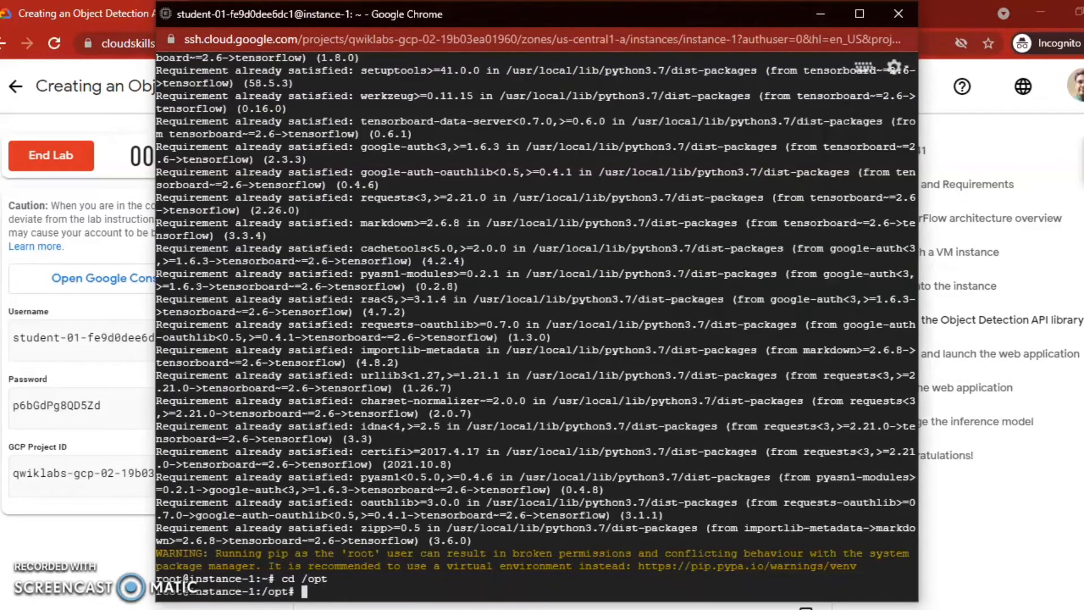
{"action": "key", "text": "ctrl+v"}
{"action": "key", "text": "Return"}
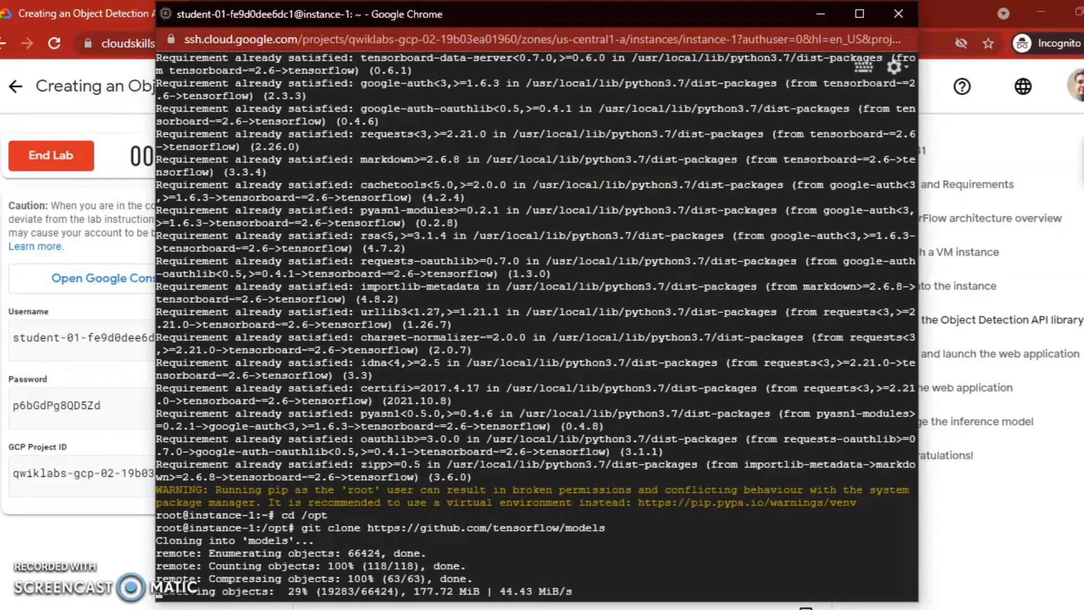
{"action": "left_click_drag", "start_coordinate": [723, 14], "coordinate": [771, 6]}
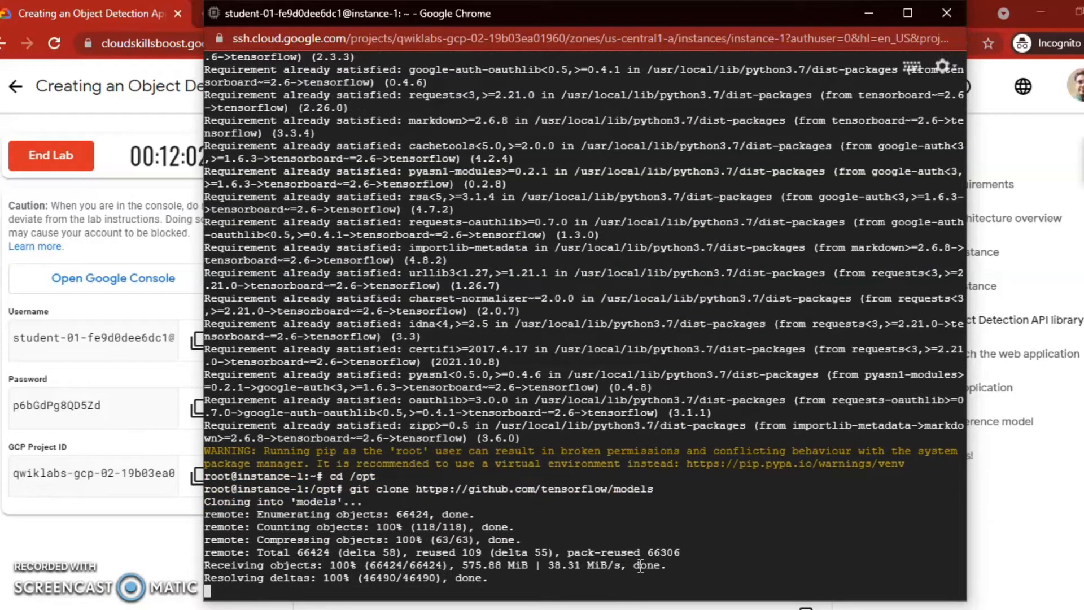
- Copy cd models/research from the lab guide and run it in the SSH terminal to enter the cloned repository's research directory
{"action": "key", "text": "alt+Tab"}
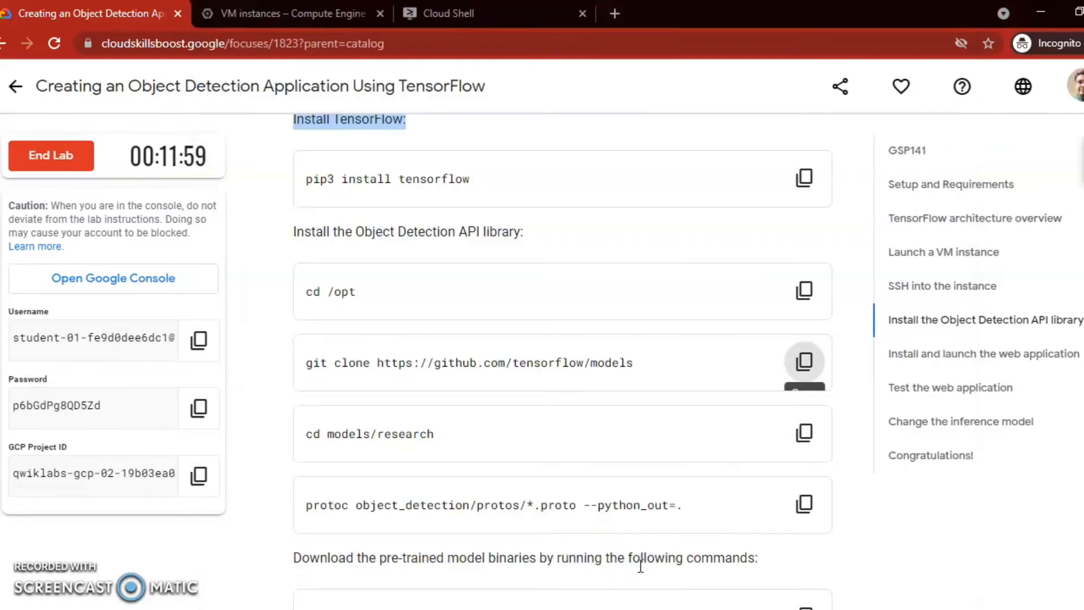
{"action": "left_click", "coordinate": [804, 433]}
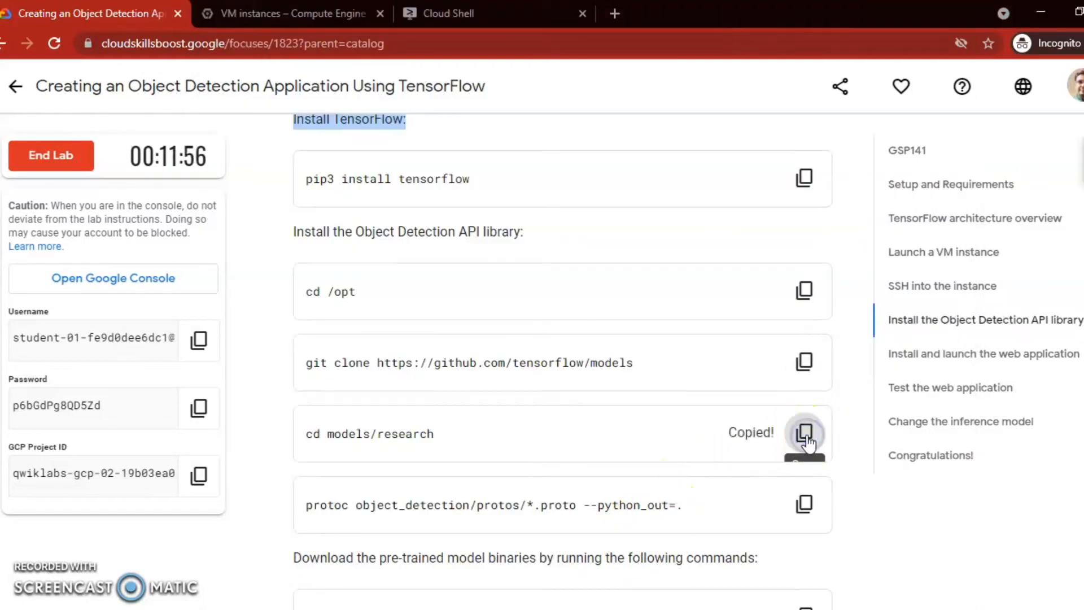
{"action": "key", "text": "alt+Tab"}
{"action": "left_click", "coordinate": [801, 434]}
{"action": "key", "text": "ctrl+v"}
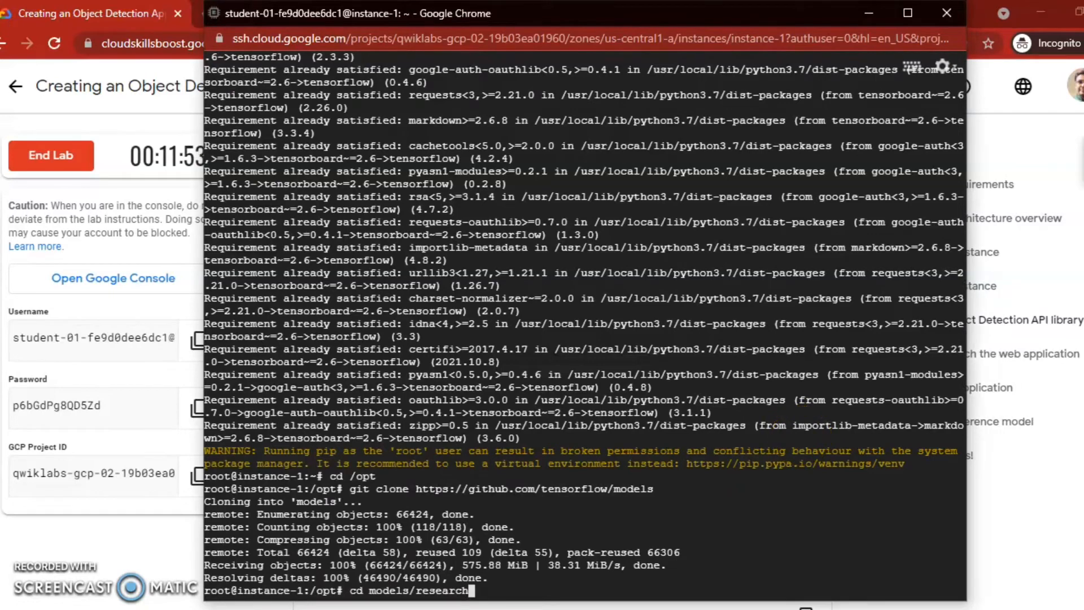
{"action": "key", "text": "Return"}
- Copy protoc object_detection/protos/*.proto --python_out=. from the lab guide and run it in the SSH terminal to compile the protos
{"action": "key", "text": "alt+Tab"}
{"action": "scroll", "coordinate": [672, 522], "scroll_direction": "down", "scroll_amount": 2}
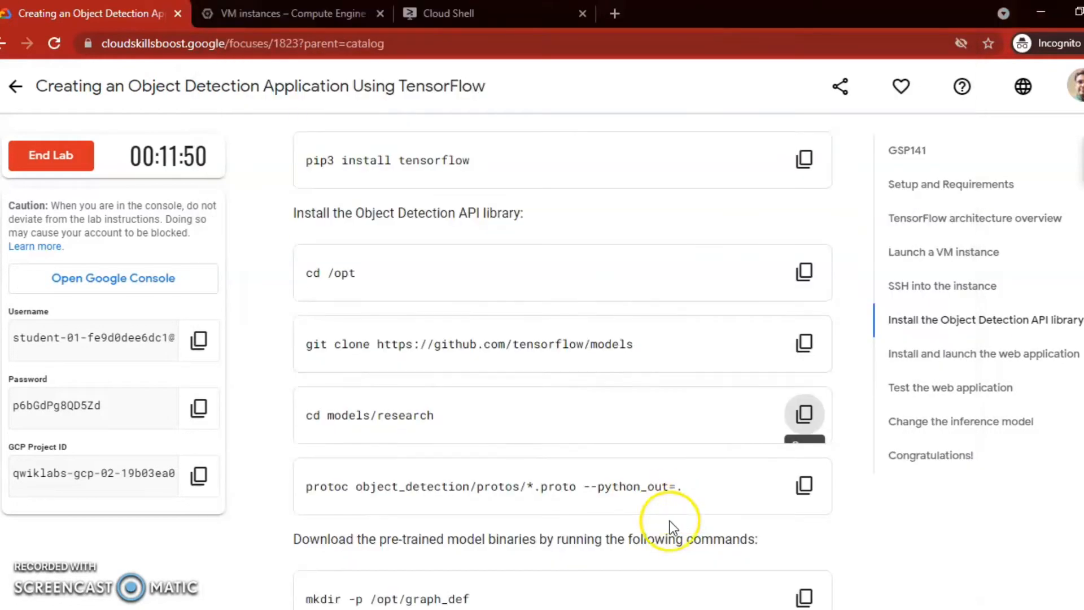
{"action": "left_click", "coordinate": [802, 416]}
{"action": "key", "text": "alt+Tab"}
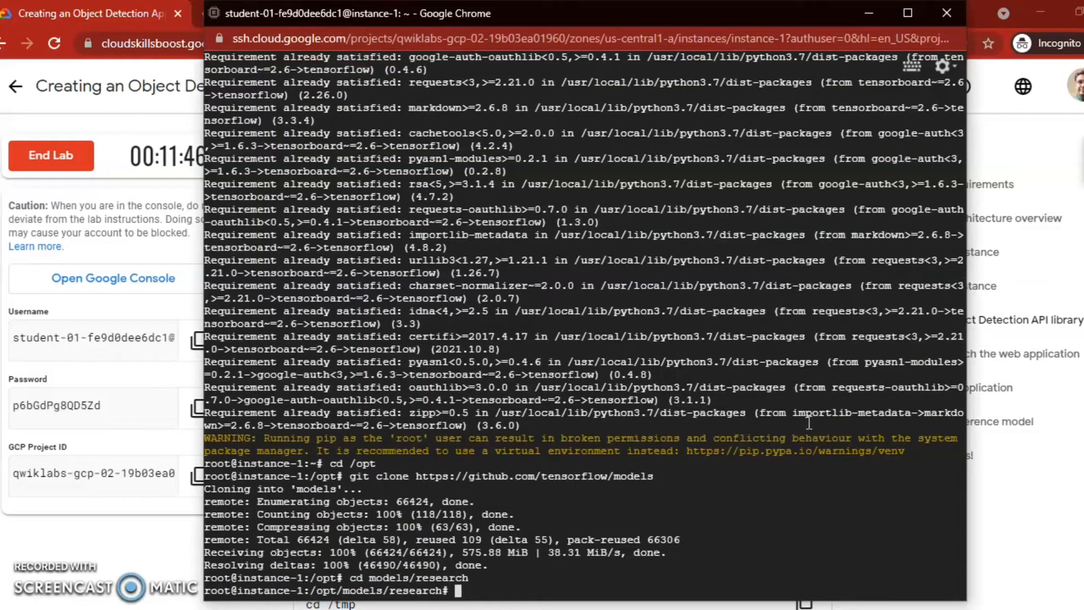
{"action": "key", "text": "ctrl+v"}
{"action": "key", "text": "Return"}
- Copy mkdir -p /opt/graph_def from the lab guide's pre-trained model section and run it in the SSH terminal
{"action": "key", "text": "alt+Tab"}
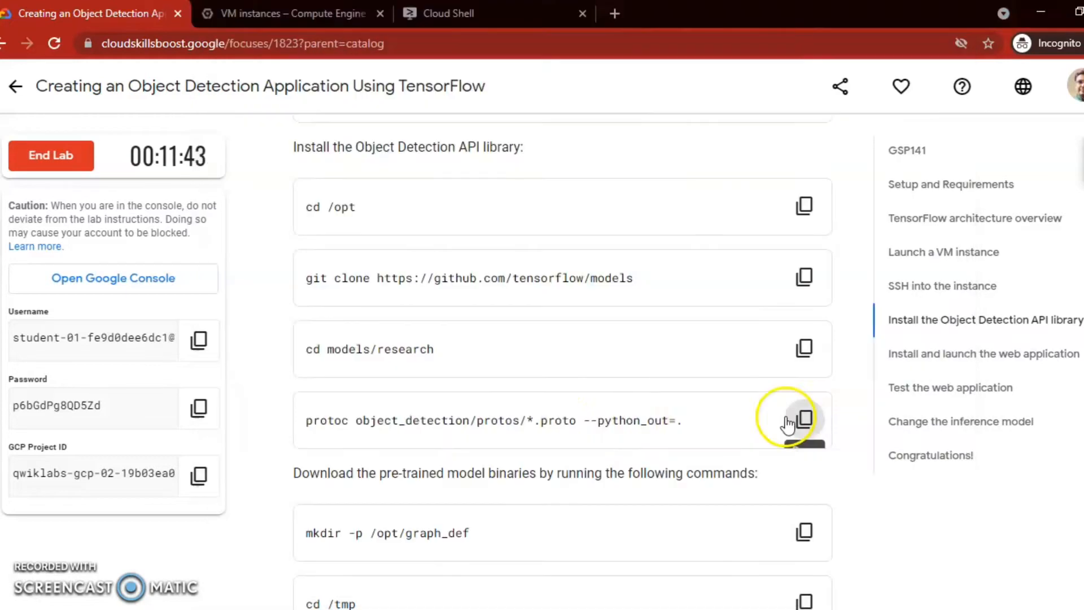
{"action": "left_click_drag", "start_coordinate": [293, 473], "coordinate": [779, 476]}
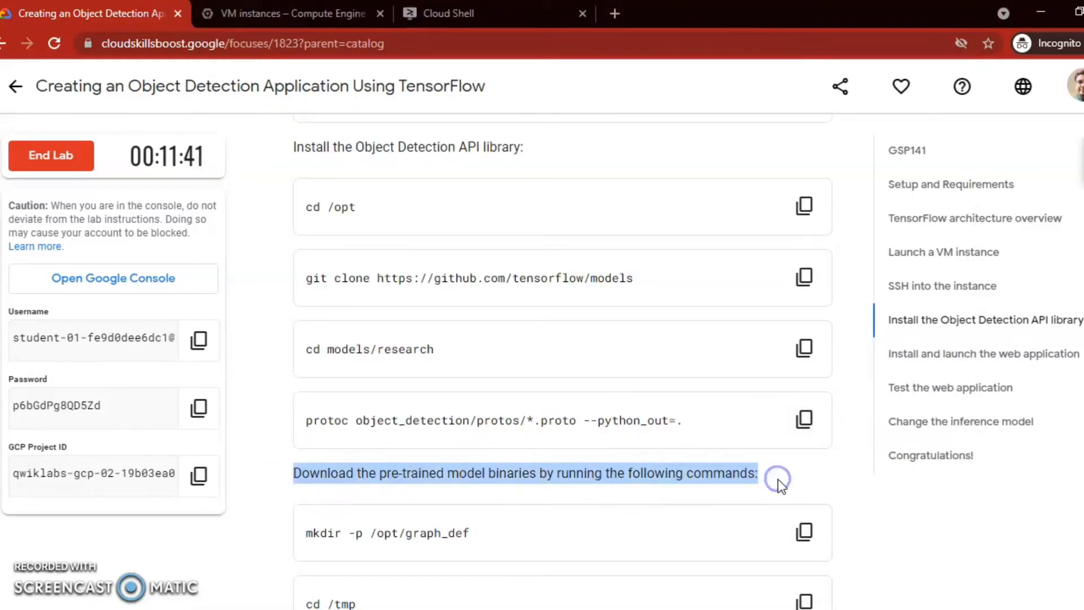
{"action": "scroll", "coordinate": [779, 480], "scroll_direction": "down", "scroll_amount": 4}
{"action": "left_click", "coordinate": [803, 277]}
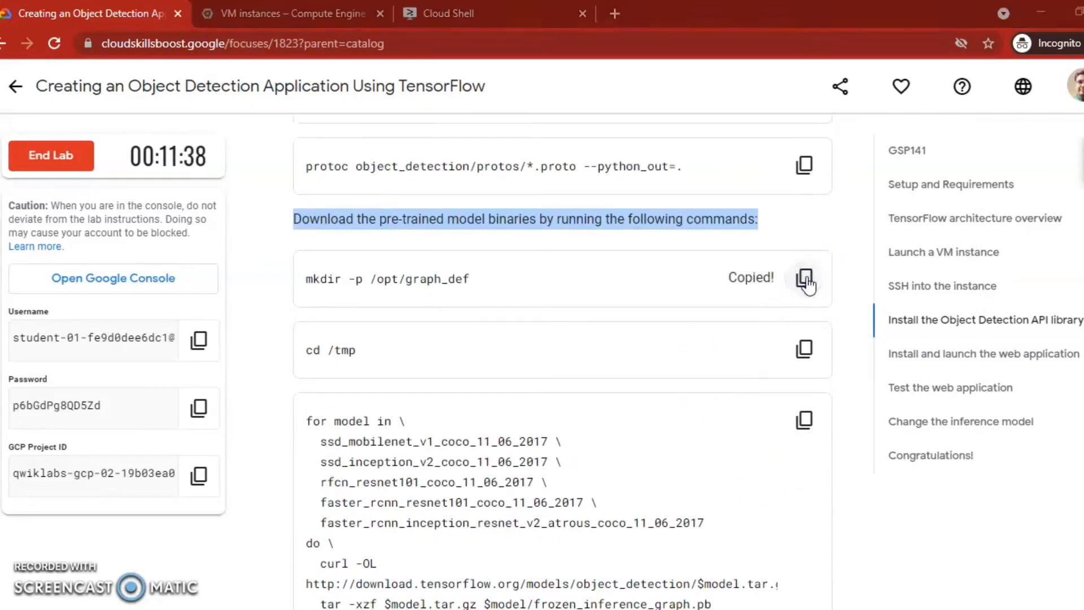
{"action": "key", "text": "alt+Tab"}
{"action": "key", "text": "ctrl+v"}
{"action": "key", "text": "Return"}
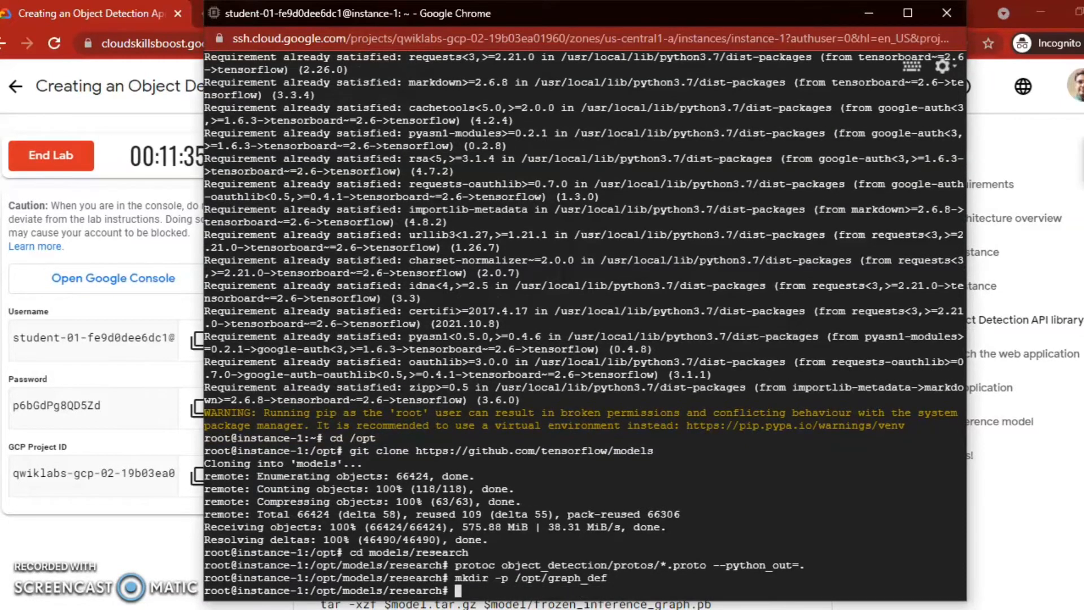
- Copy cd /tmp from the lab guide and run it in the SSH terminal to change to the /tmp directory
{"action": "key", "text": "alt+Tab"}
{"action": "left_click", "coordinate": [804, 348]}
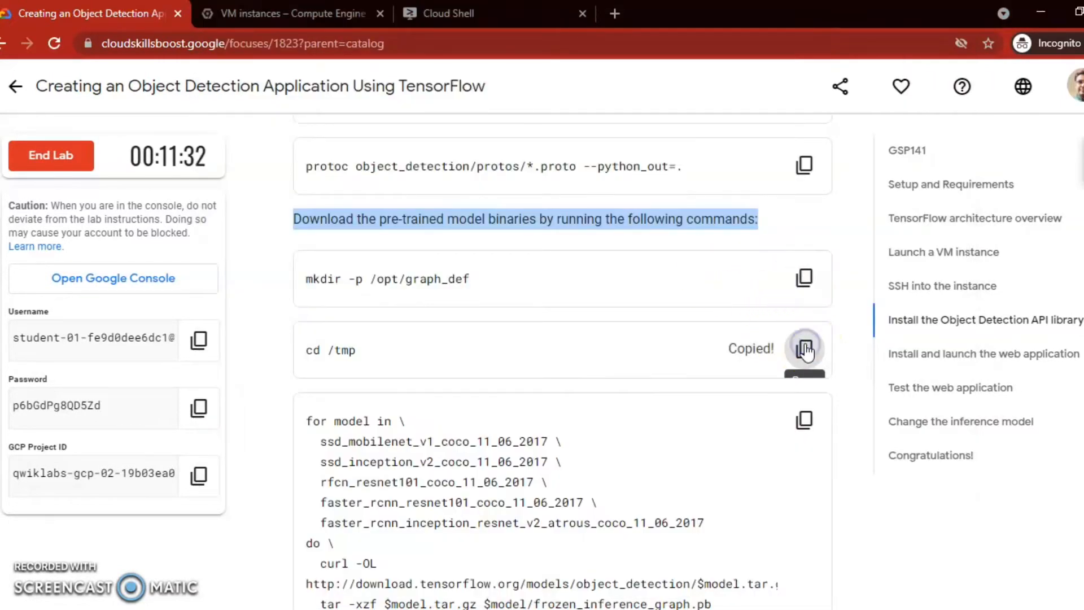
{"action": "key", "text": "alt+Tab"}
{"action": "key", "text": "ctrl+v"}
{"action": "key", "text": "Return"}
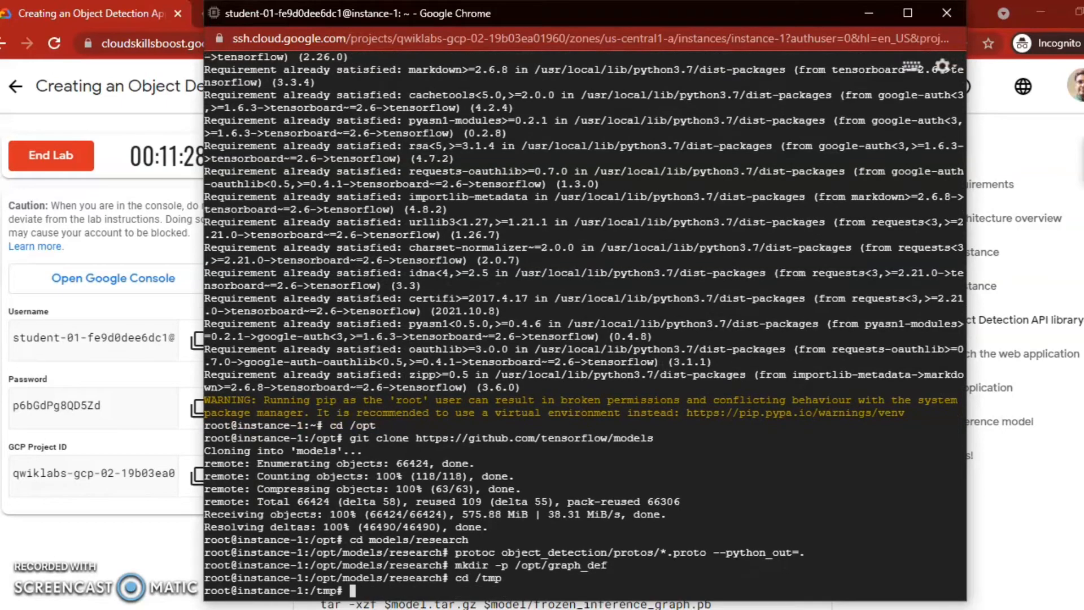
- Copy the "for model in" loop from the lab guide and run it in the SSH terminal to download the five pre-trained COCO models
{"action": "key", "text": "alt+Tab"}
{"action": "scroll", "coordinate": [719, 435], "scroll_direction": "down", "scroll_amount": 3}
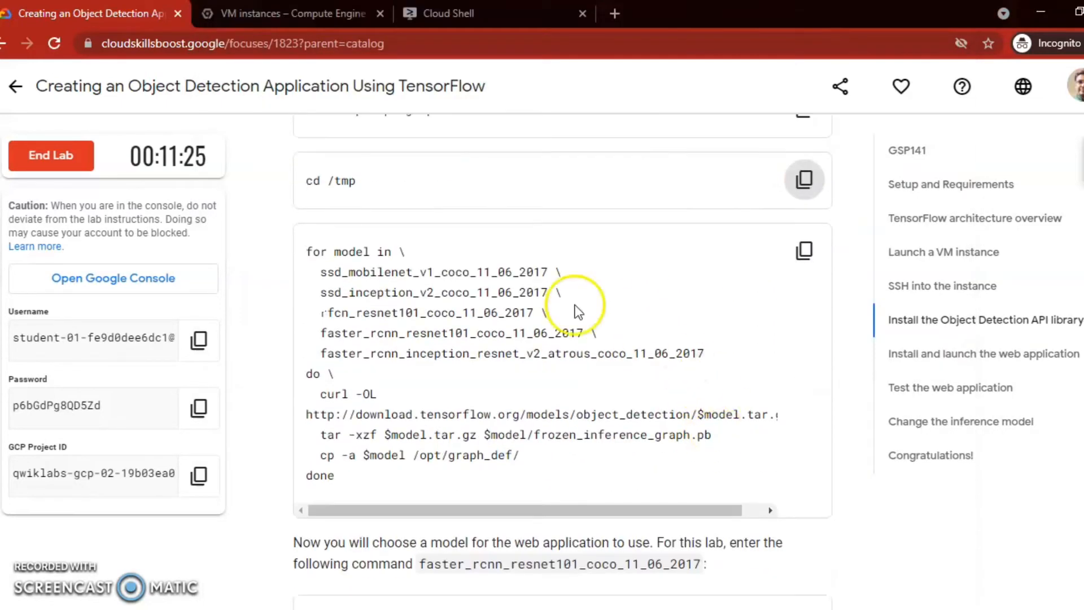
{"action": "left_click", "coordinate": [804, 248]}
{"action": "key", "text": "alt+Tab"}
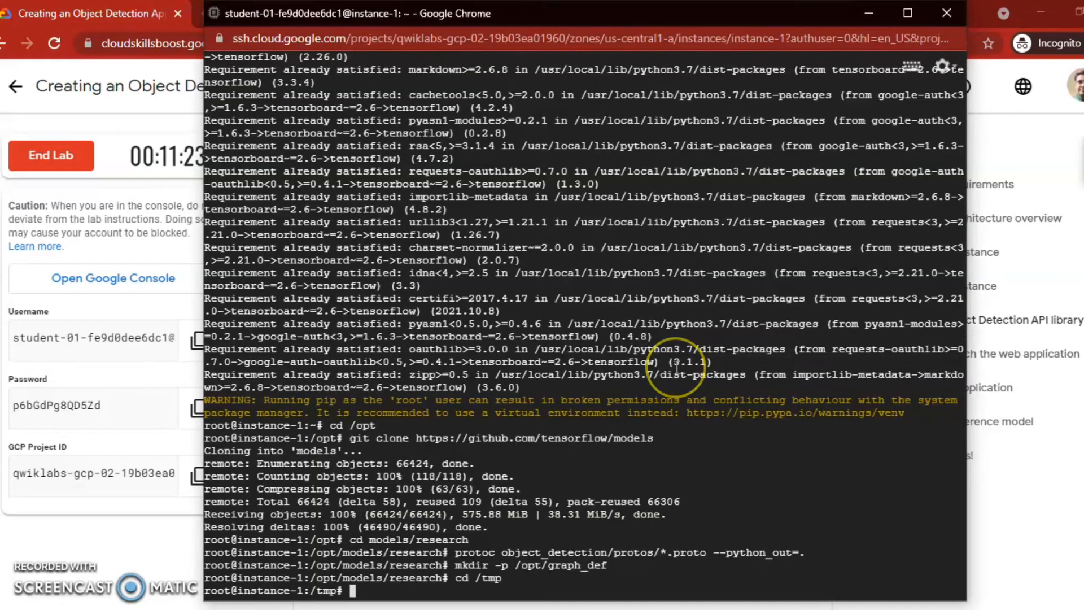
{"action": "key", "text": "ctrl+v"}
{"action": "key", "text": "Return"}
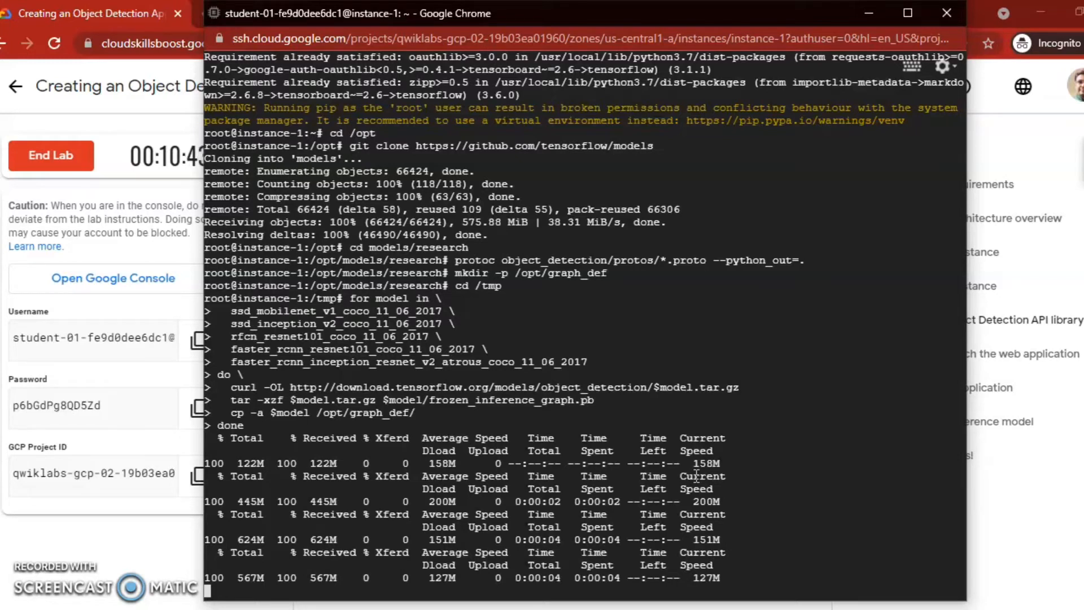
- Copy the lab guide's ln -sf command for faster_rcnn_resnet101_coco_11_06_2017 and run it in the SSH terminal once the downloads finish
{"action": "key", "text": "alt+Tab"}
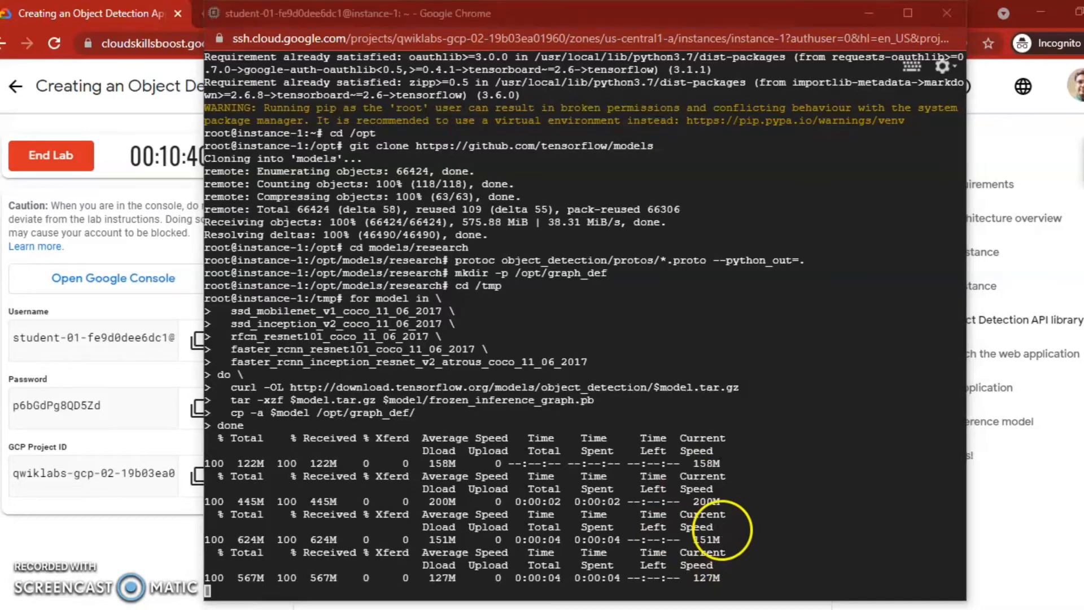
{"action": "scroll", "coordinate": [721, 533], "scroll_direction": "down", "scroll_amount": 3}
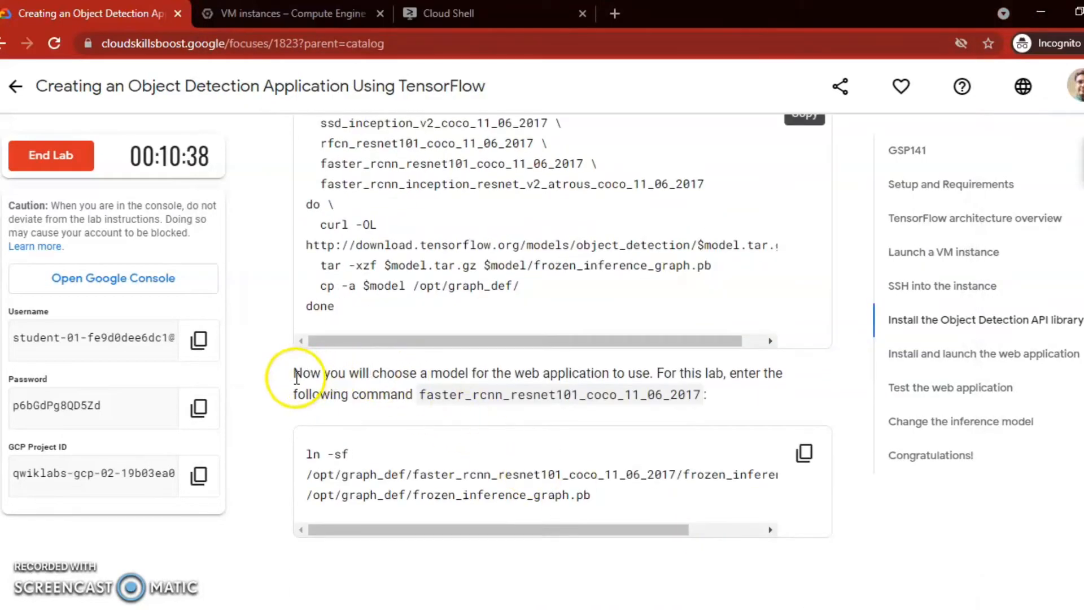
{"action": "left_click_drag", "start_coordinate": [294, 376], "coordinate": [713, 398]}
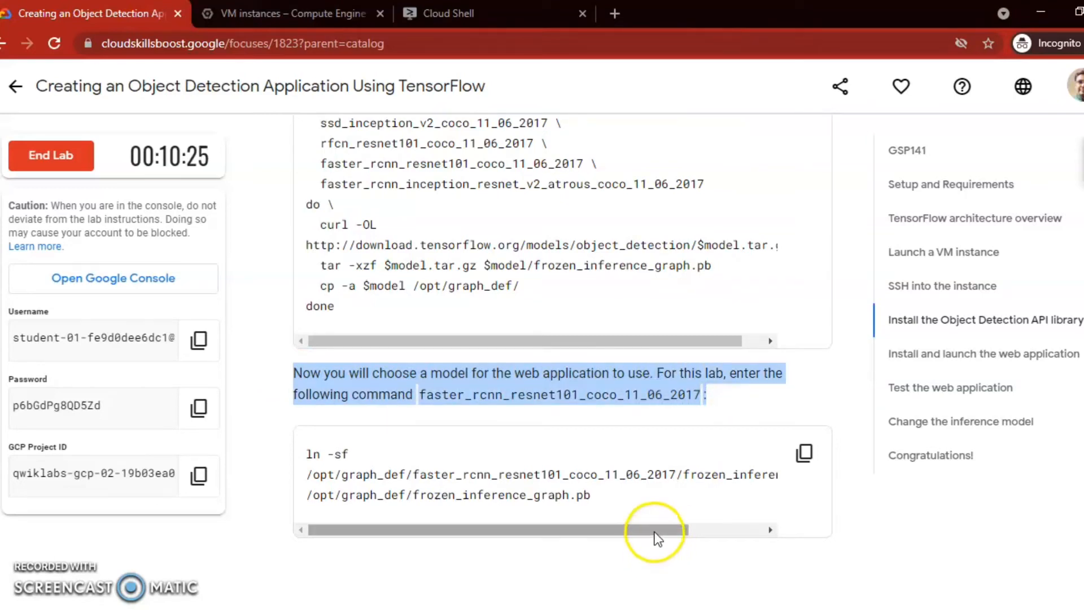
{"action": "left_click_drag", "start_coordinate": [653, 533], "coordinate": [582, 533]}
{"action": "left_click", "coordinate": [804, 454]}
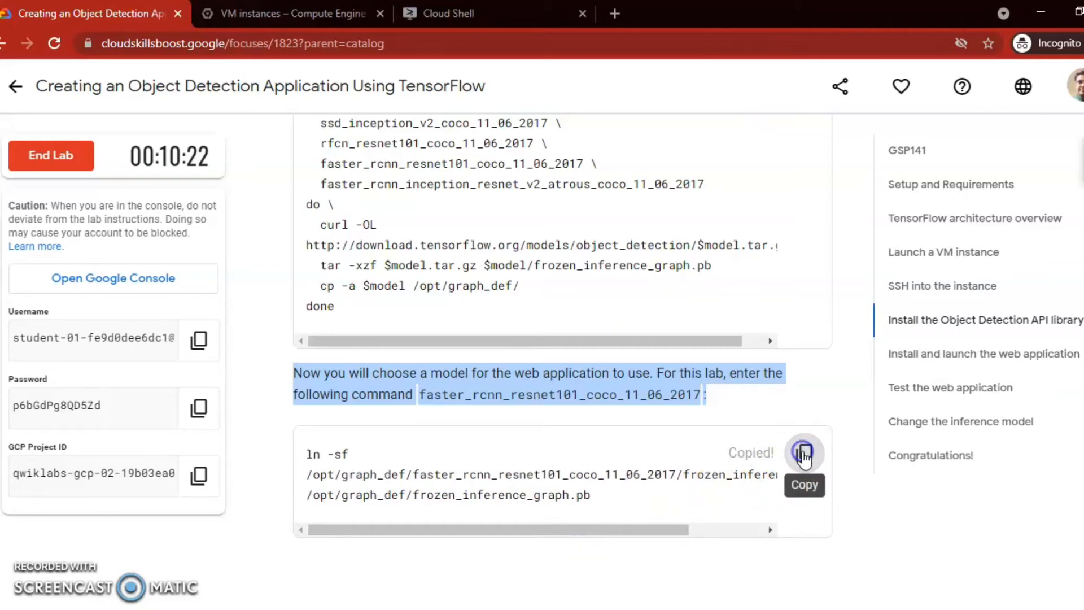
{"action": "key", "text": "alt+Tab"}
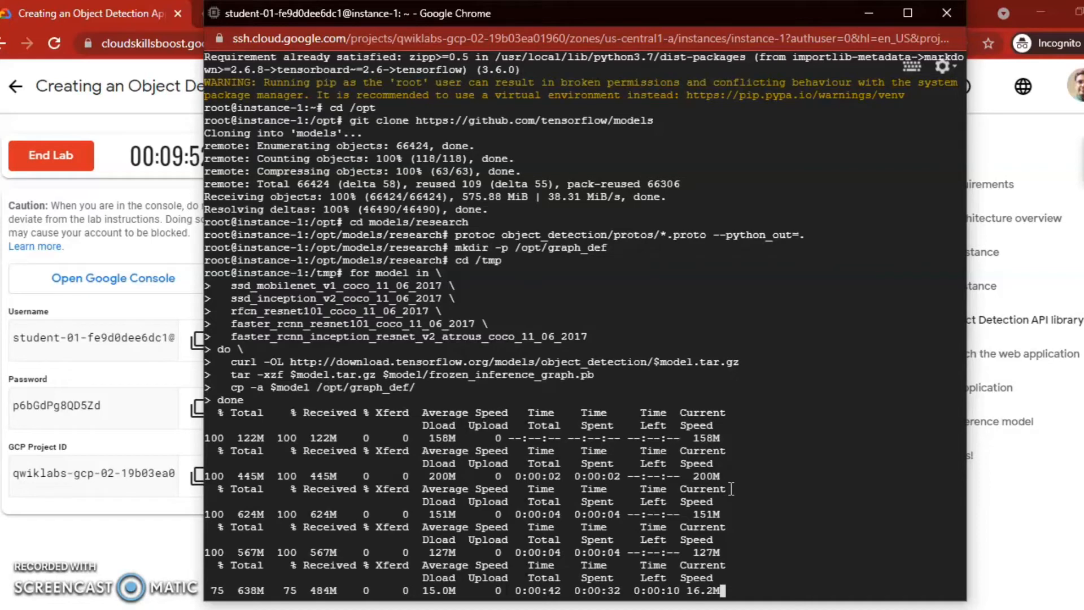
{"action": "key", "text": "Return"}
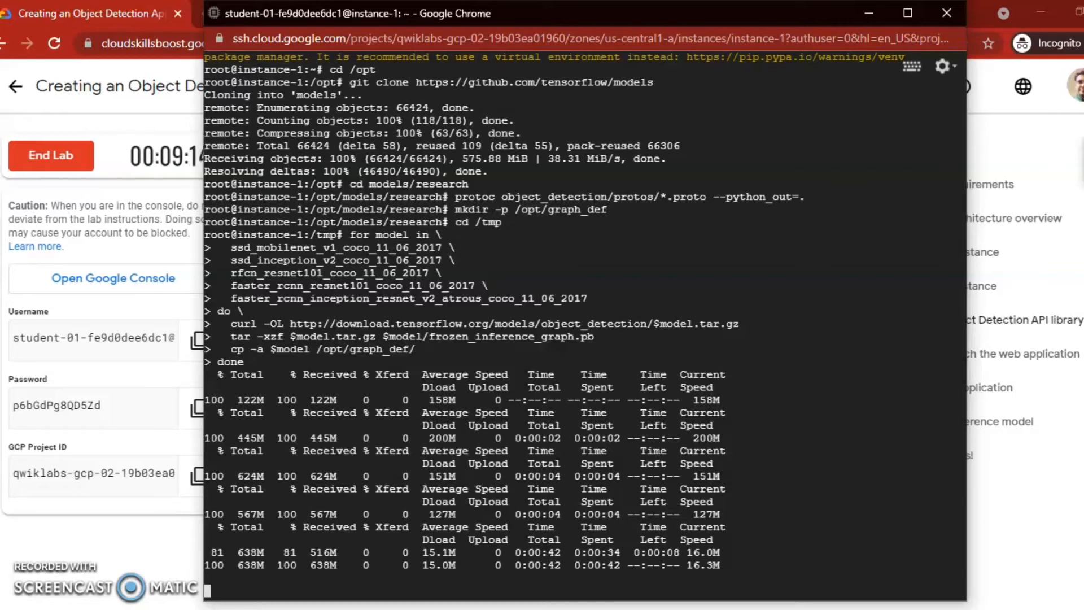
{"action": "key", "text": "Return"}
{"action": "key", "text": "Return"}
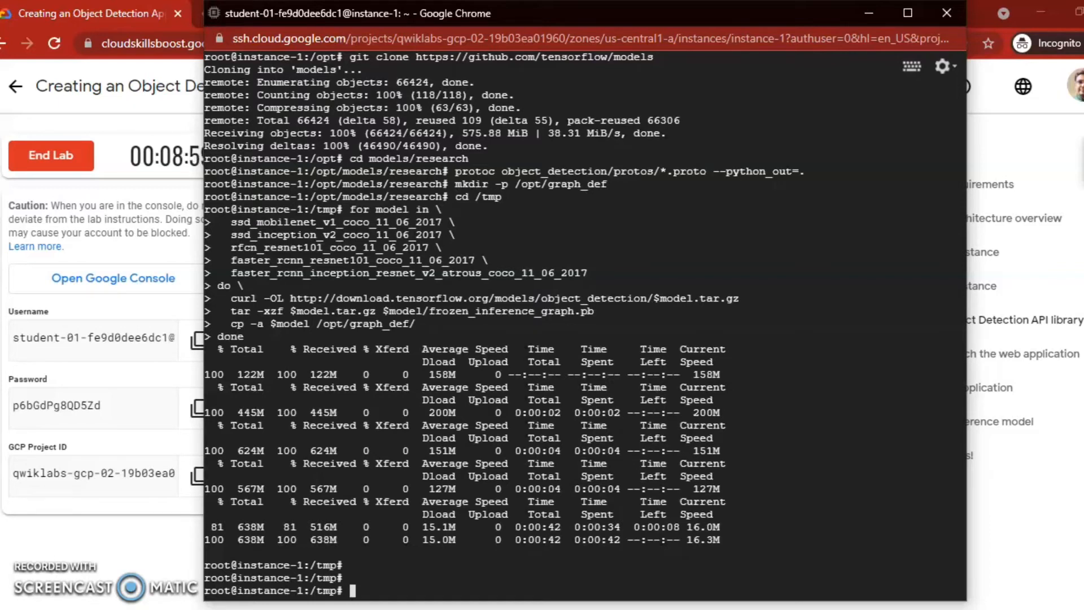
{"action": "key", "text": "ctrl+v"}
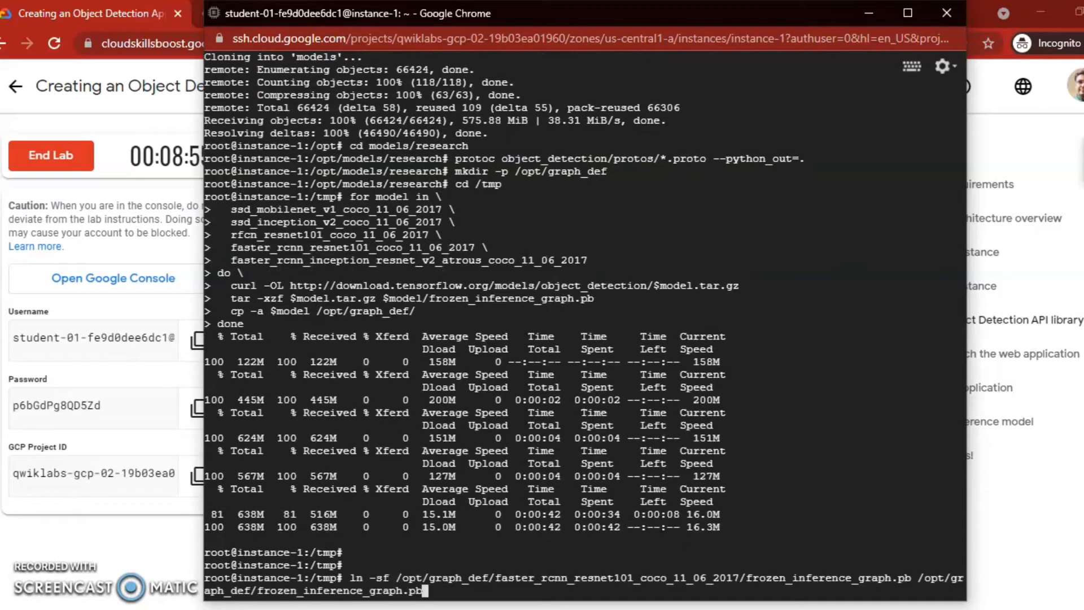
{"action": "key", "text": "Return"}
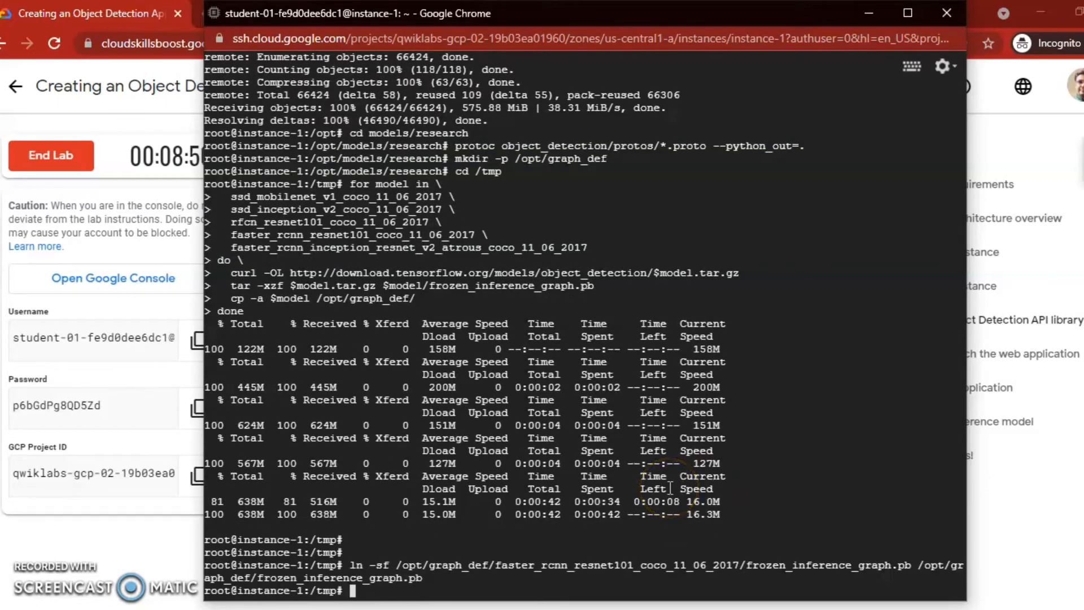
- Copy cd $HOME from the web application section of the lab guide and run it in the SSH terminal to enter the root home directory
{"action": "key", "text": "alt+Tab"}
{"action": "scroll", "coordinate": [536, 440], "scroll_direction": "down", "scroll_amount": 9}
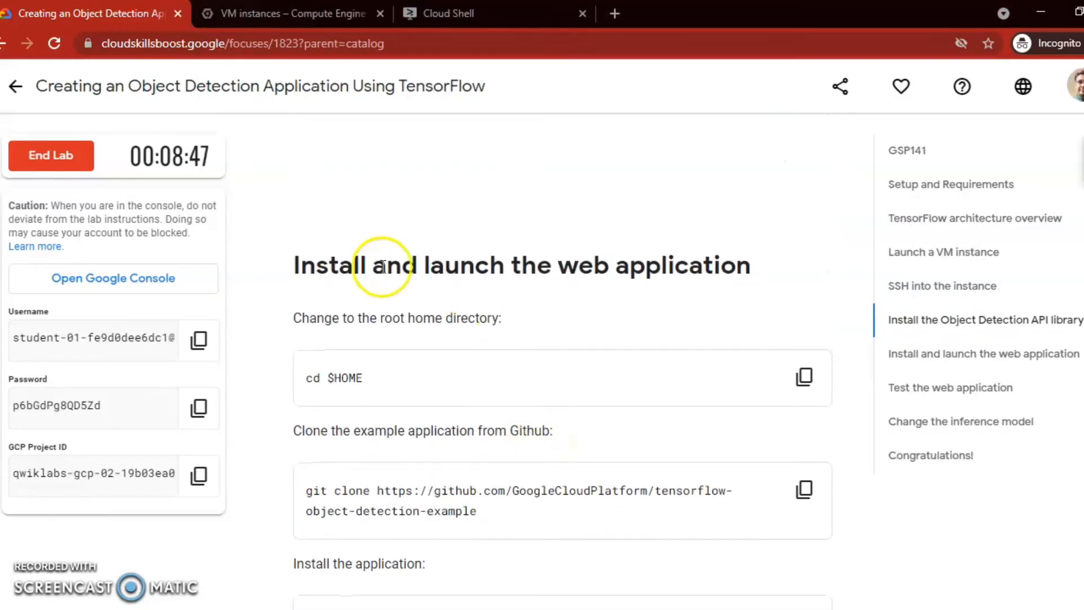
{"action": "left_click_drag", "start_coordinate": [293, 277], "coordinate": [763, 267]}
{"action": "scroll", "coordinate": [756, 302], "scroll_direction": "down", "scroll_amount": 2}
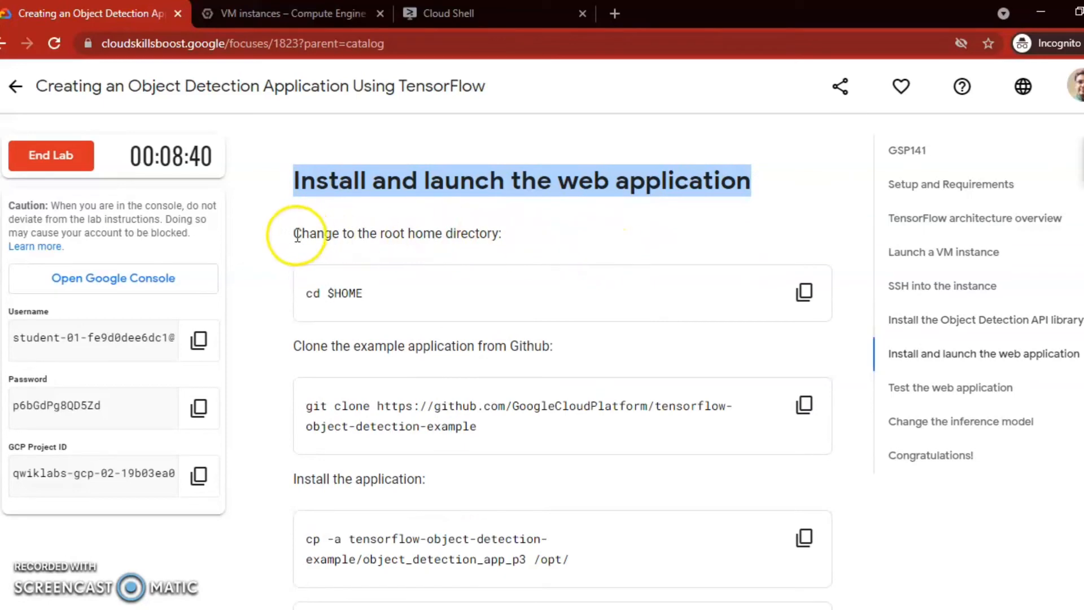
{"action": "left_click_drag", "start_coordinate": [294, 234], "coordinate": [508, 237]}
{"action": "left_click", "coordinate": [804, 292]}
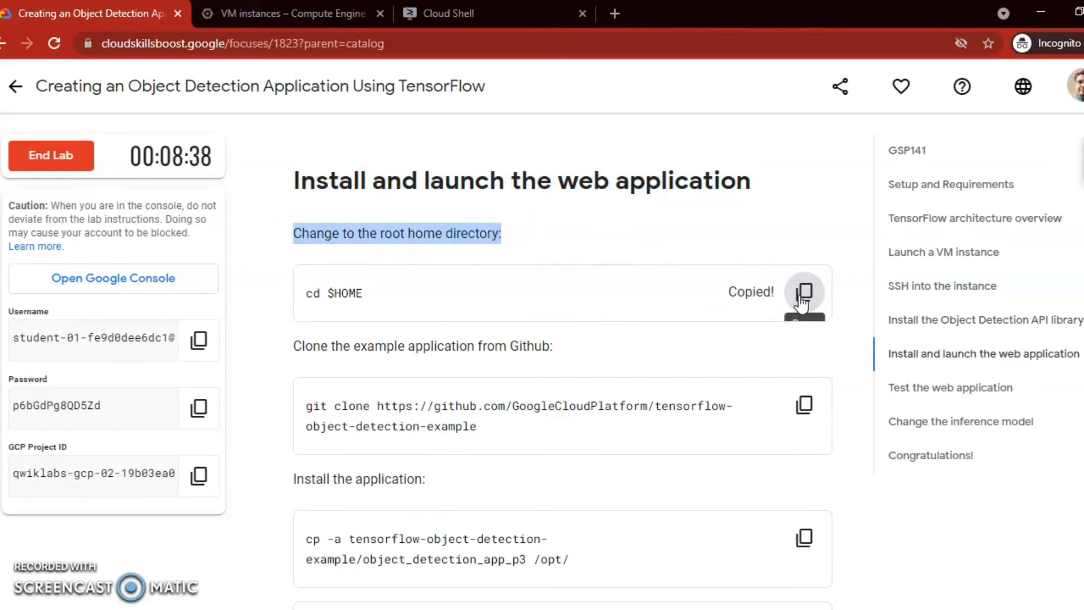
{"action": "key", "text": "alt+Tab"}
{"action": "key", "text": "ctrl+v"}
{"action": "key", "text": "Return"}
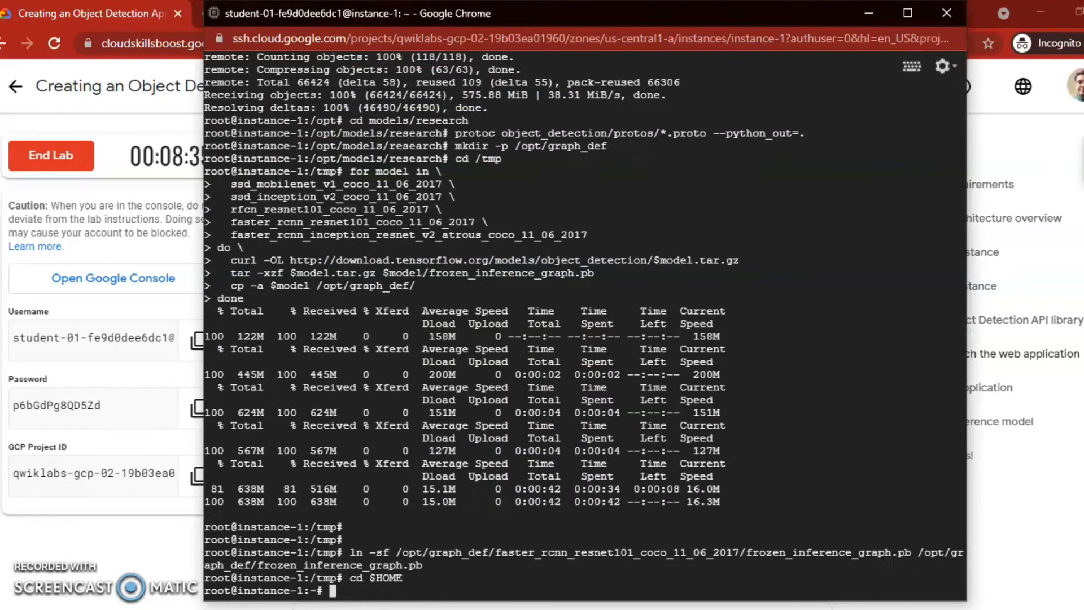
{"action": "key", "text": "alt+Tab"}
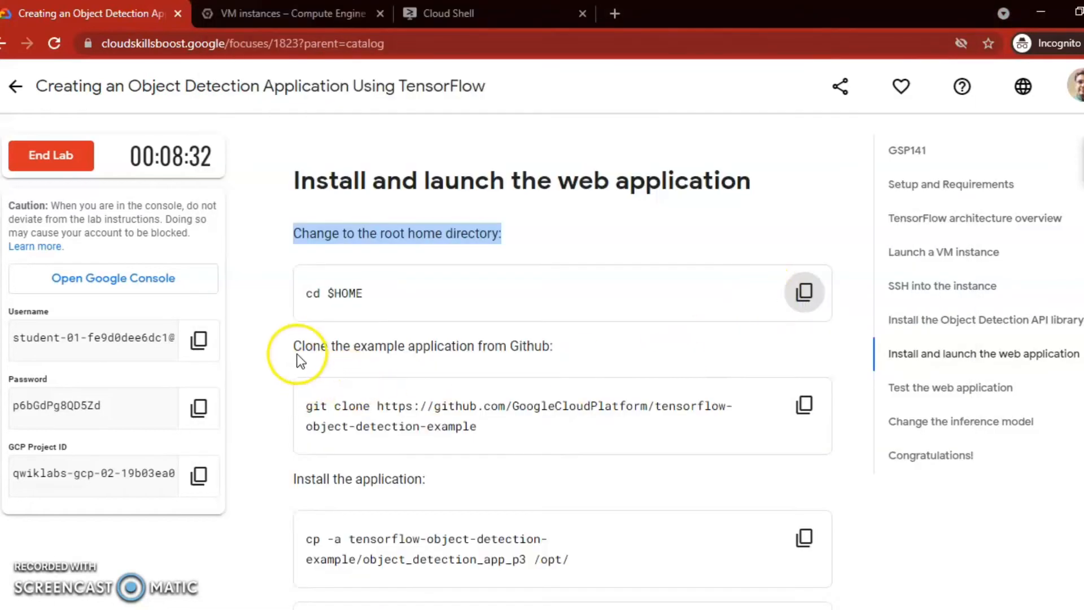
{"action": "mouse_move", "coordinate": [294, 345]}
{"action": "left_mouse_down"}
{"action": "mouse_move", "coordinate": [543, 356]}
{"action": "mouse_move", "coordinate": [561, 345]}
{"action": "left_mouse_up"}
{"action": "left_click", "coordinate": [803, 405]}
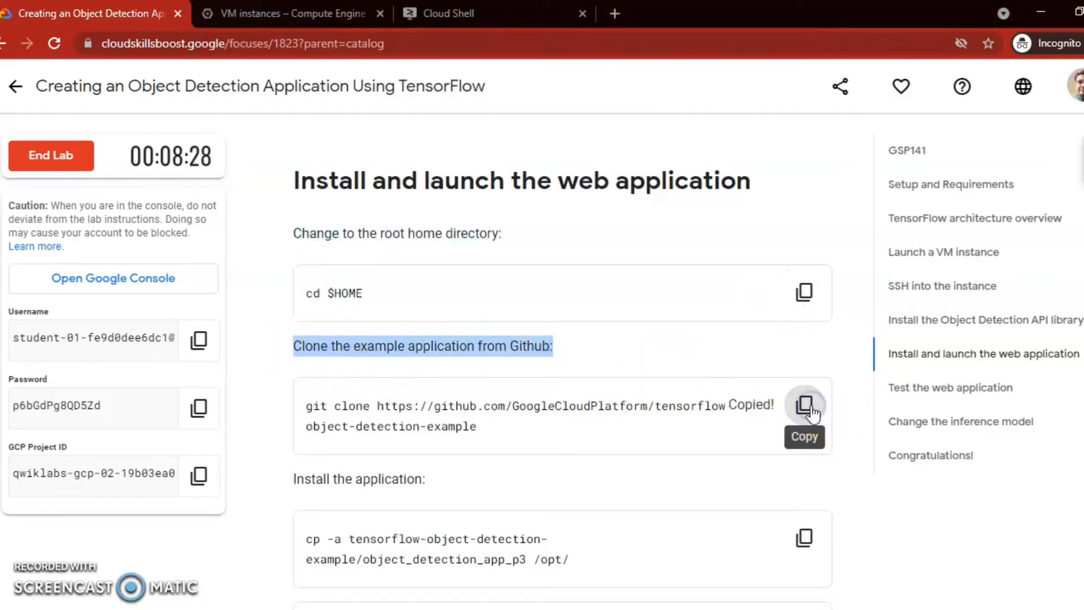
{"action": "key", "text": "alt+Tab"}
{"action": "key", "text": "ctrl+v"}
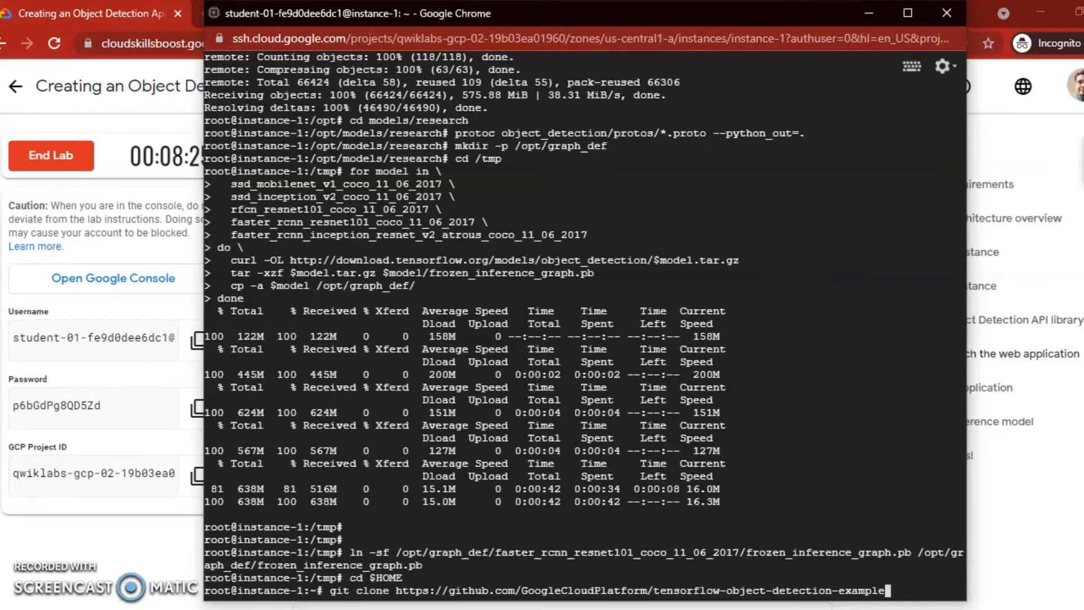
{"action": "key", "text": "Return"}
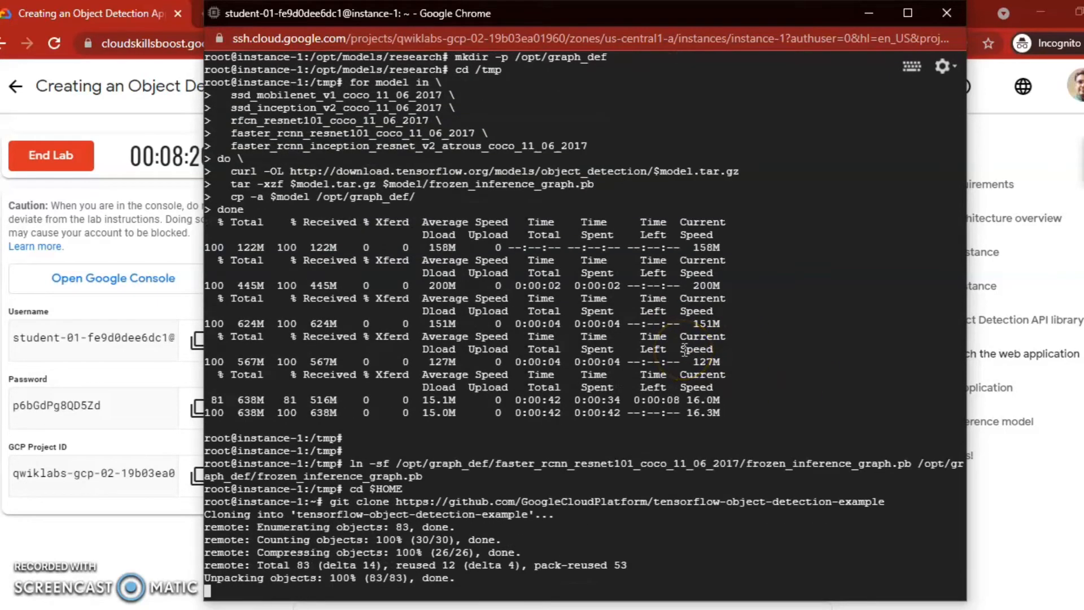
- Copy cp -a tensorflow-object-detection-example/object_detection_app_p3 /opt/ from the lab guide and run it in the SSH terminal to install the application
{"action": "key", "text": "alt+Tab"}
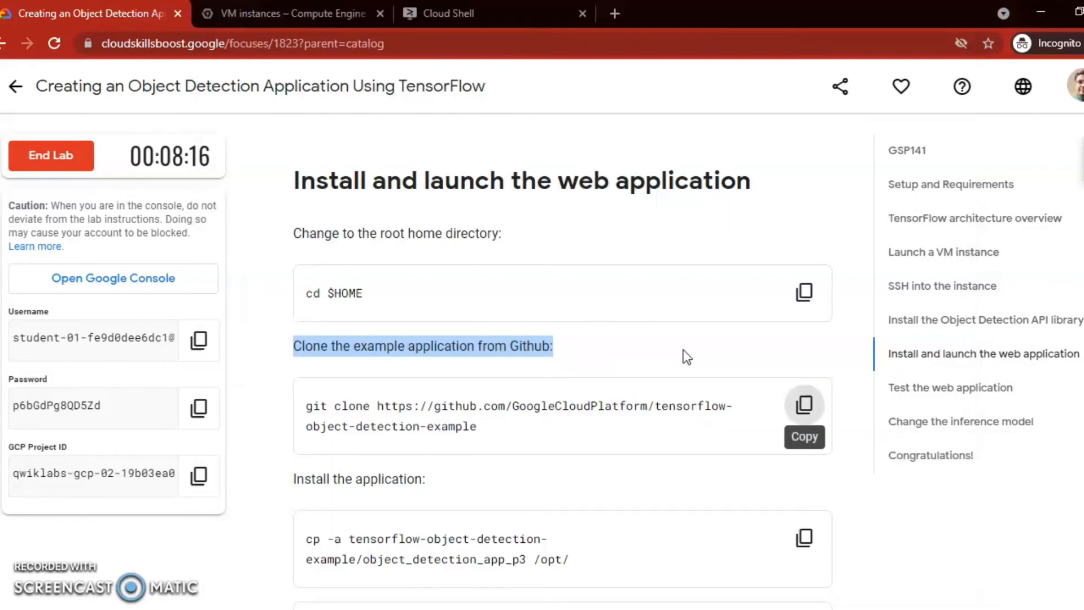
{"action": "scroll", "coordinate": [677, 366], "scroll_direction": "down", "scroll_amount": 5}
{"action": "left_click_drag", "start_coordinate": [297, 229], "coordinate": [431, 227]}
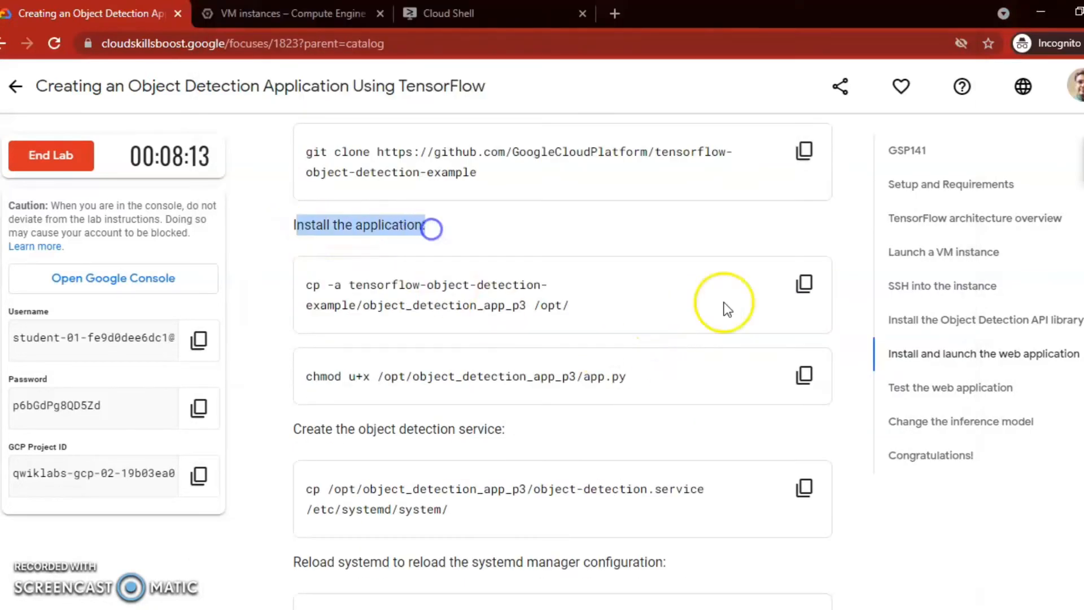
{"action": "left_click", "coordinate": [805, 283]}
{"action": "key", "text": "alt+Tab"}
{"action": "key", "text": "ctrl+v"}
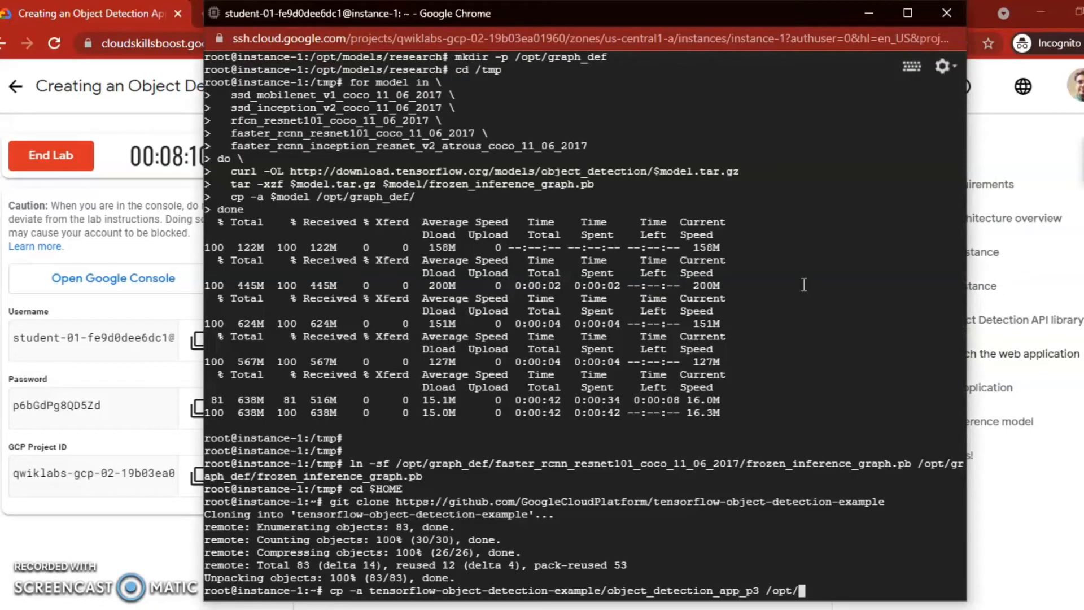
{"action": "key", "text": "Return"}
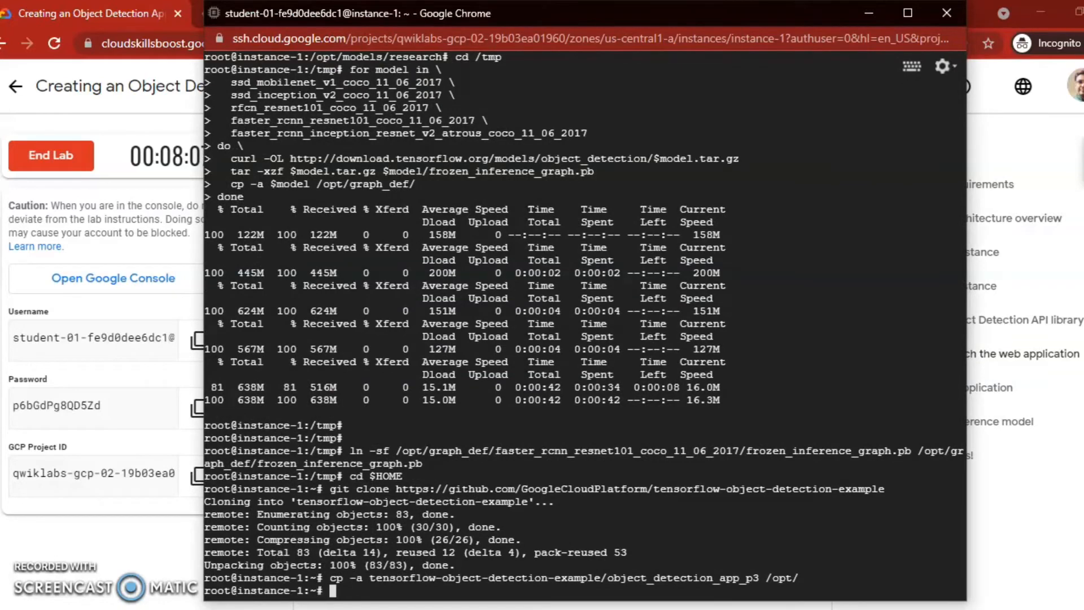
- Copy chmod u+x /opt/object_detection_app_p3/app.py from the lab guide and run it in the SSH terminal to make app.py executable
{"action": "key", "text": "alt+Tab"}
{"action": "left_click", "coordinate": [805, 378]}
{"action": "key", "text": "alt+Tab"}
{"action": "key", "text": "ctrl+v"}
{"action": "key", "text": "Return"}
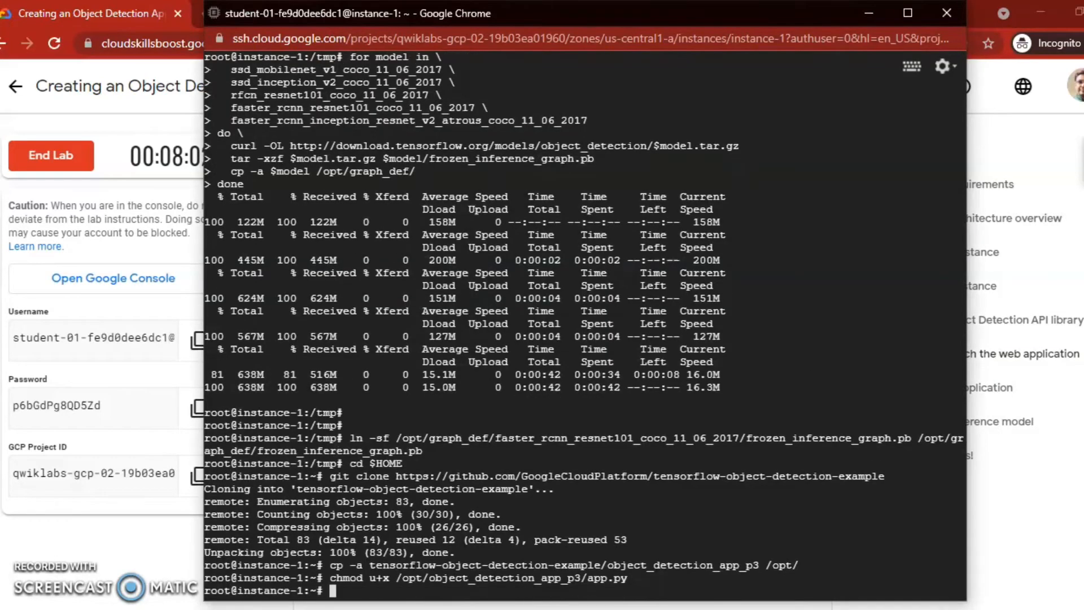
- Copy cp /opt/object_detection_app_p3/object-detection.service /etc/systemd/system/ from the lab guide and run it in the SSH terminal to create the service
{"action": "key", "text": "alt+Tab"}
{"action": "left_click_drag", "start_coordinate": [294, 430], "coordinate": [534, 442]}
{"action": "scroll", "coordinate": [662, 277], "scroll_direction": "down", "scroll_amount": 4}
{"action": "left_click", "coordinate": [805, 235]}
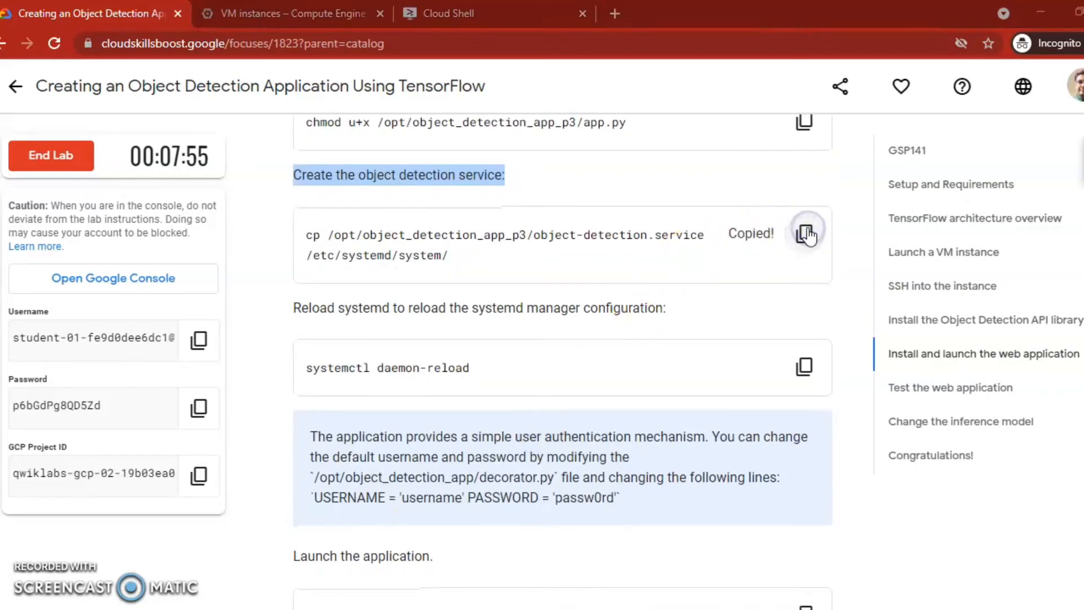
{"action": "key", "text": "alt+Tab"}
{"action": "key", "text": "ctrl+v"}
{"action": "key", "text": "Return"}
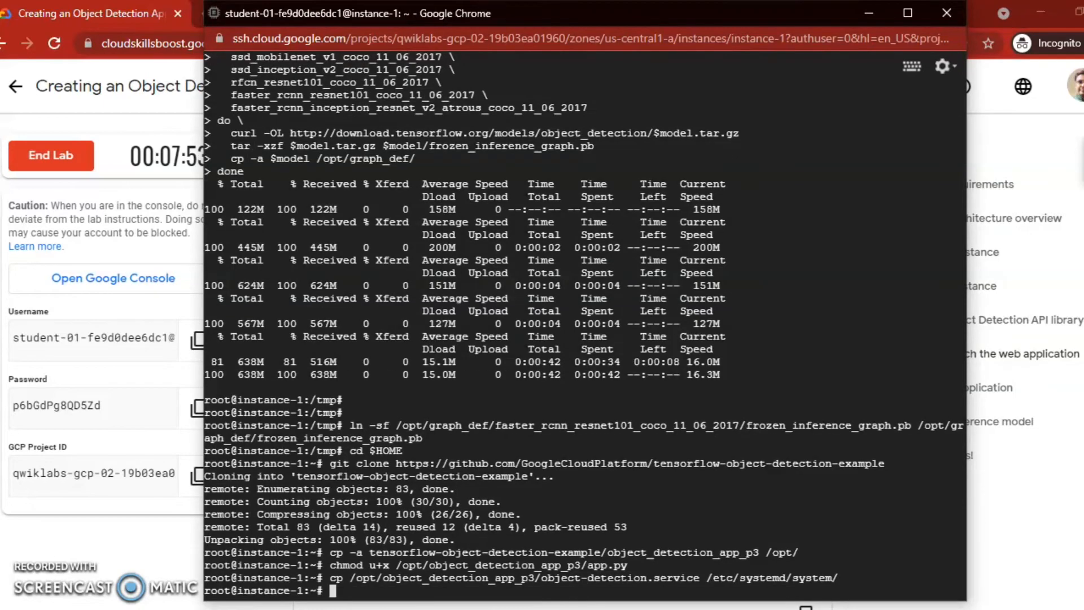
- Copy systemctl daemon-reload from the lab guide and run it in the SSH terminal to reload the systemd manager configuration
{"action": "key", "text": "alt+Tab"}
{"action": "left_click", "coordinate": [805, 363]}
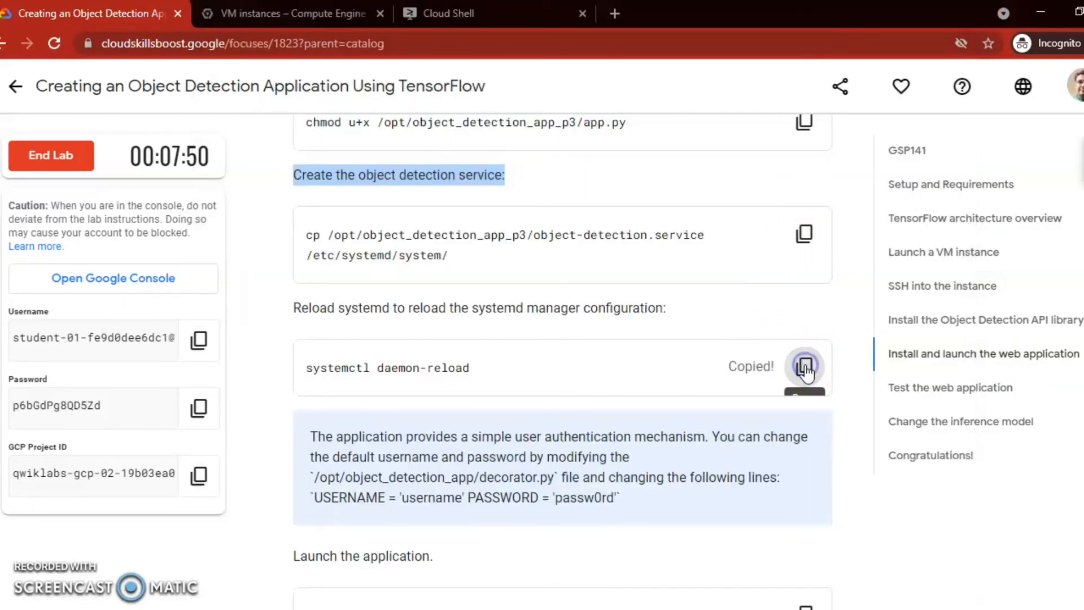
{"action": "key", "text": "alt+Tab"}
{"action": "key", "text": "ctrl+v"}
{"action": "key", "text": "Return"}
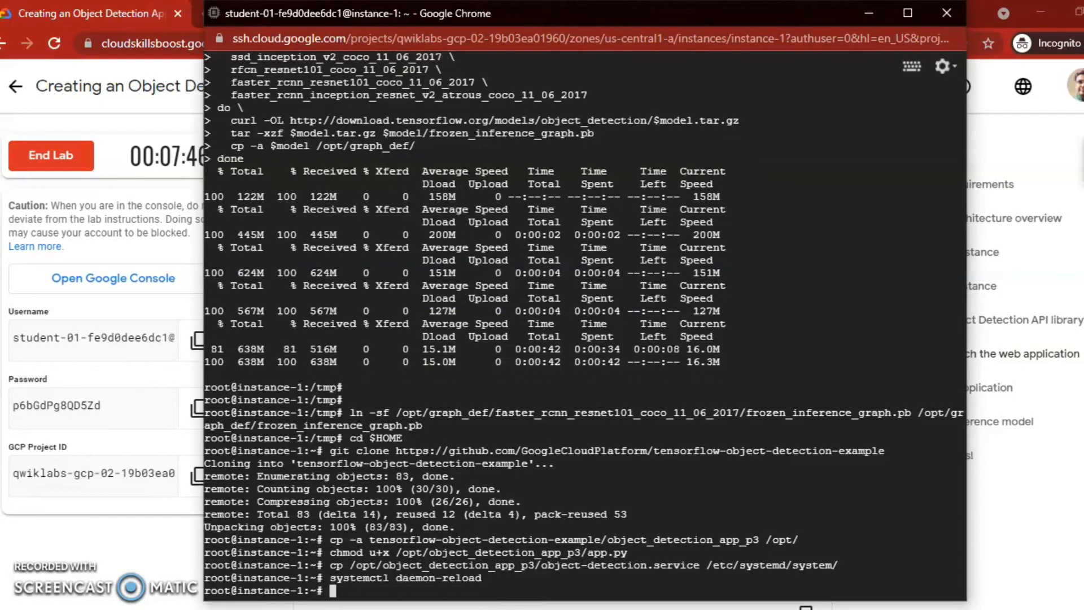
- Read the lab guide's note on the application's user authentication and view the lab checkpoints
{"action": "key", "text": "alt+Tab"}
{"action": "scroll", "coordinate": [634, 415], "scroll_direction": "down", "scroll_amount": 3}
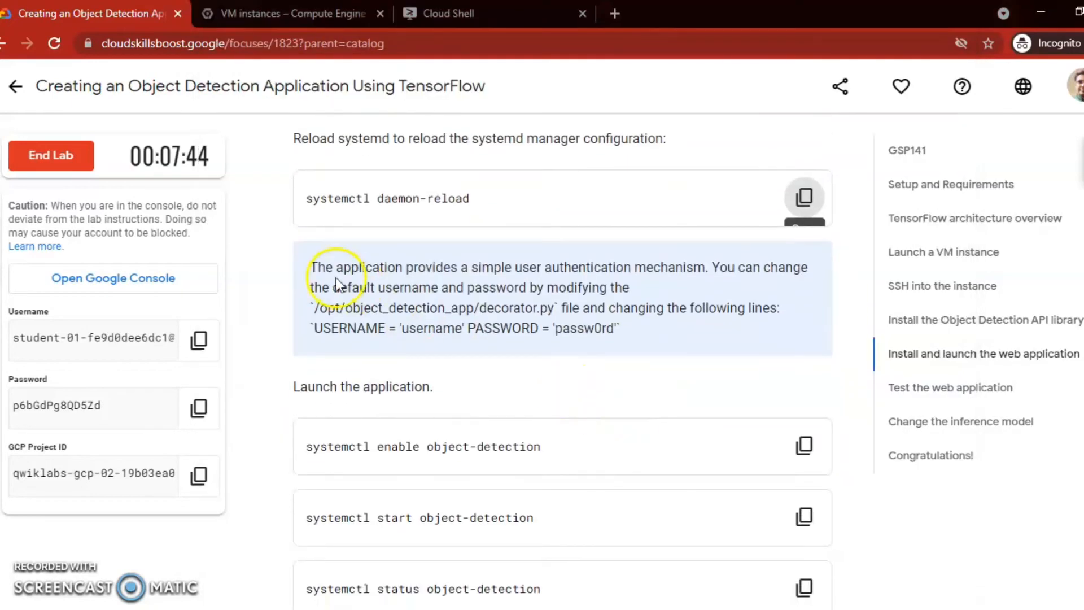
{"action": "left_click_drag", "start_coordinate": [311, 268], "coordinate": [644, 336]}
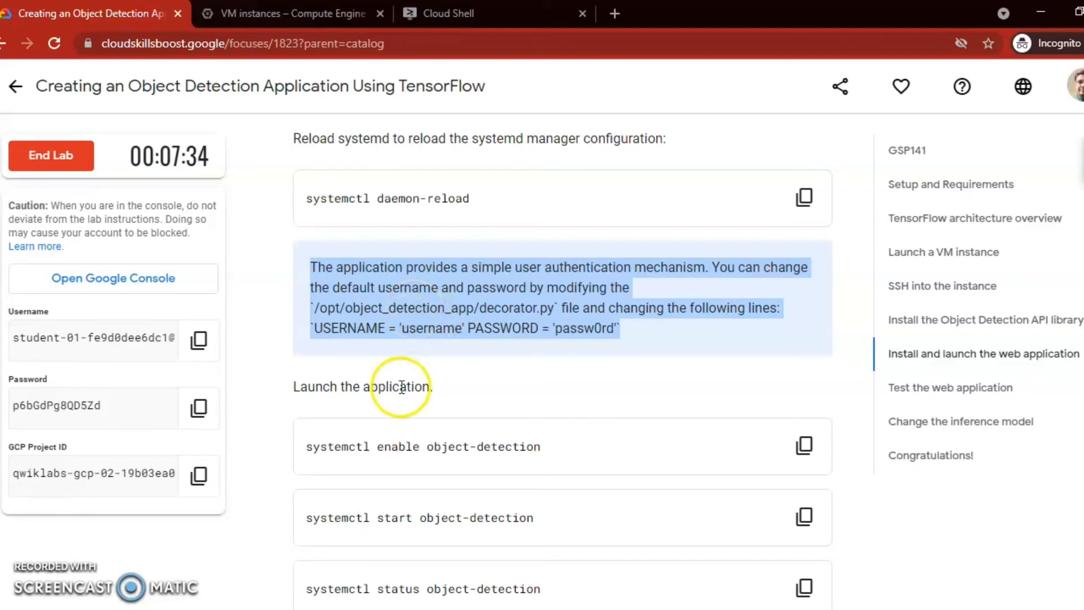
{"action": "scroll", "coordinate": [389, 404], "scroll_direction": "down", "scroll_amount": 2}
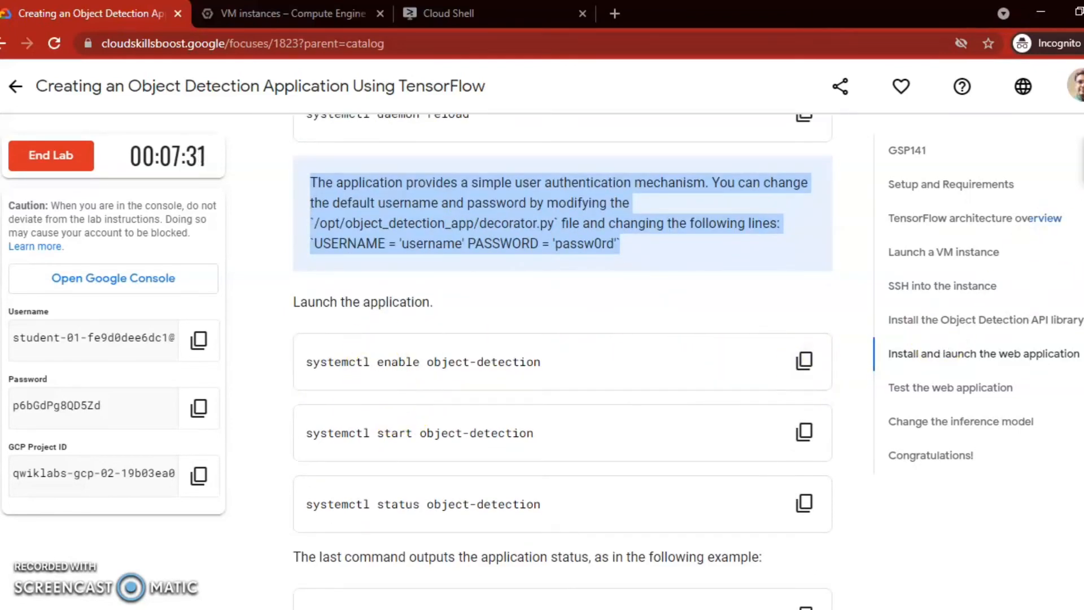
{"action": "left_click", "coordinate": [1082, 163]}
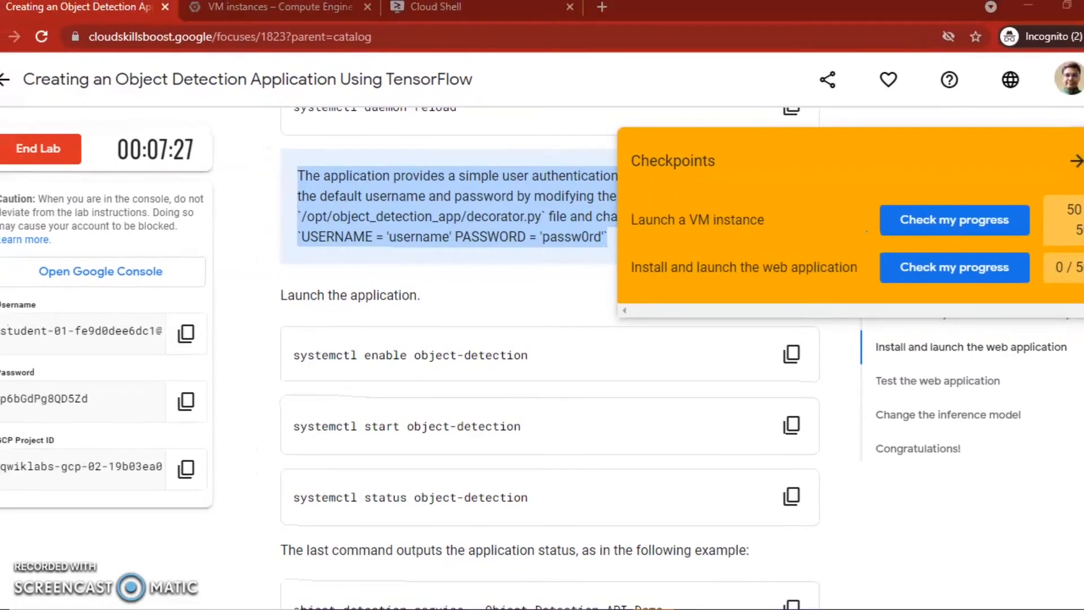
{"action": "left_click", "coordinate": [1066, 163]}
- Copy systemctl enable object-detection from the lab guide and run it in the SSH terminal to enable the service
{"action": "scroll", "coordinate": [709, 367], "scroll_direction": "down", "scroll_amount": 2}
{"action": "left_click", "coordinate": [790, 272]}
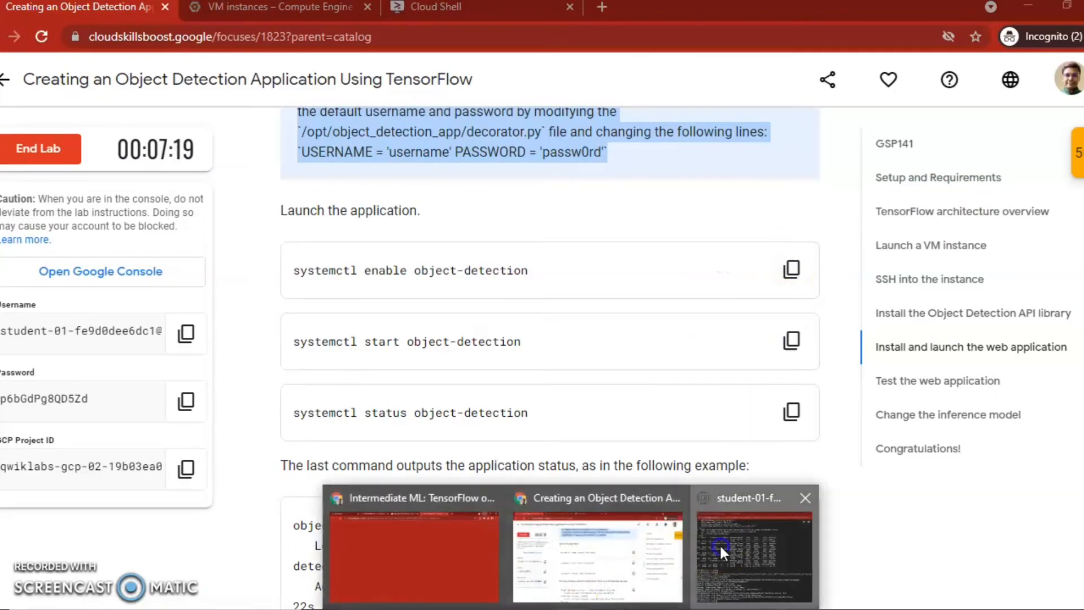
{"action": "left_click", "coordinate": [719, 543]}
{"action": "key", "text": "ctrl+v"}
{"action": "key", "text": "Return"}
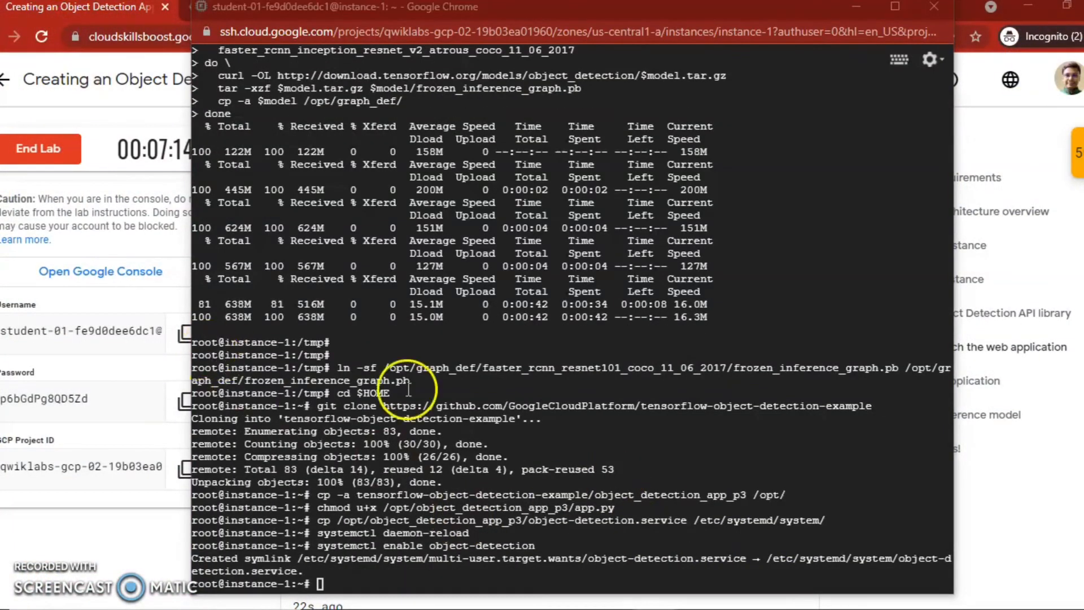
- Copy systemctl start object-detection from the lab guide and run it in the SSH terminal to start the service
{"action": "left_click", "coordinate": [1024, 279]}
{"action": "scroll", "coordinate": [739, 432], "scroll_direction": "down", "scroll_amount": 10}
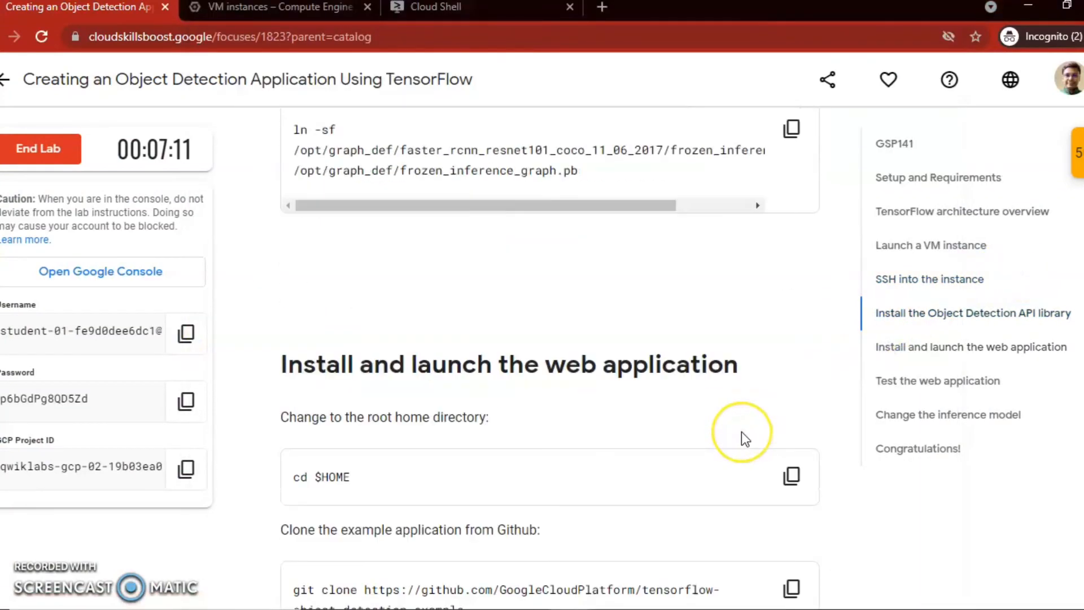
{"action": "scroll", "coordinate": [741, 431], "scroll_direction": "down", "scroll_amount": 15}
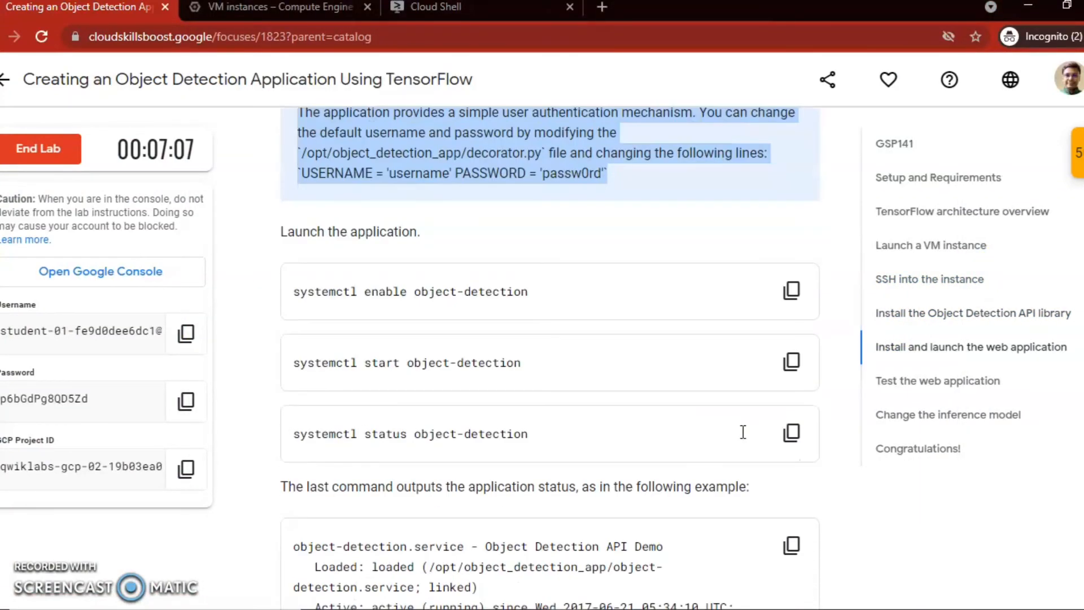
{"action": "left_click", "coordinate": [791, 361]}
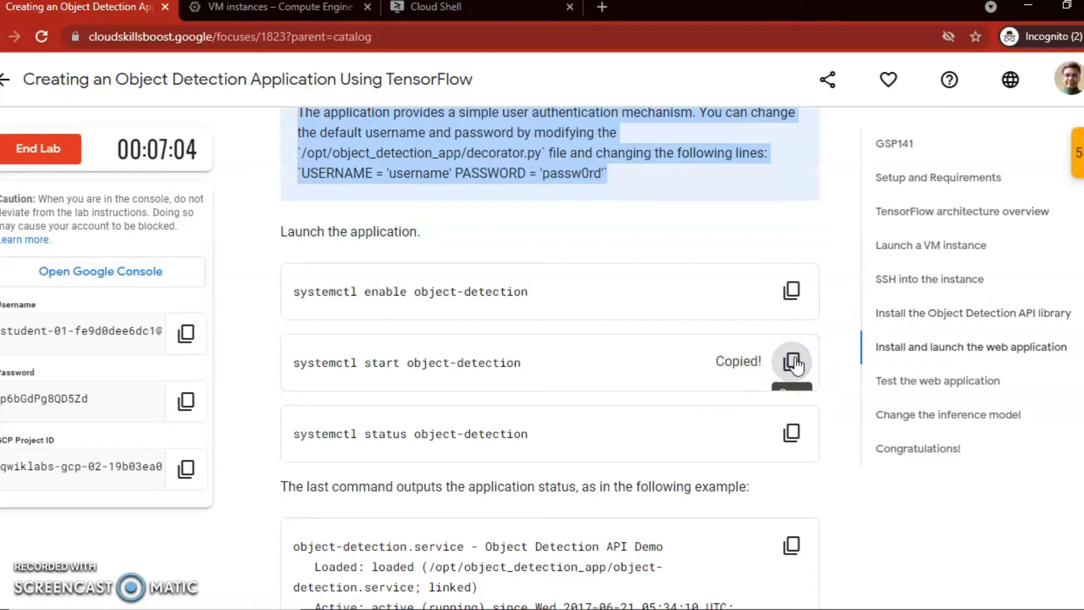
{"action": "mouse_move", "coordinate": [621, 601]}
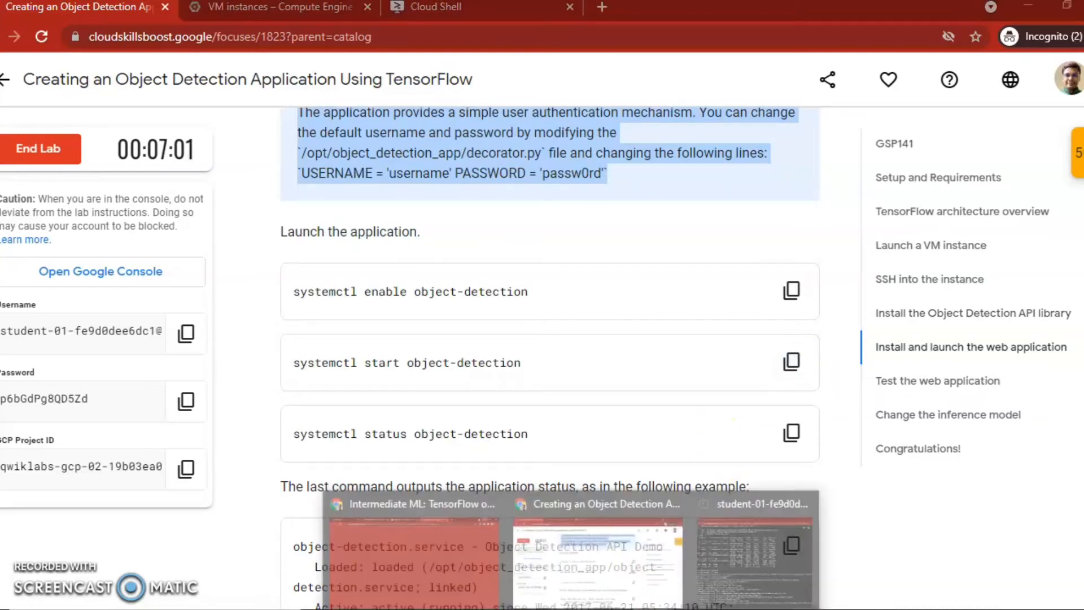
{"action": "left_click", "coordinate": [734, 547]}
{"action": "key", "text": "ctrl+v"}
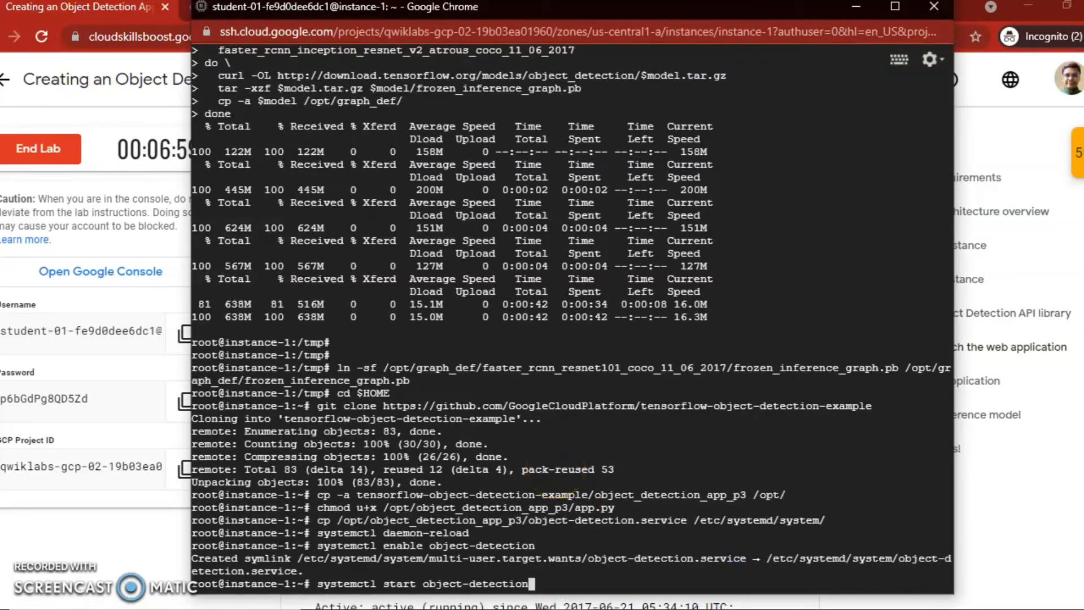
{"action": "key", "text": "Return"}
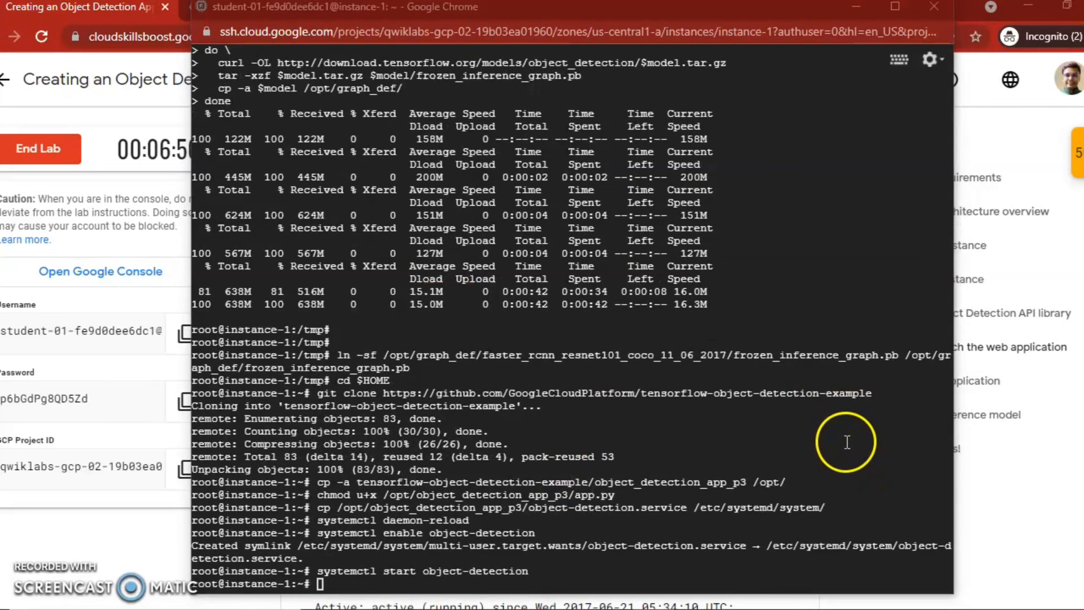
- Copy systemctl status object-detection from the lab guide and run it in the SSH terminal to check the application status
{"action": "mouse_move", "coordinate": [621, 601]}
{"action": "left_click", "coordinate": [685, 497]}
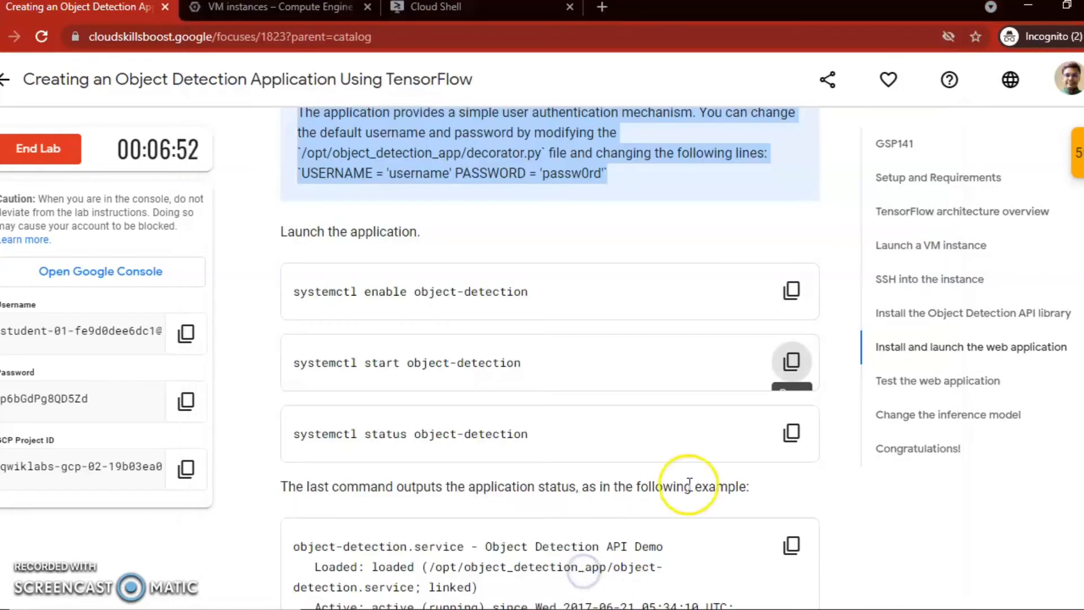
{"action": "left_click", "coordinate": [792, 432]}
{"action": "left_click", "coordinate": [734, 524]}
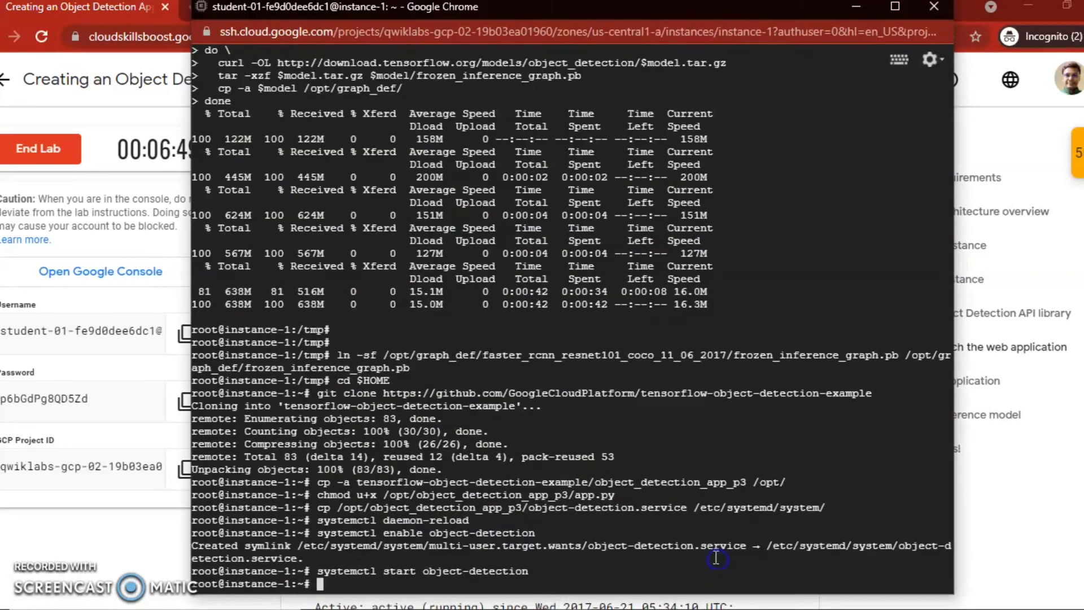
{"action": "key", "text": "ctrl+v"}
{"action": "key", "text": "Return"}
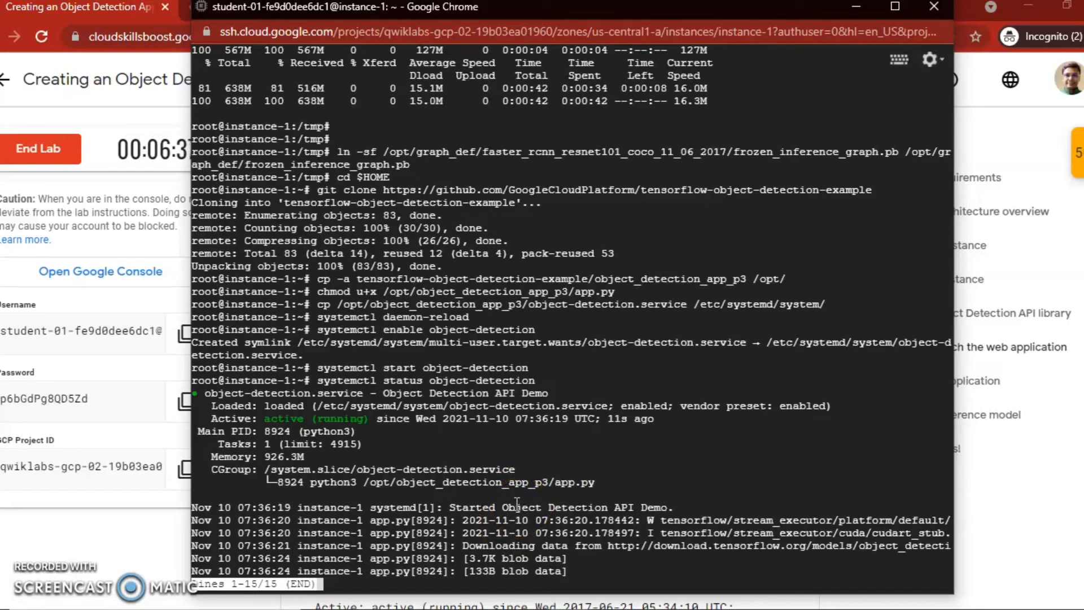
- Compare the terminal's status output with the lab guide's example and read the instructions for a hanging command
{"action": "key", "text": "alt+Tab"}
{"action": "scroll", "coordinate": [518, 509], "scroll_direction": "down", "scroll_amount": 2}
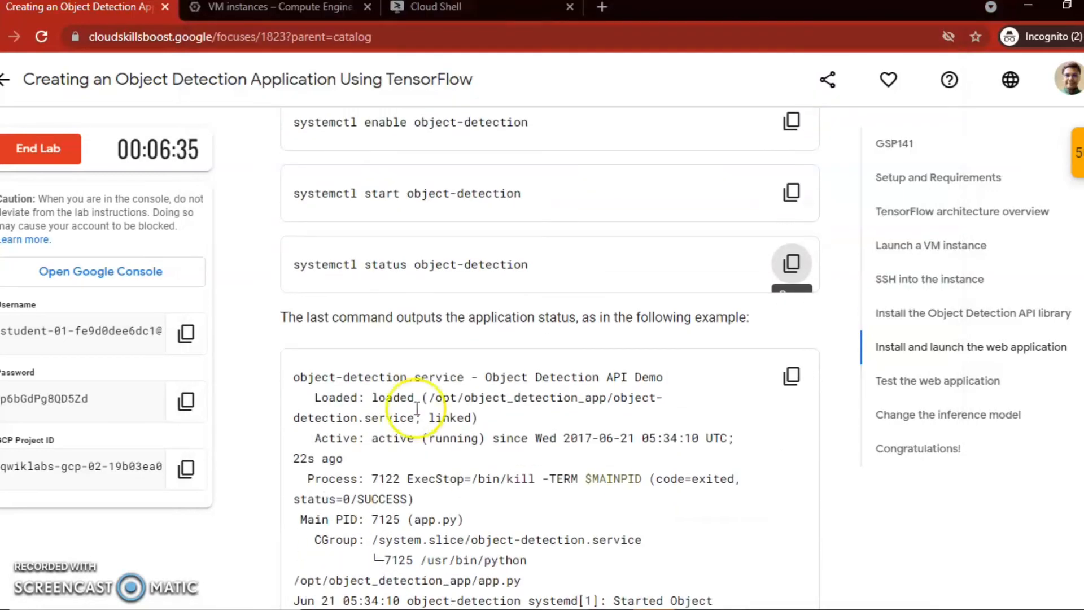
{"action": "scroll", "coordinate": [414, 407], "scroll_direction": "down", "scroll_amount": 1}
{"action": "left_click", "coordinate": [284, 234]}
{"action": "left_click_drag", "start_coordinate": [284, 234], "coordinate": [764, 240]}
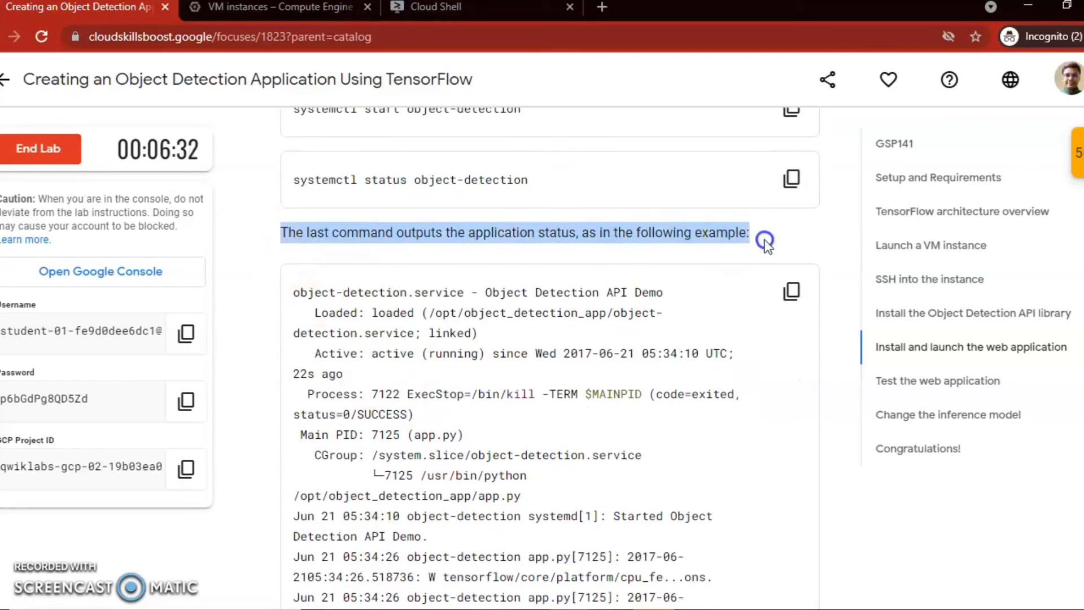
{"action": "scroll", "coordinate": [767, 254], "scroll_direction": "down", "scroll_amount": 2}
{"action": "left_click", "coordinate": [791, 204]}
{"action": "scroll", "coordinate": [755, 367], "scroll_direction": "down", "scroll_amount": 5}
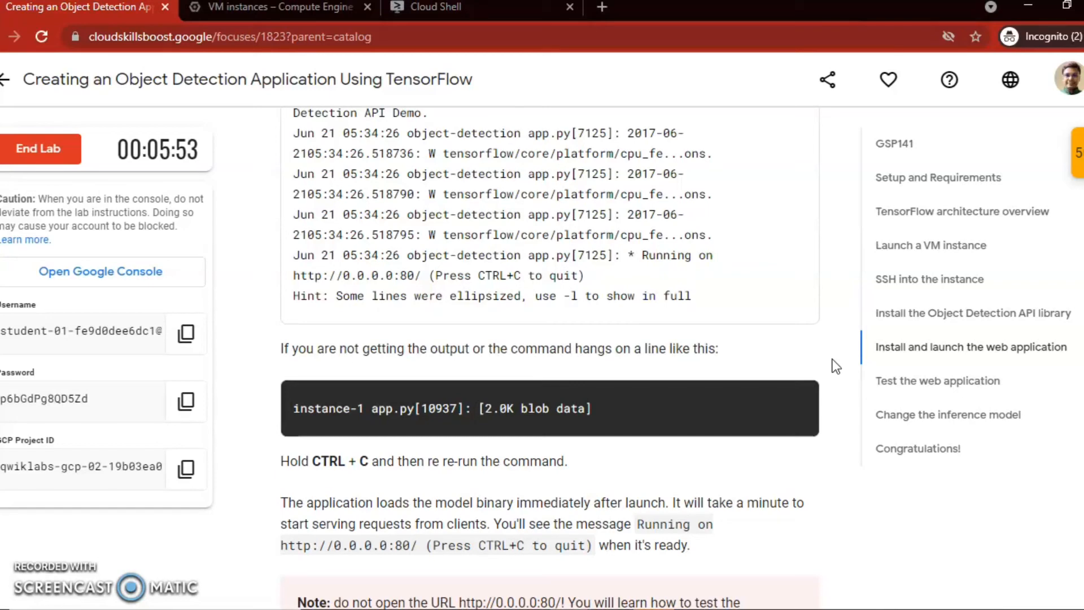
{"action": "key", "text": "alt+Tab"}
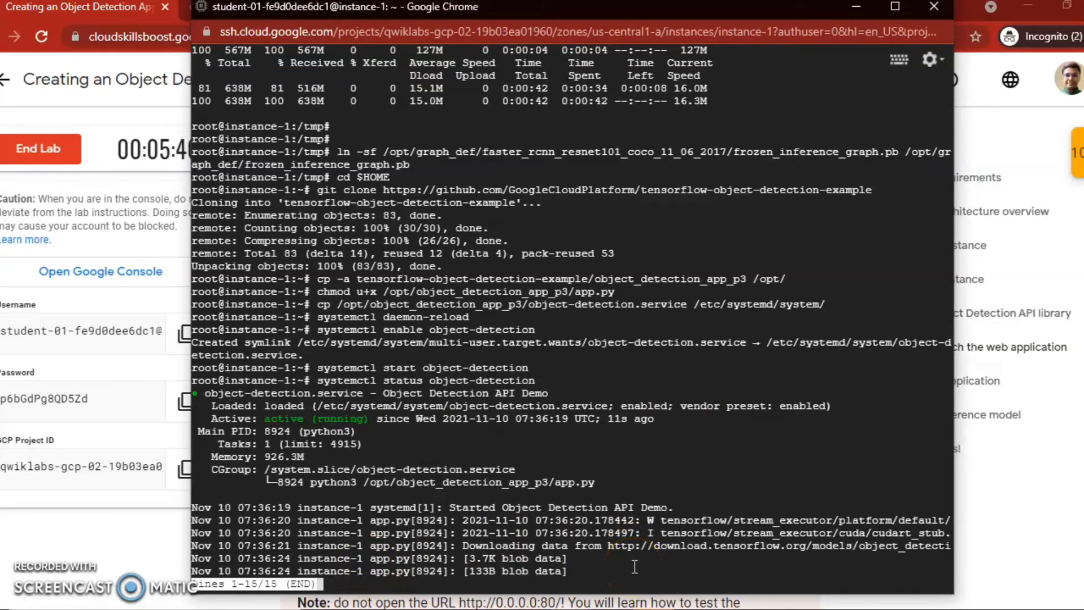
{"action": "key", "text": "alt+Tab"}
{"action": "scroll", "coordinate": [605, 436], "scroll_direction": "up", "scroll_amount": 5}
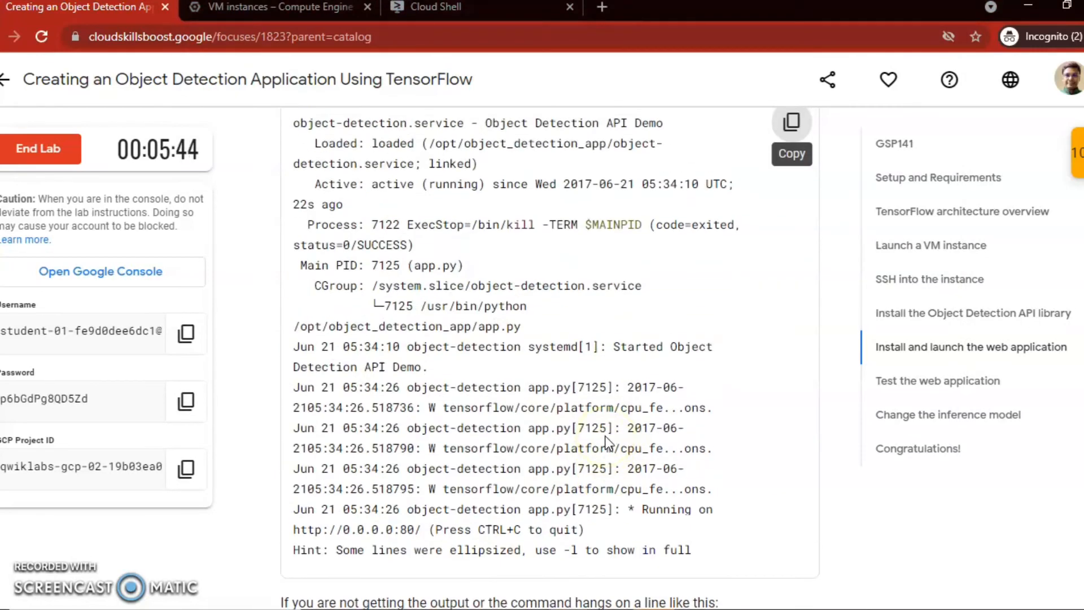
{"action": "scroll", "coordinate": [605, 435], "scroll_direction": "up", "scroll_amount": 3}
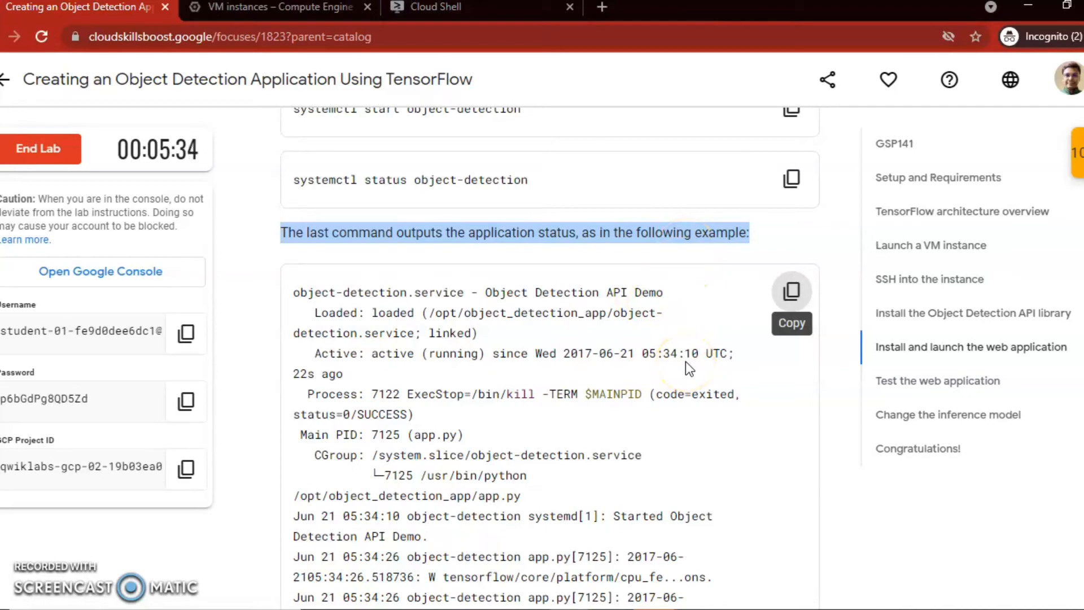
{"action": "scroll", "coordinate": [687, 366], "scroll_direction": "down", "scroll_amount": 6}
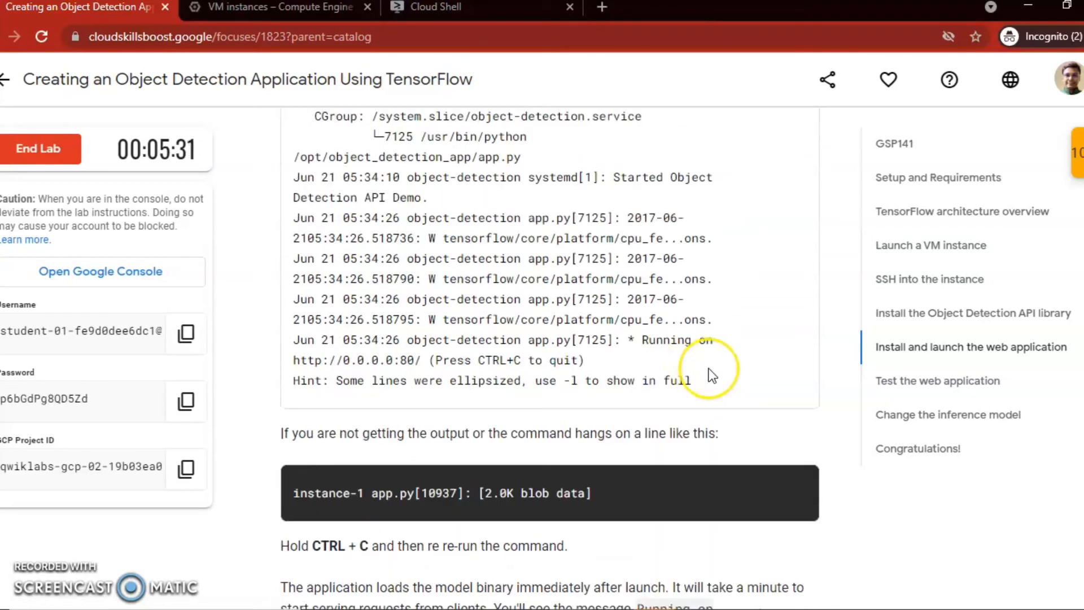
{"action": "scroll", "coordinate": [706, 368], "scroll_direction": "down", "scroll_amount": 6}
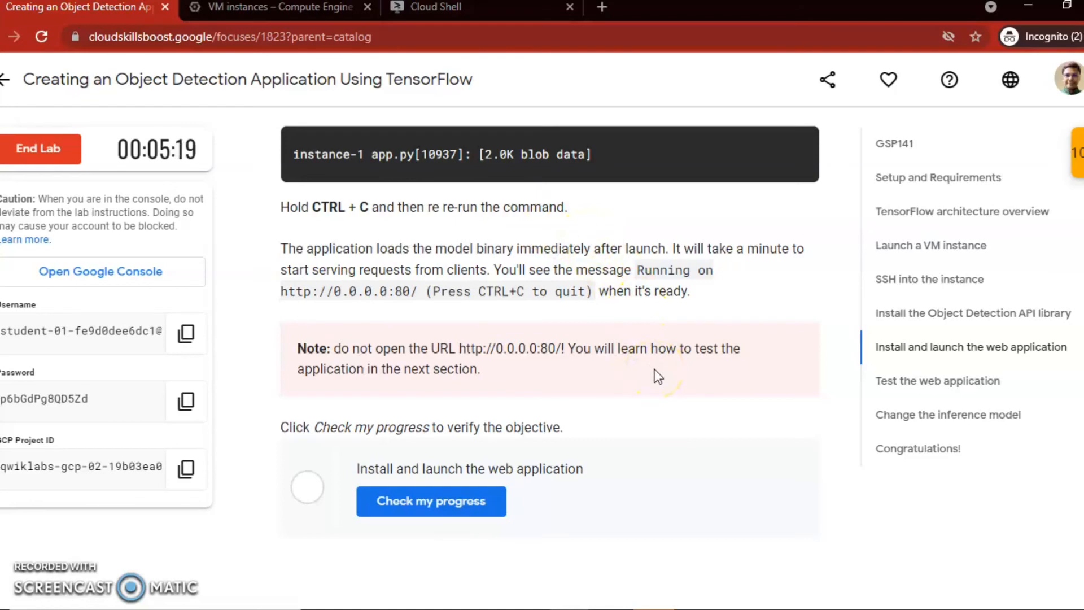
{"action": "key", "text": "alt+Tab"}
{"action": "key", "text": "alt+Tab"}
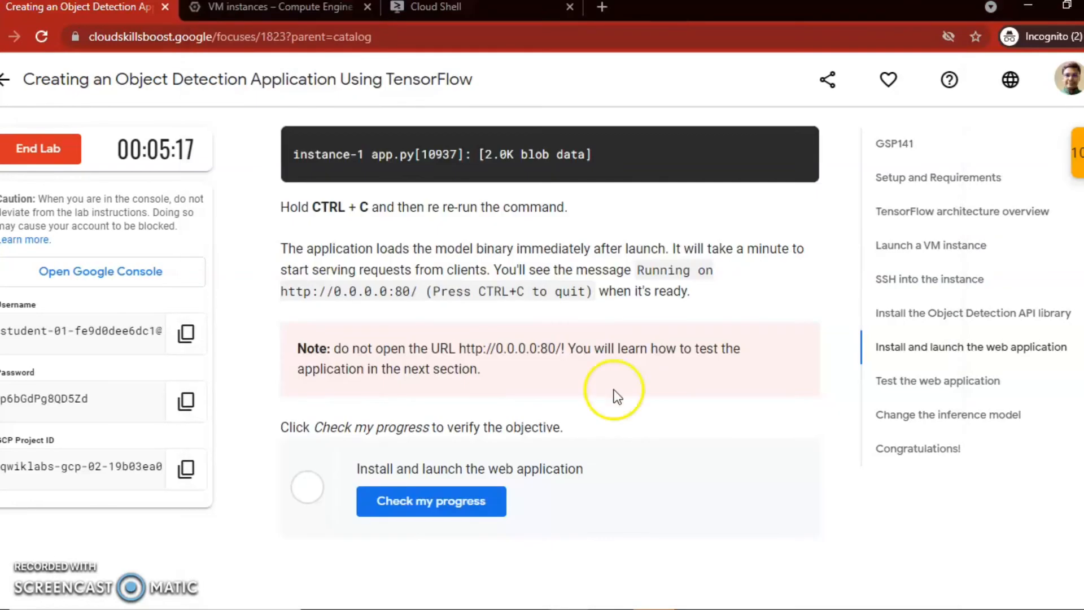
- Exit the status output in the SSH terminal and run systemctl status object-detection again
{"action": "key", "text": "alt+Tab"}
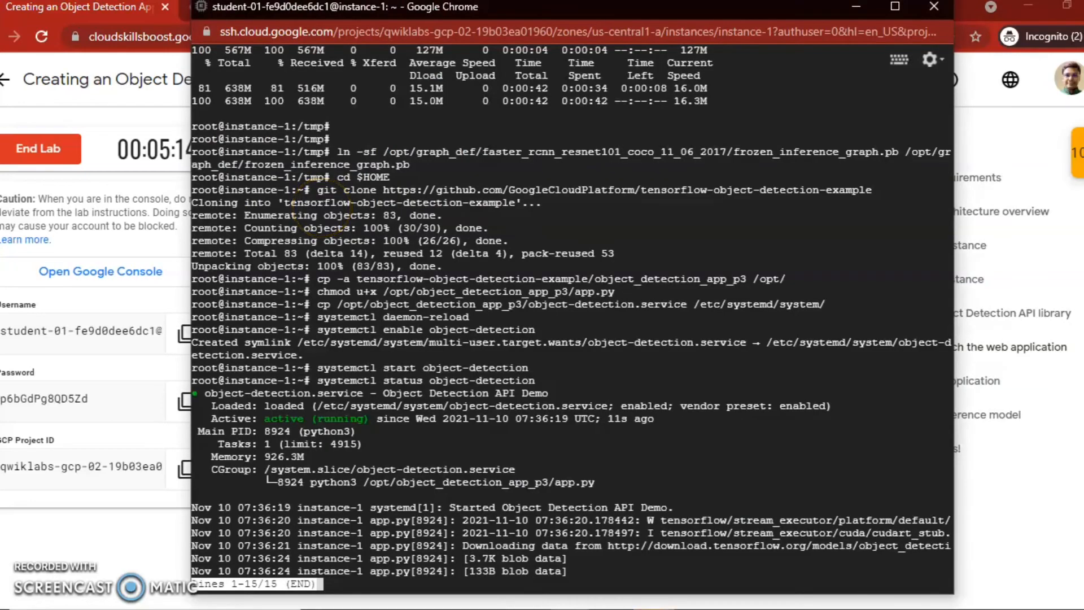
{"action": "key", "text": "q"}
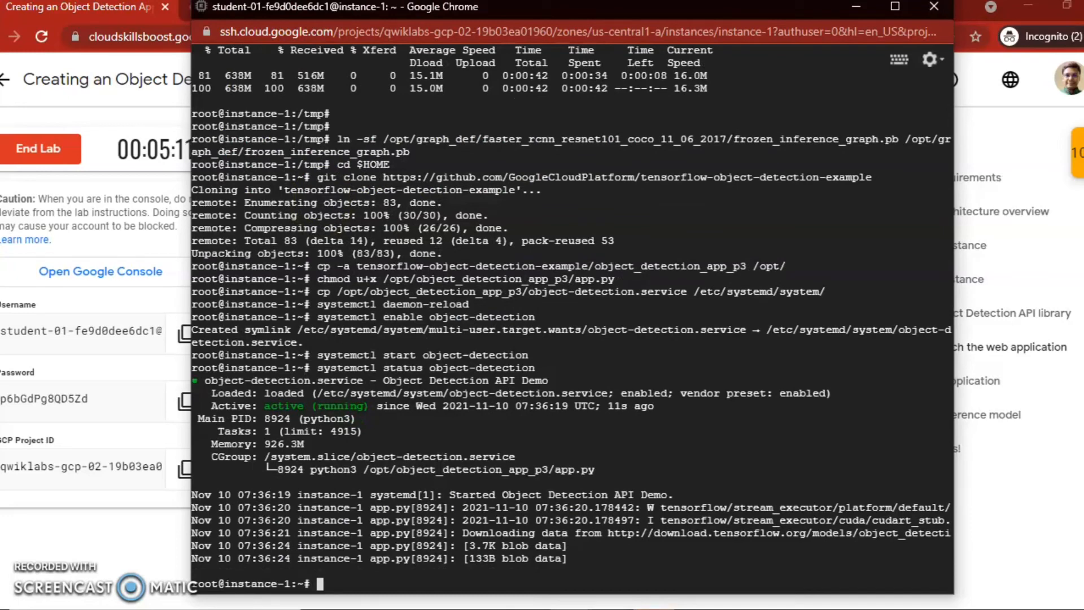
{"action": "key", "text": "alt+Tab"}
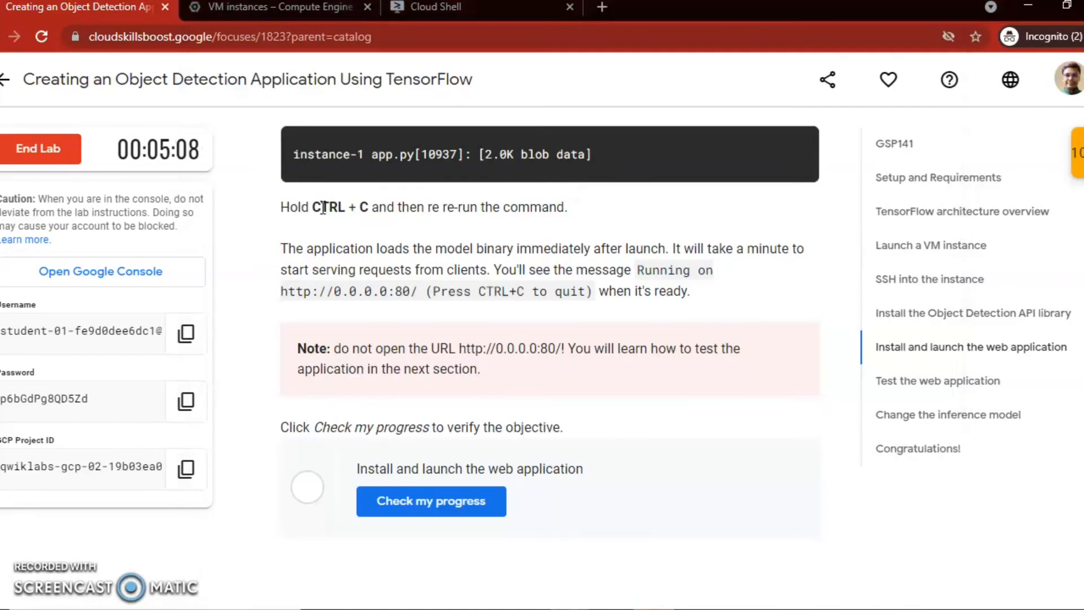
{"action": "scroll", "coordinate": [721, 343], "scroll_direction": "up", "scroll_amount": 7}
{"action": "scroll", "coordinate": [720, 343], "scroll_direction": "up", "scroll_amount": 4}
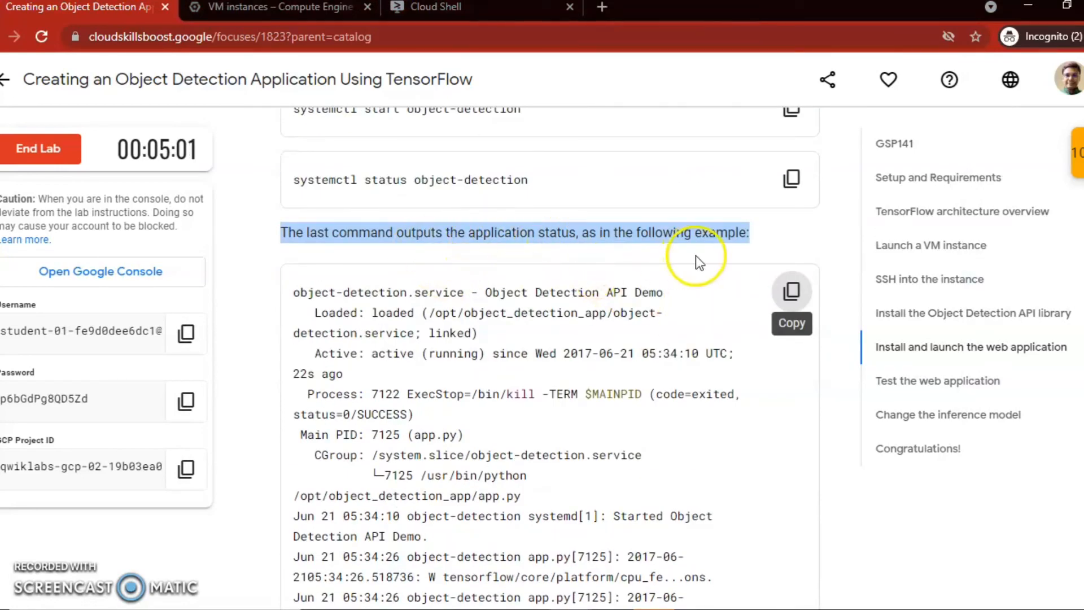
{"action": "left_click", "coordinate": [790, 231]}
{"action": "left_click", "coordinate": [792, 179]}
{"action": "key", "text": "alt+Tab"}
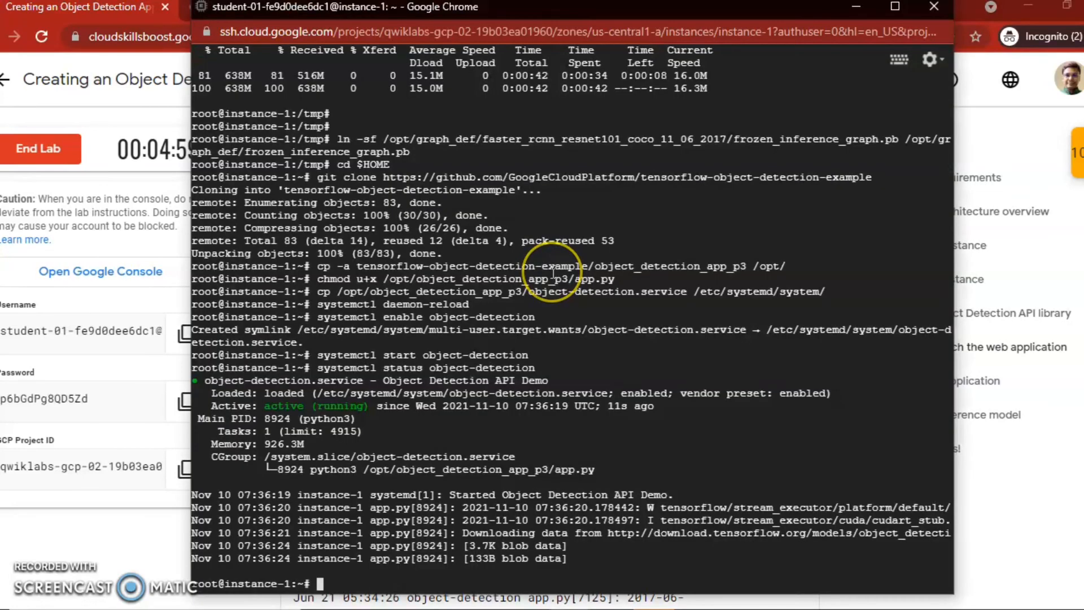
{"action": "key", "text": "ctrl+v"}
{"action": "key", "text": "Return"}
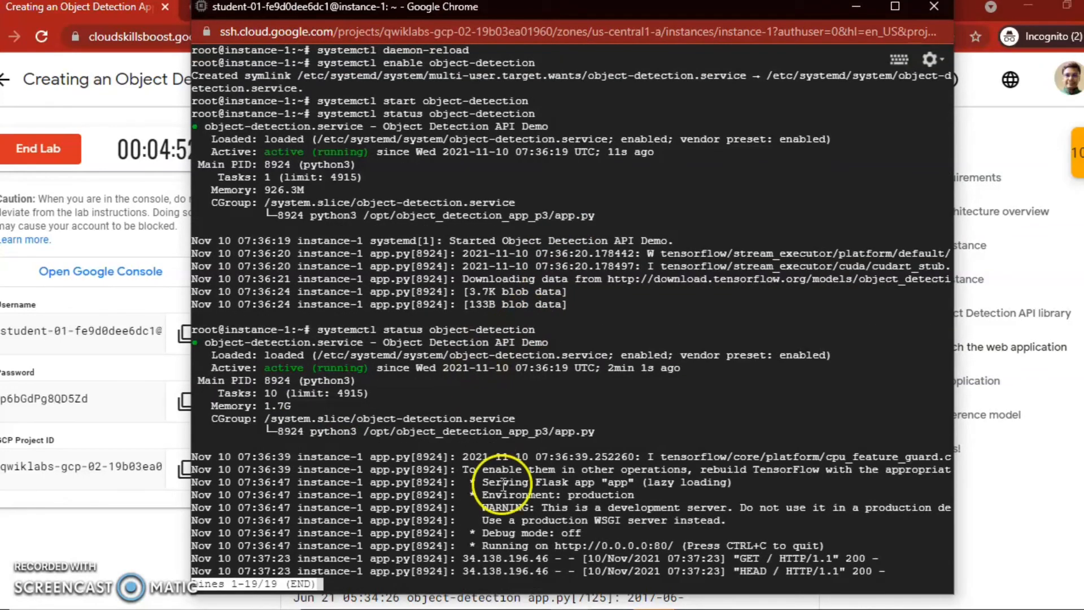
- Check the lab guide's notes on the readiness message expected in the status output
{"action": "key", "text": "alt+Tab"}
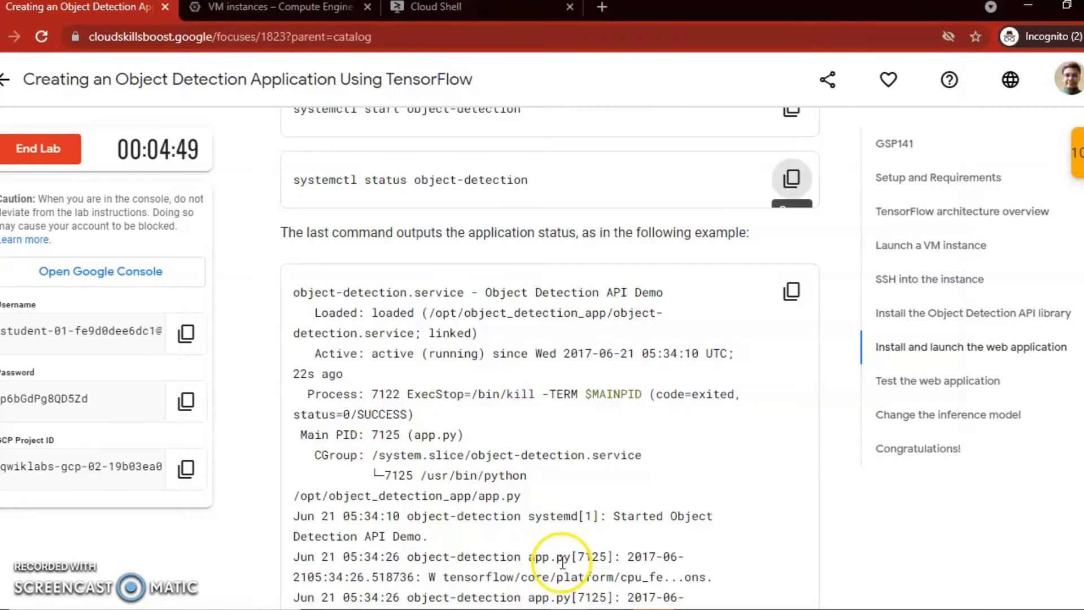
{"action": "scroll", "coordinate": [562, 519], "scroll_direction": "down", "scroll_amount": 8}
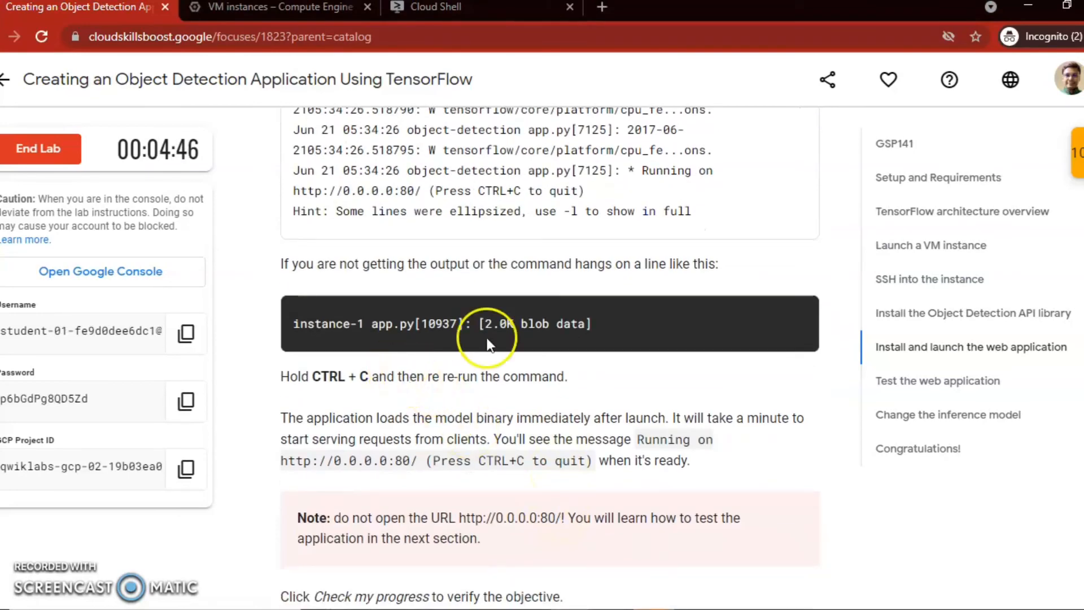
{"action": "key", "text": "alt+Tab"}
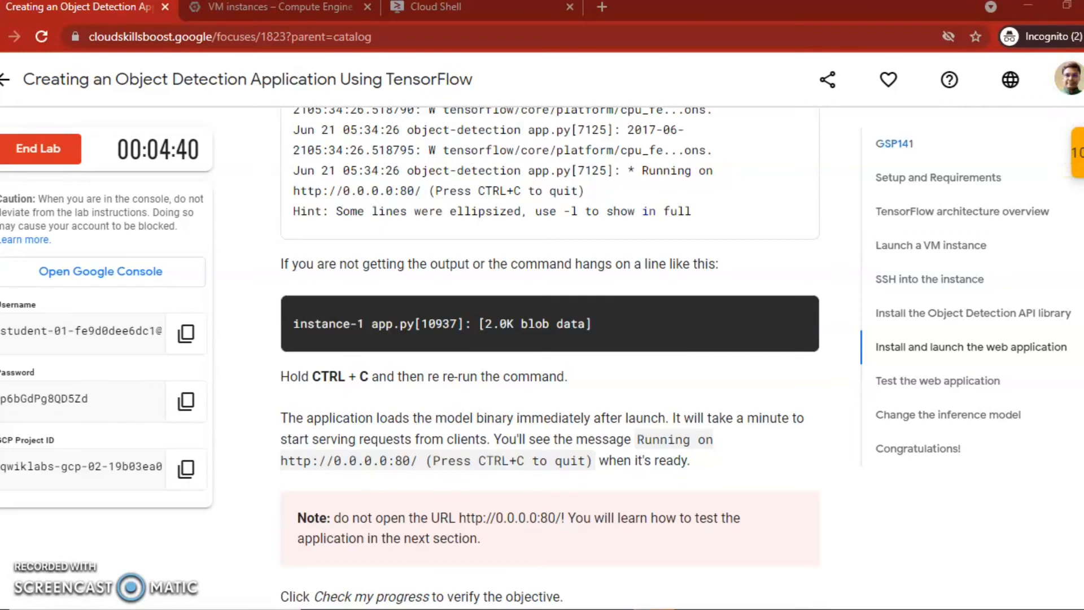
- Review the lab checkpoint scores and check the progress of the "Install and launch the web application" objective
{"action": "left_click", "coordinate": [1078, 153]}
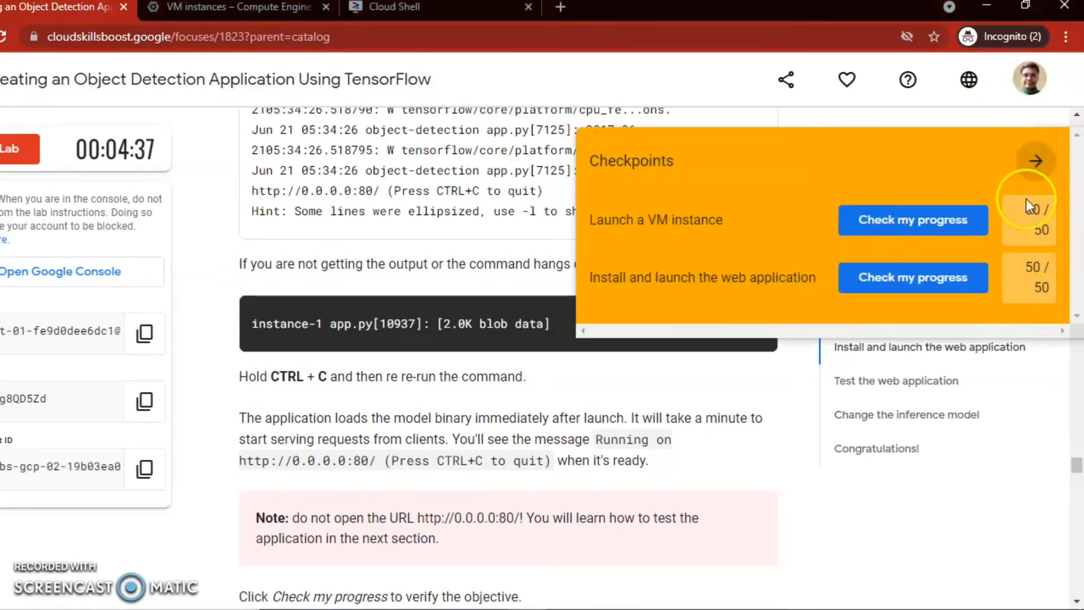
{"action": "left_click", "coordinate": [1035, 161]}
{"action": "scroll", "coordinate": [561, 482], "scroll_direction": "down", "scroll_amount": 5}
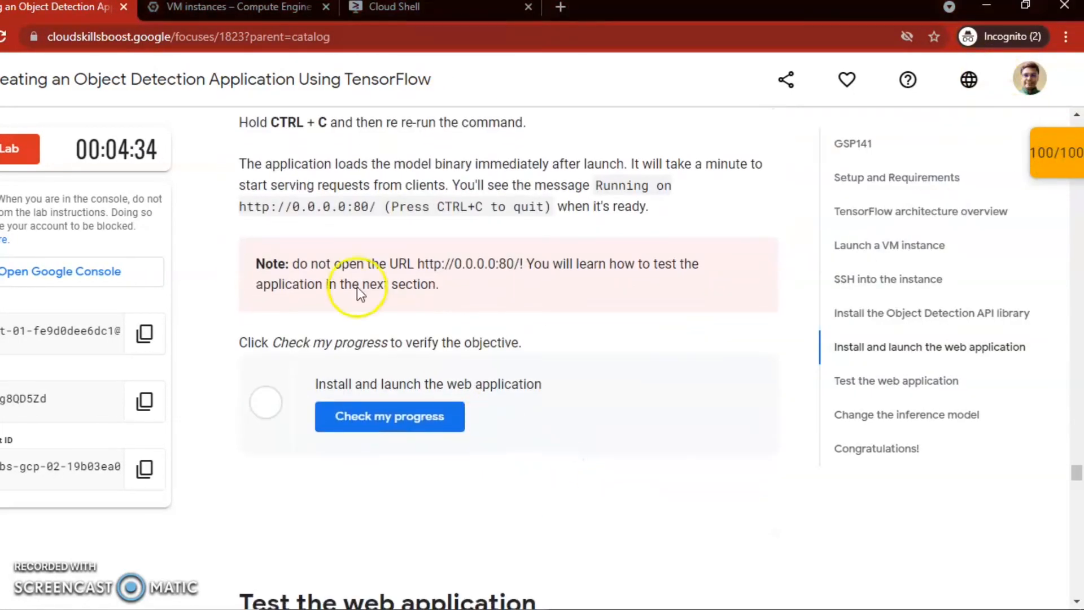
{"action": "left_click", "coordinate": [398, 416]}
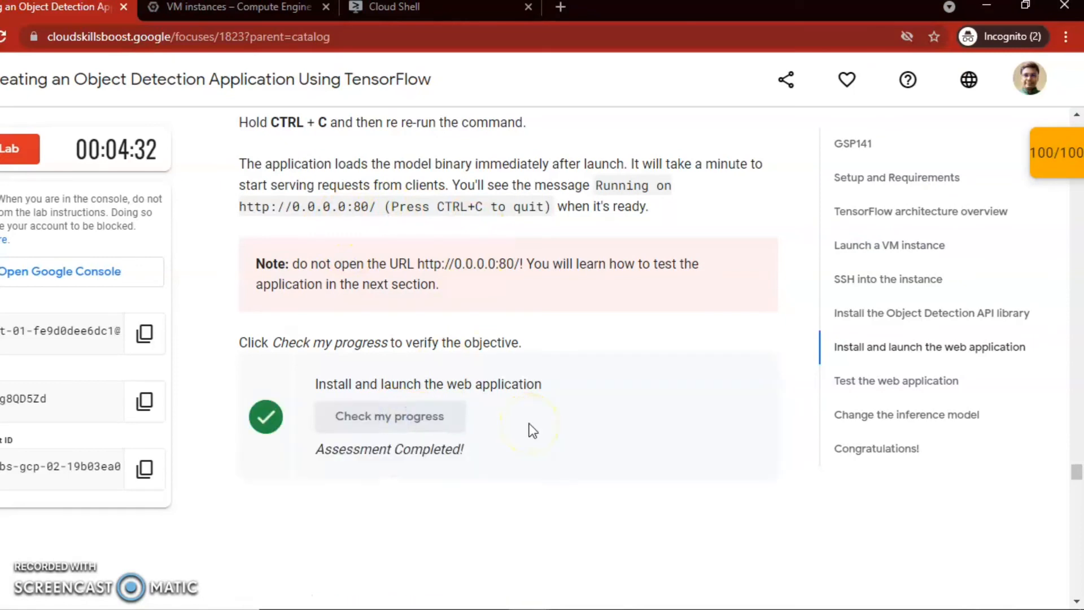
- Read the lab guide's "Test the web application" instructions and open instance-1's external IP address from the VM instances list
{"action": "scroll", "coordinate": [503, 430], "scroll_direction": "down", "scroll_amount": 10}
{"action": "left_click_drag", "start_coordinate": [240, 123], "coordinate": [550, 126]}
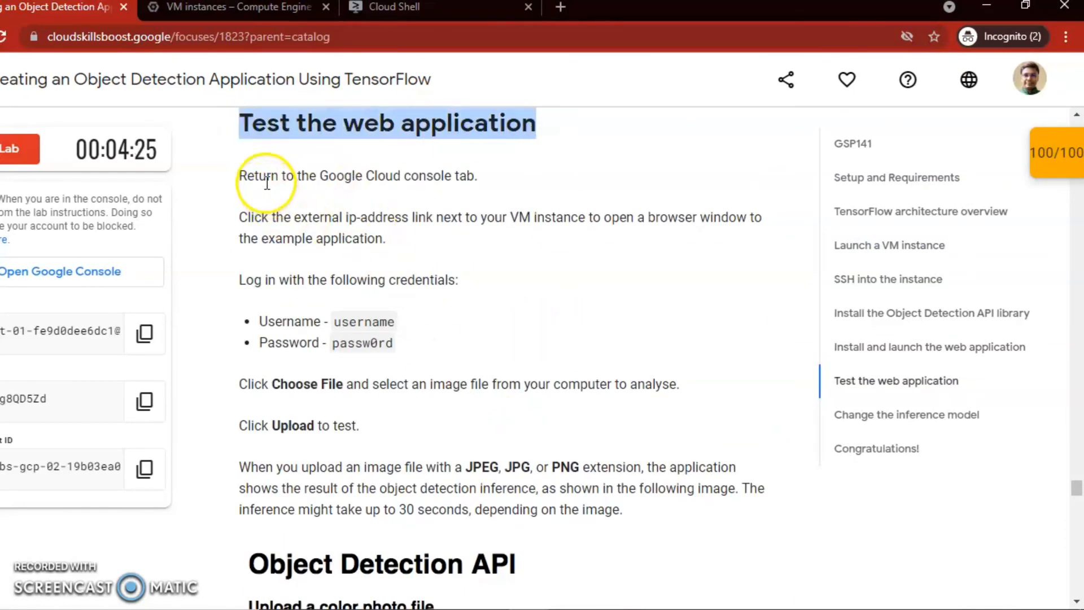
{"action": "left_click_drag", "start_coordinate": [241, 175], "coordinate": [527, 177]}
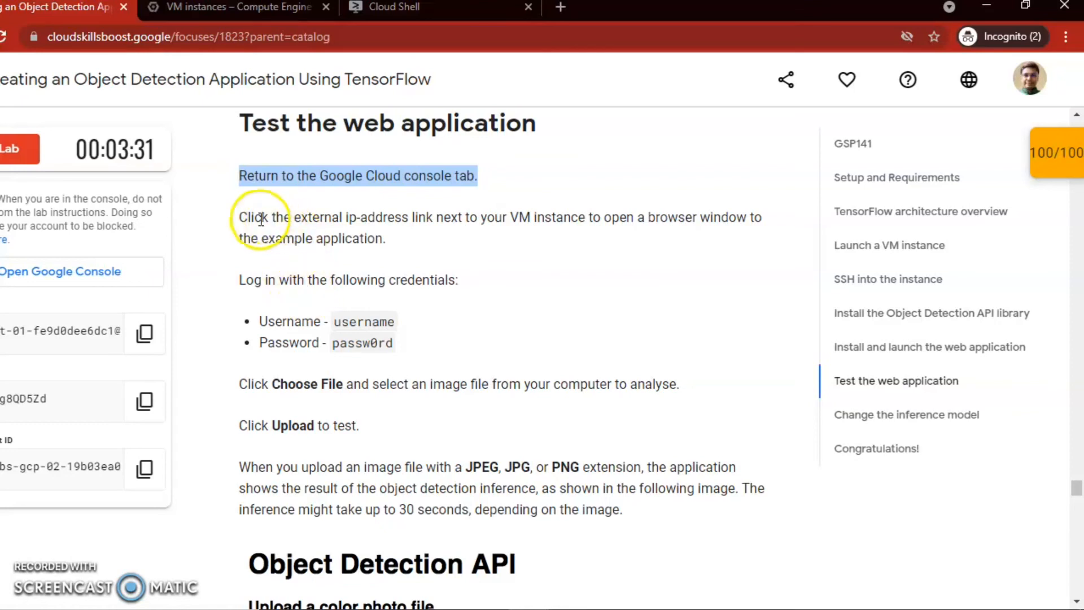
{"action": "left_click_drag", "start_coordinate": [241, 219], "coordinate": [600, 218]}
{"action": "left_click", "coordinate": [258, 7]}
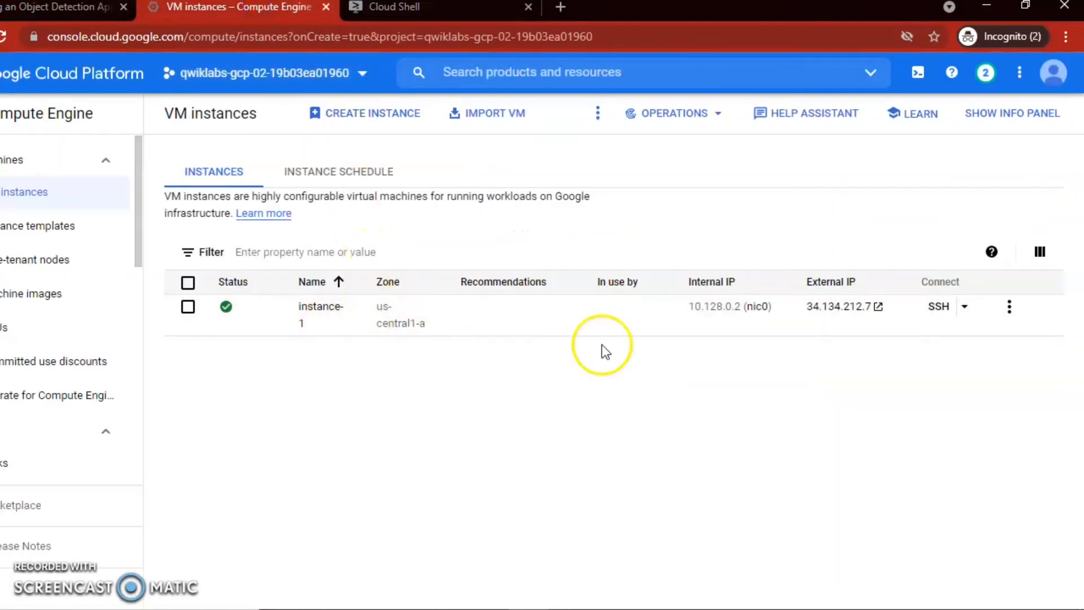
{"action": "left_click", "coordinate": [831, 306]}
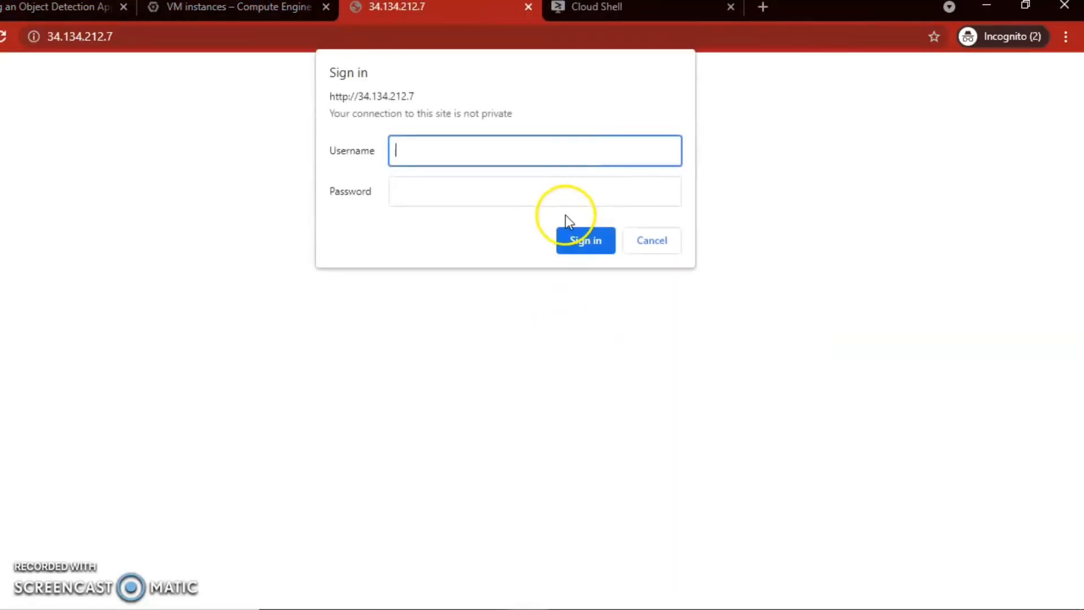
- Copy the example application's username from the lab guide into the Username field of the sign-in prompt
{"action": "left_click", "coordinate": [65, 8]}
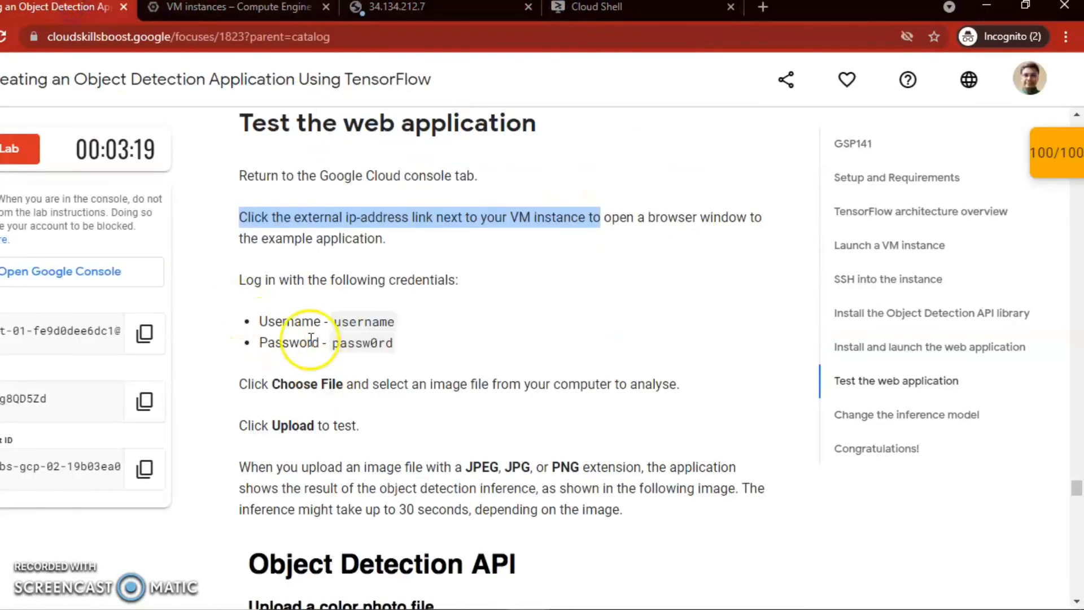
{"action": "left_click", "coordinate": [366, 325]}
{"action": "double_click", "coordinate": [366, 324]}
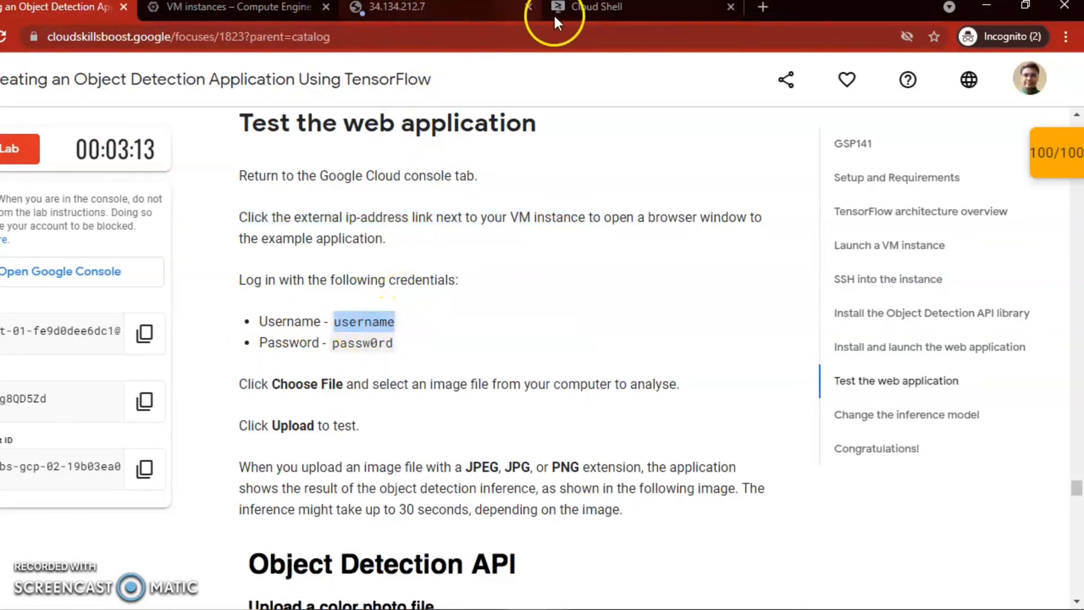
{"action": "left_click", "coordinate": [459, 12]}
{"action": "left_click", "coordinate": [450, 150]}
{"action": "key", "text": "ctrl+v"}
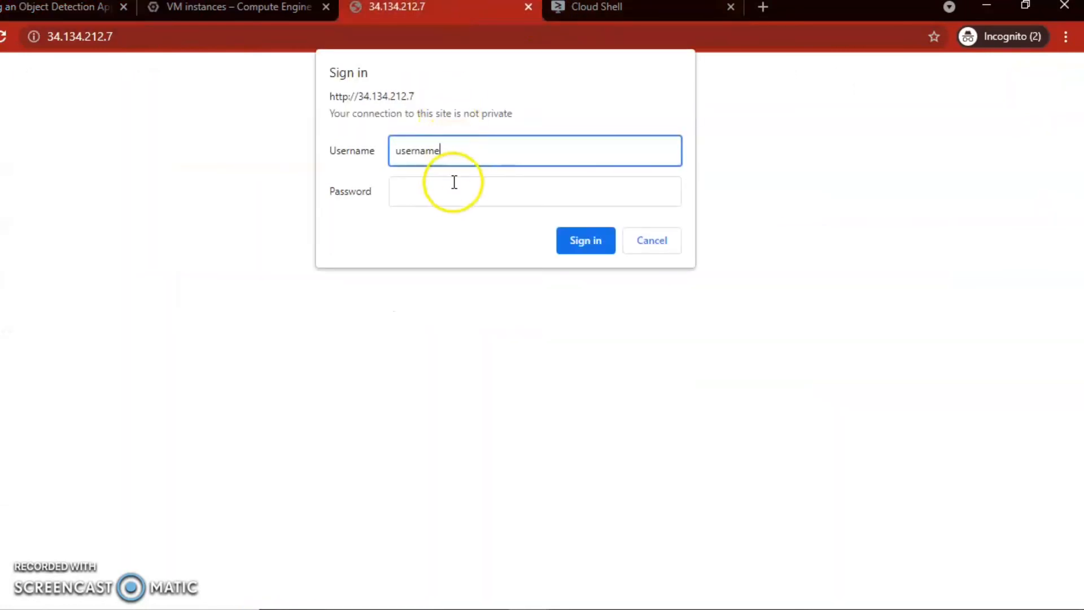
- Copy the application password from the lab guide into the Password field and sign in to the Object Detection API page
{"action": "left_click", "coordinate": [454, 190]}
{"action": "left_click", "coordinate": [56, 7]}
{"action": "double_click", "coordinate": [363, 343]}
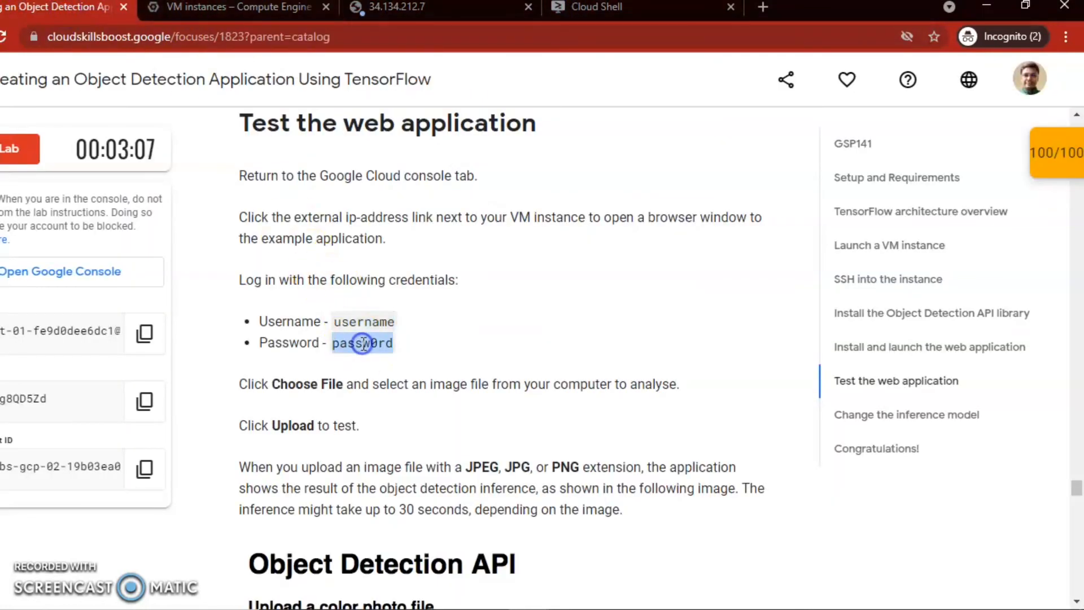
{"action": "key", "text": "ctrl+c"}
{"action": "left_click", "coordinate": [395, 7]}
{"action": "key", "text": "ctrl+v"}
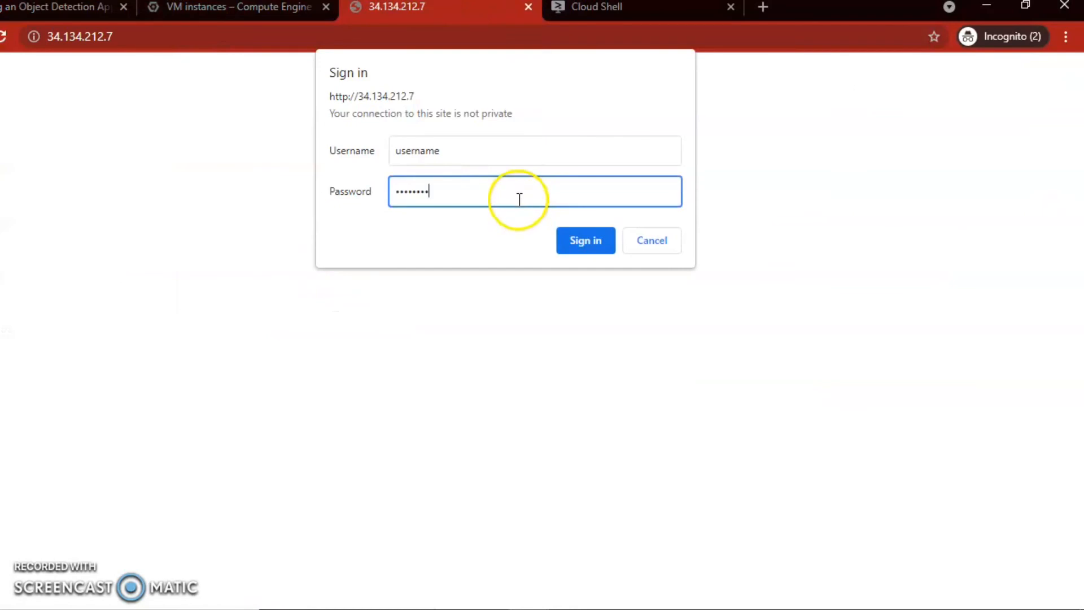
{"action": "left_click", "coordinate": [576, 236]}
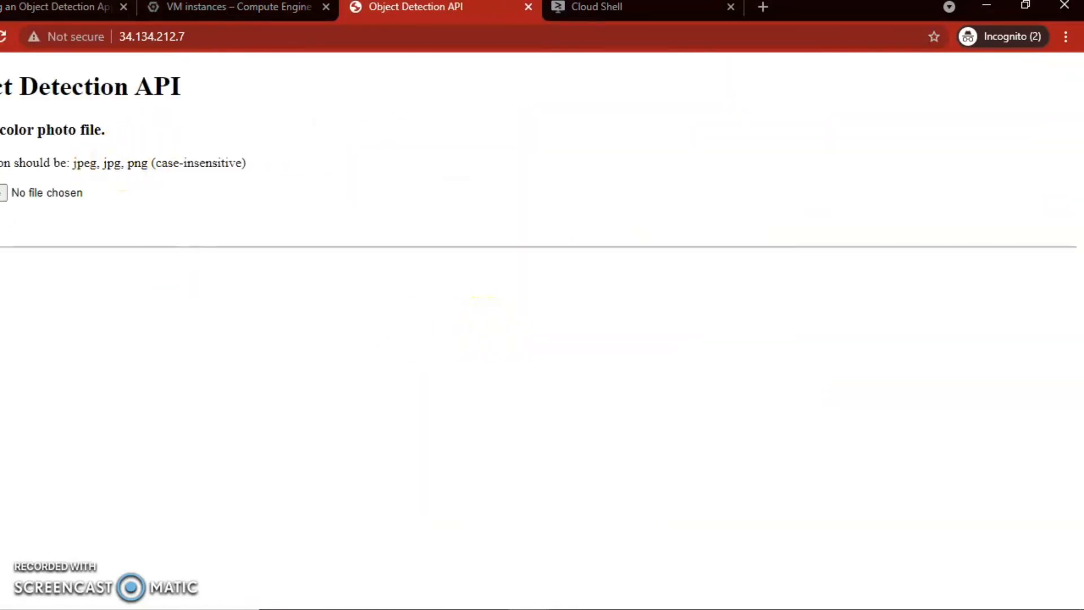
- Check the lab guide's upload instructions, then choose the image 8-1 from the Desktop and upload it for object detection
{"action": "left_click", "coordinate": [41, 7]}
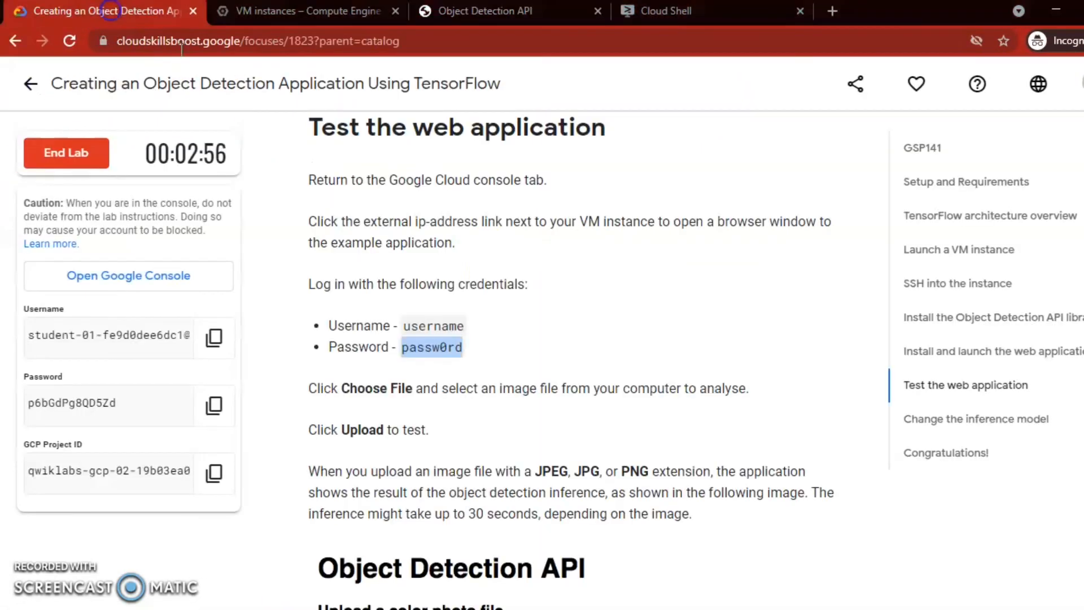
{"action": "scroll", "coordinate": [370, 218], "scroll_direction": "down", "scroll_amount": 3}
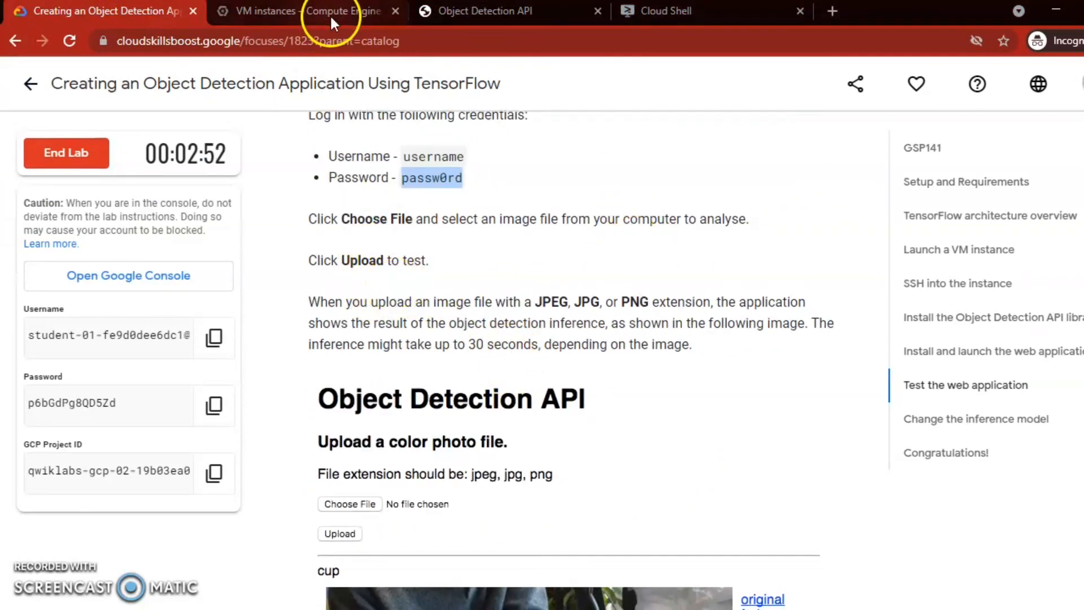
{"action": "left_click", "coordinate": [439, 13]}
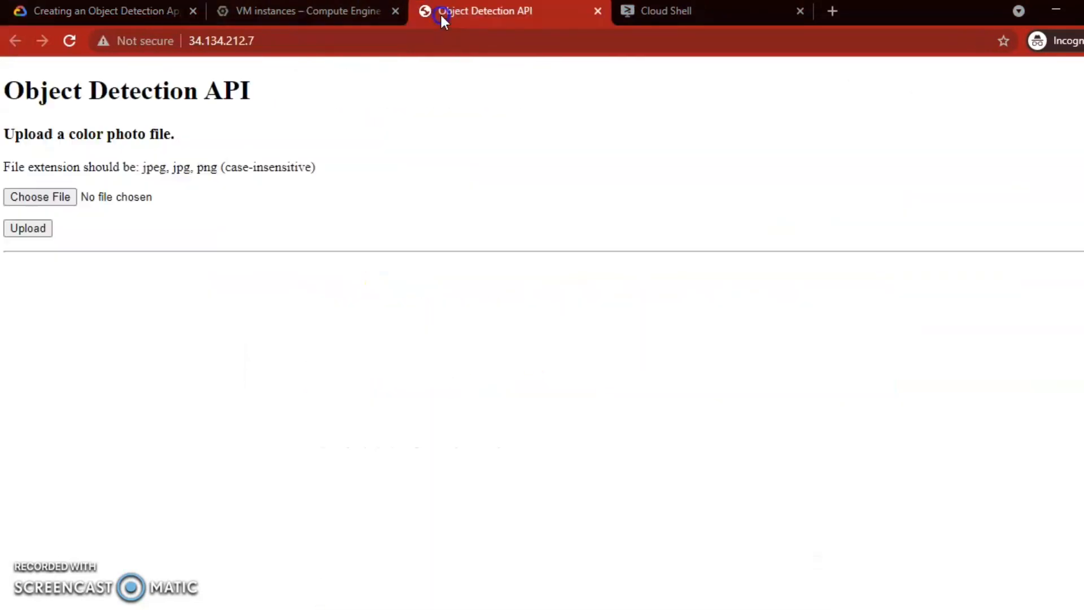
{"action": "left_click", "coordinate": [64, 201]}
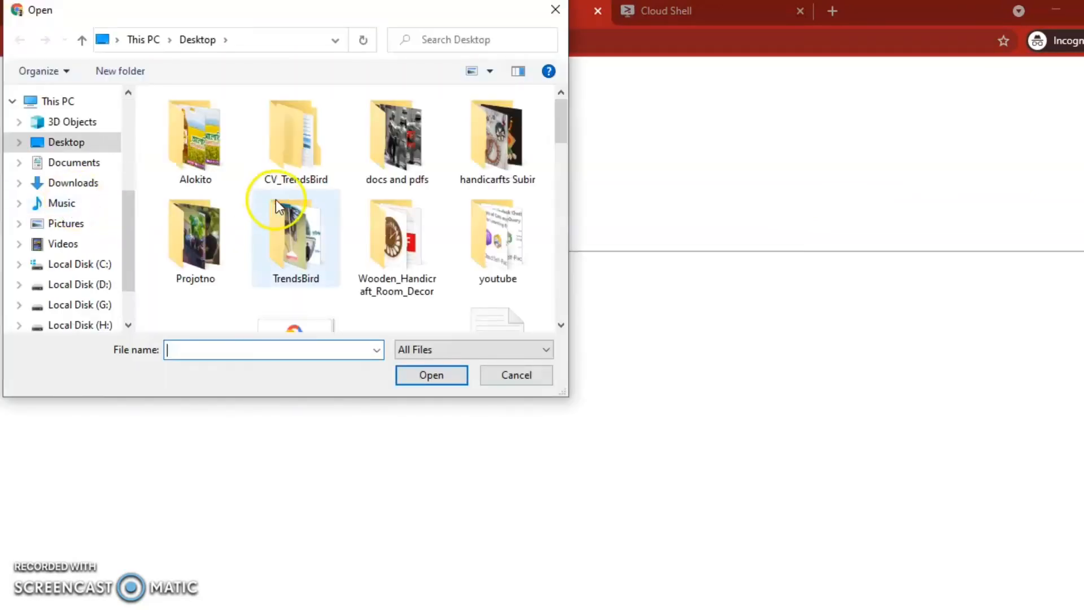
{"action": "left_click_drag", "start_coordinate": [563, 130], "coordinate": [556, 167]}
{"action": "left_click", "coordinate": [392, 141]}
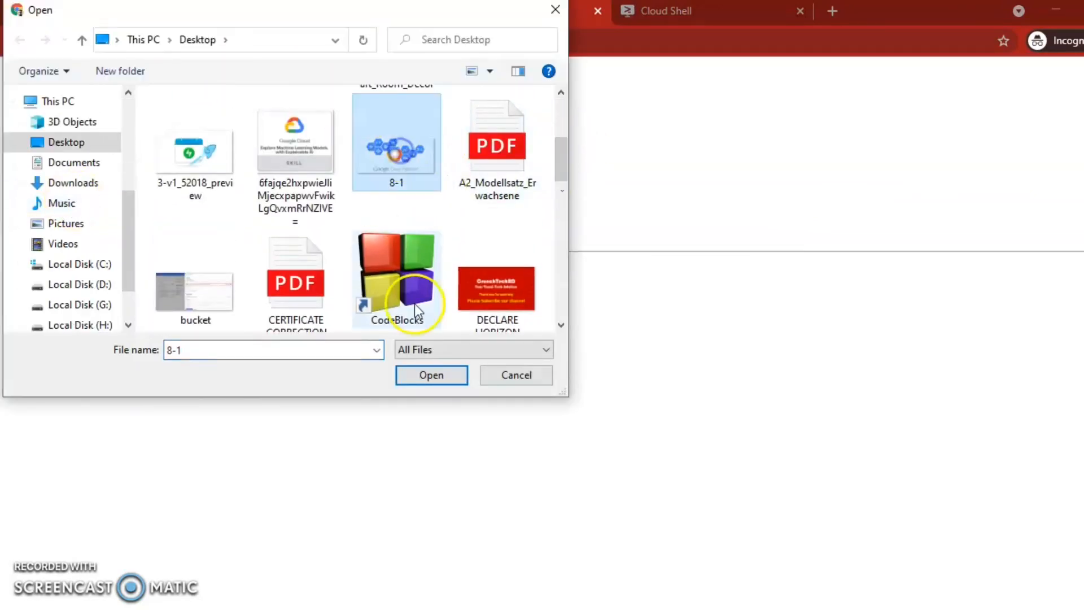
{"action": "left_click", "coordinate": [426, 375]}
{"action": "left_click", "coordinate": [34, 229]}
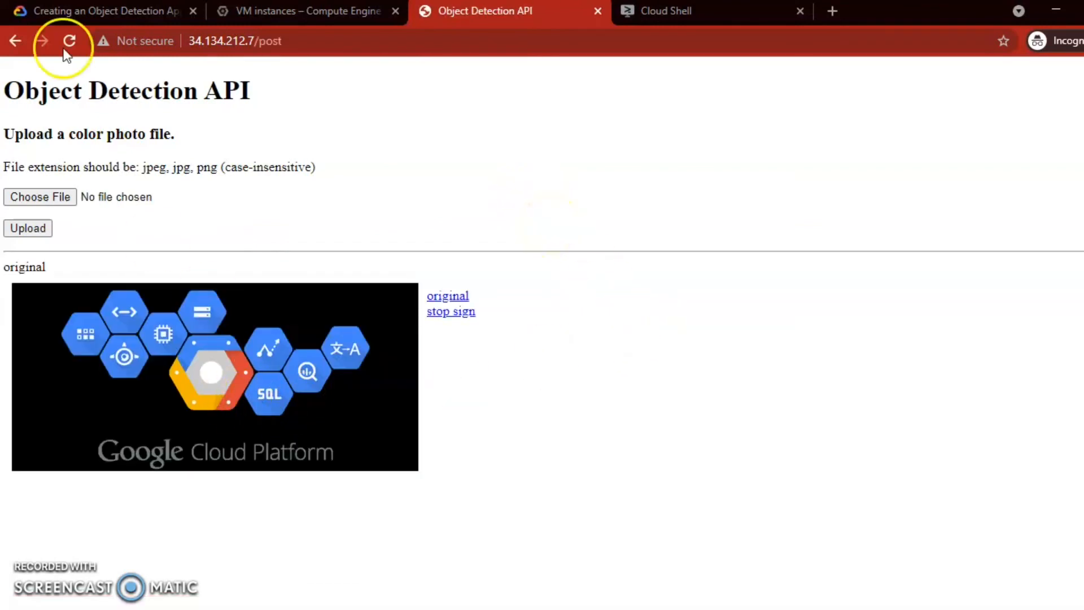
- Compare the uploaded image's detection results with the lab guide's example and look through the guide's remaining sections up to its completion notes
{"action": "left_click", "coordinate": [98, 11]}
{"action": "scroll", "coordinate": [566, 352], "scroll_direction": "down", "scroll_amount": 4}
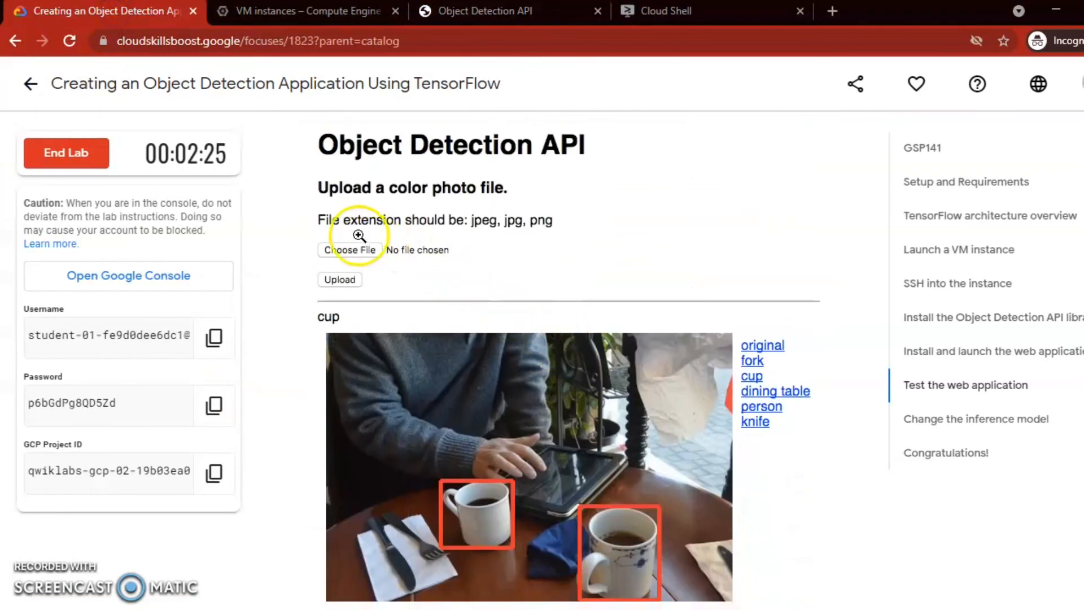
{"action": "scroll", "coordinate": [406, 271], "scroll_direction": "down", "scroll_amount": 3}
{"action": "scroll", "coordinate": [621, 357], "scroll_direction": "down", "scroll_amount": 12}
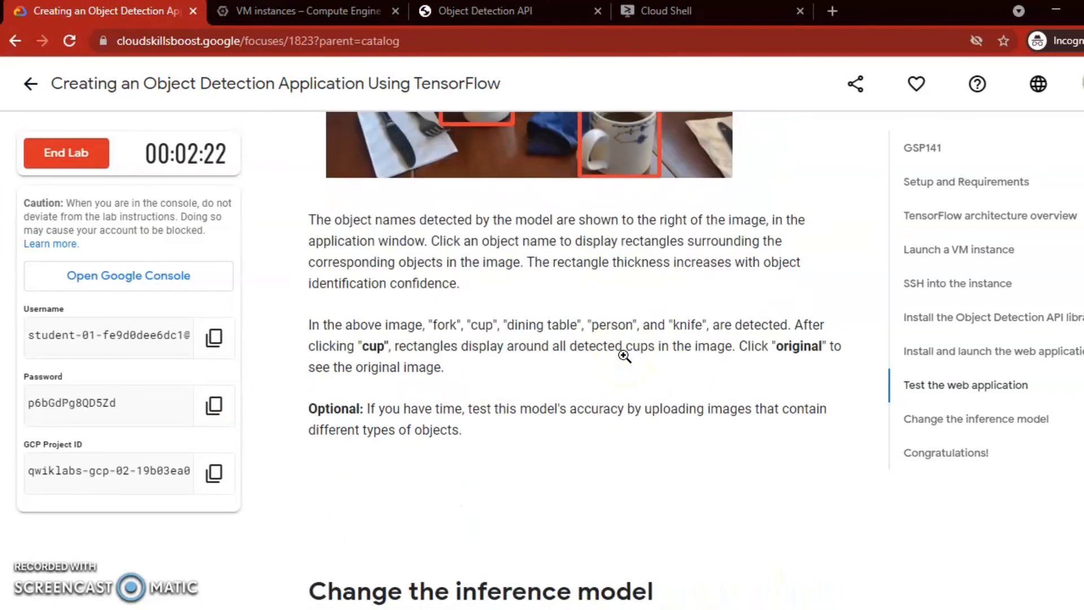
{"action": "left_click", "coordinate": [460, 10]}
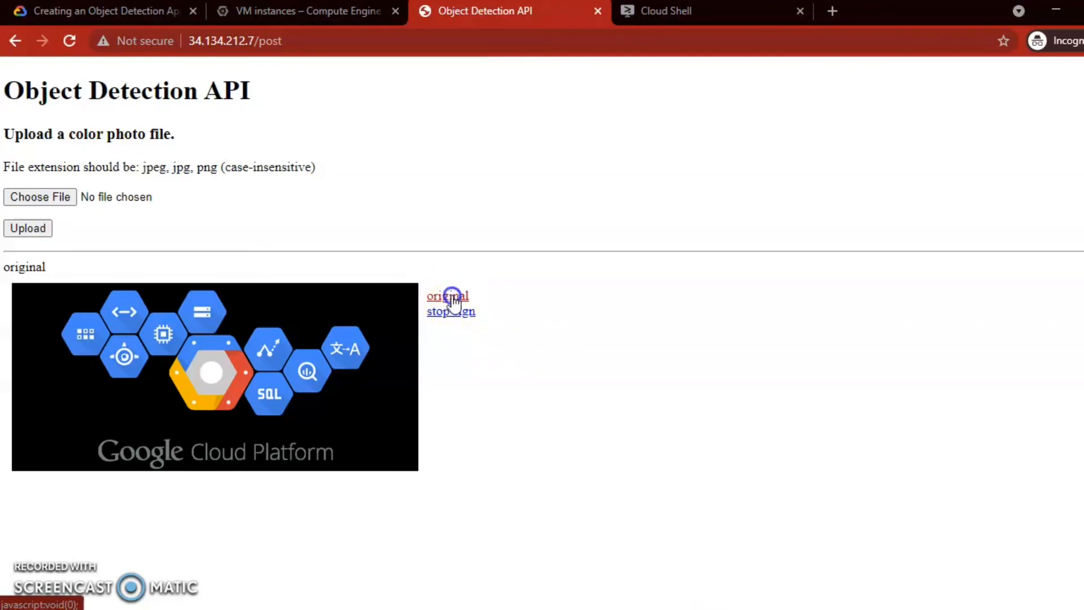
{"action": "left_click", "coordinate": [85, 9]}
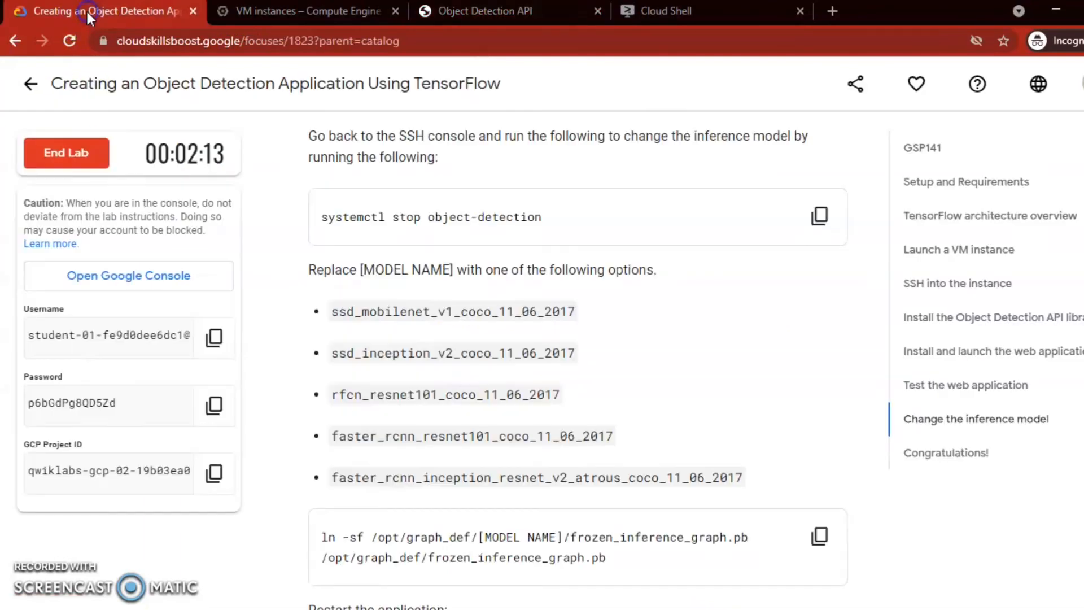
{"action": "scroll", "coordinate": [520, 443], "scroll_direction": "down", "scroll_amount": 15}
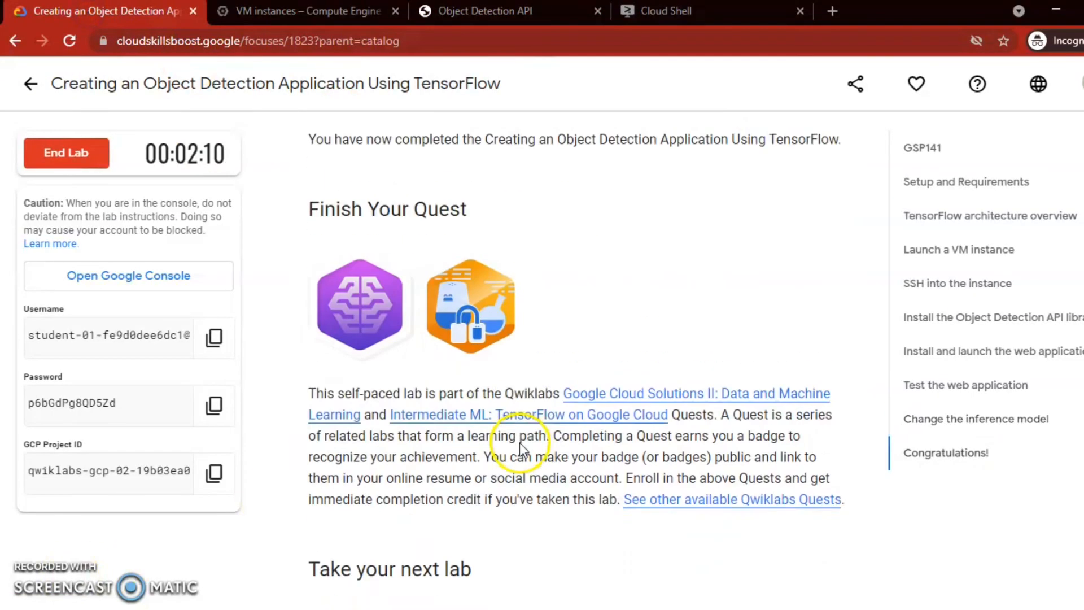
{"action": "scroll", "coordinate": [519, 442], "scroll_direction": "up", "scroll_amount": 2}
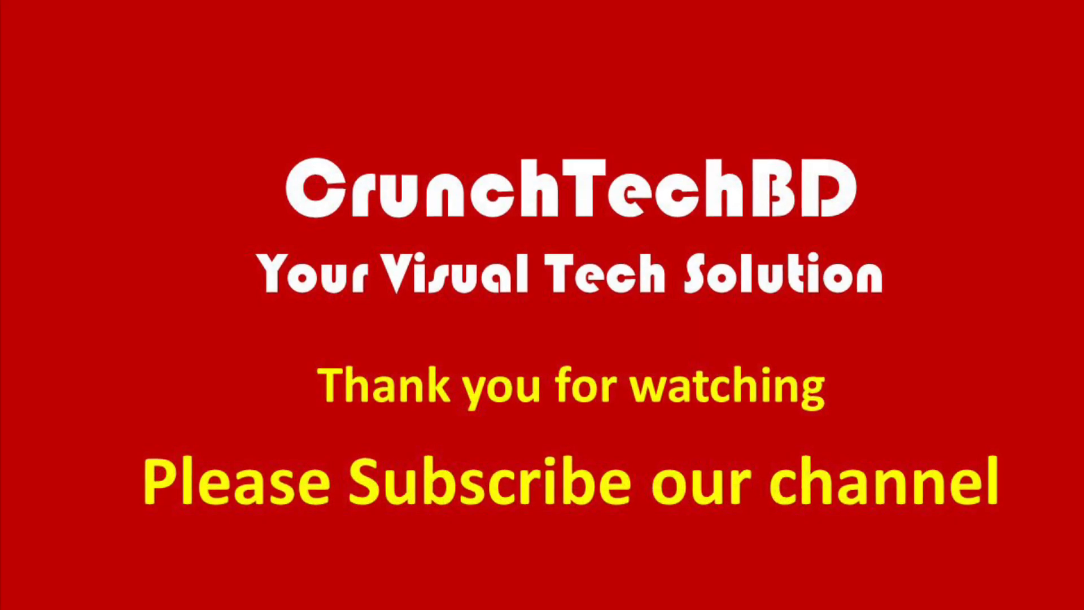